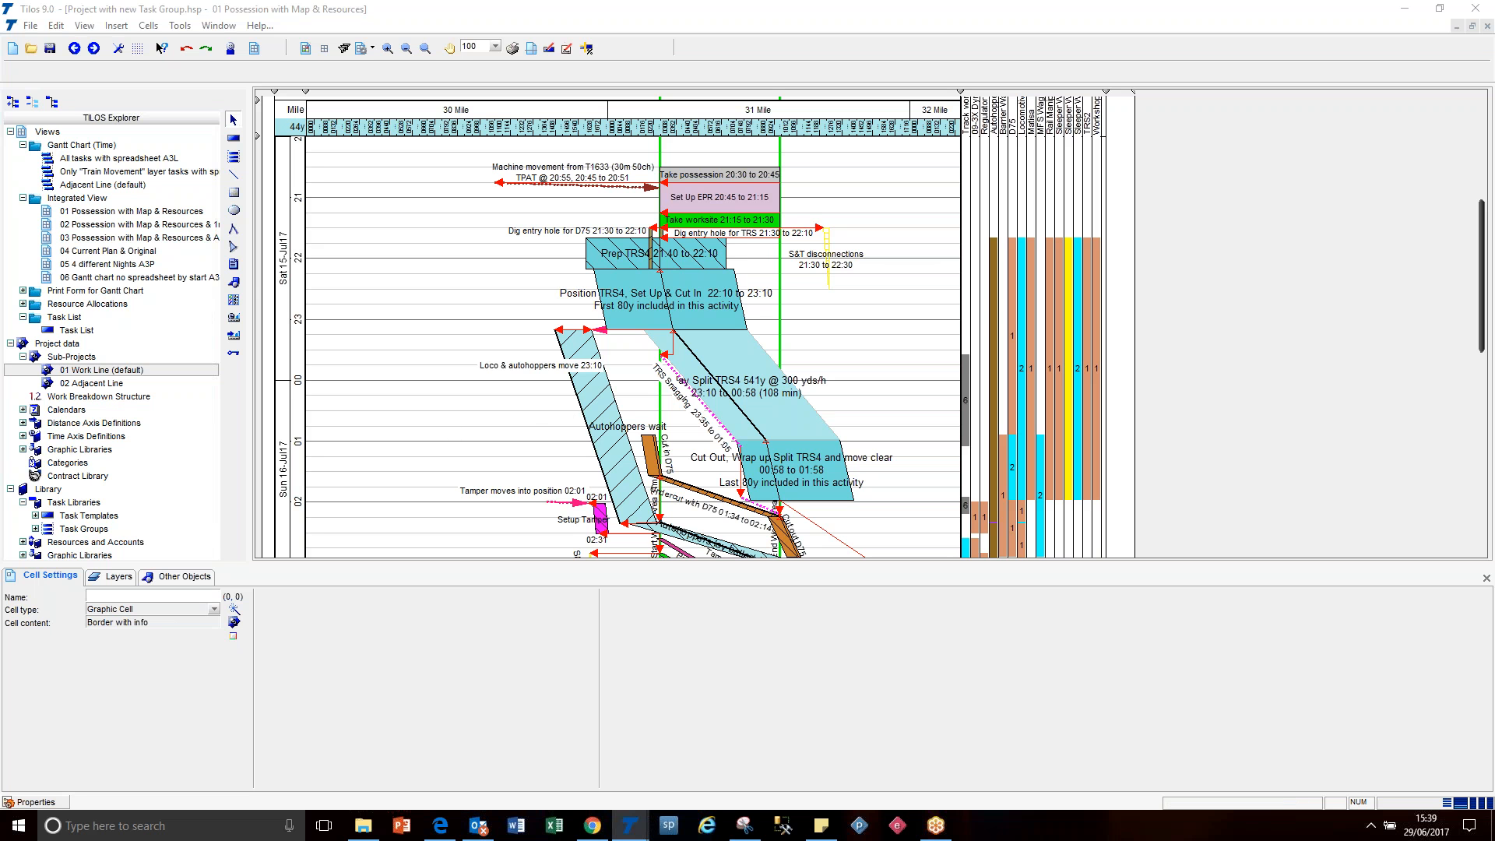
Open the task group listed just after MOBC 1b Wales (R to L) in the library's task groups.
scroll(195, 358, "down", 4)
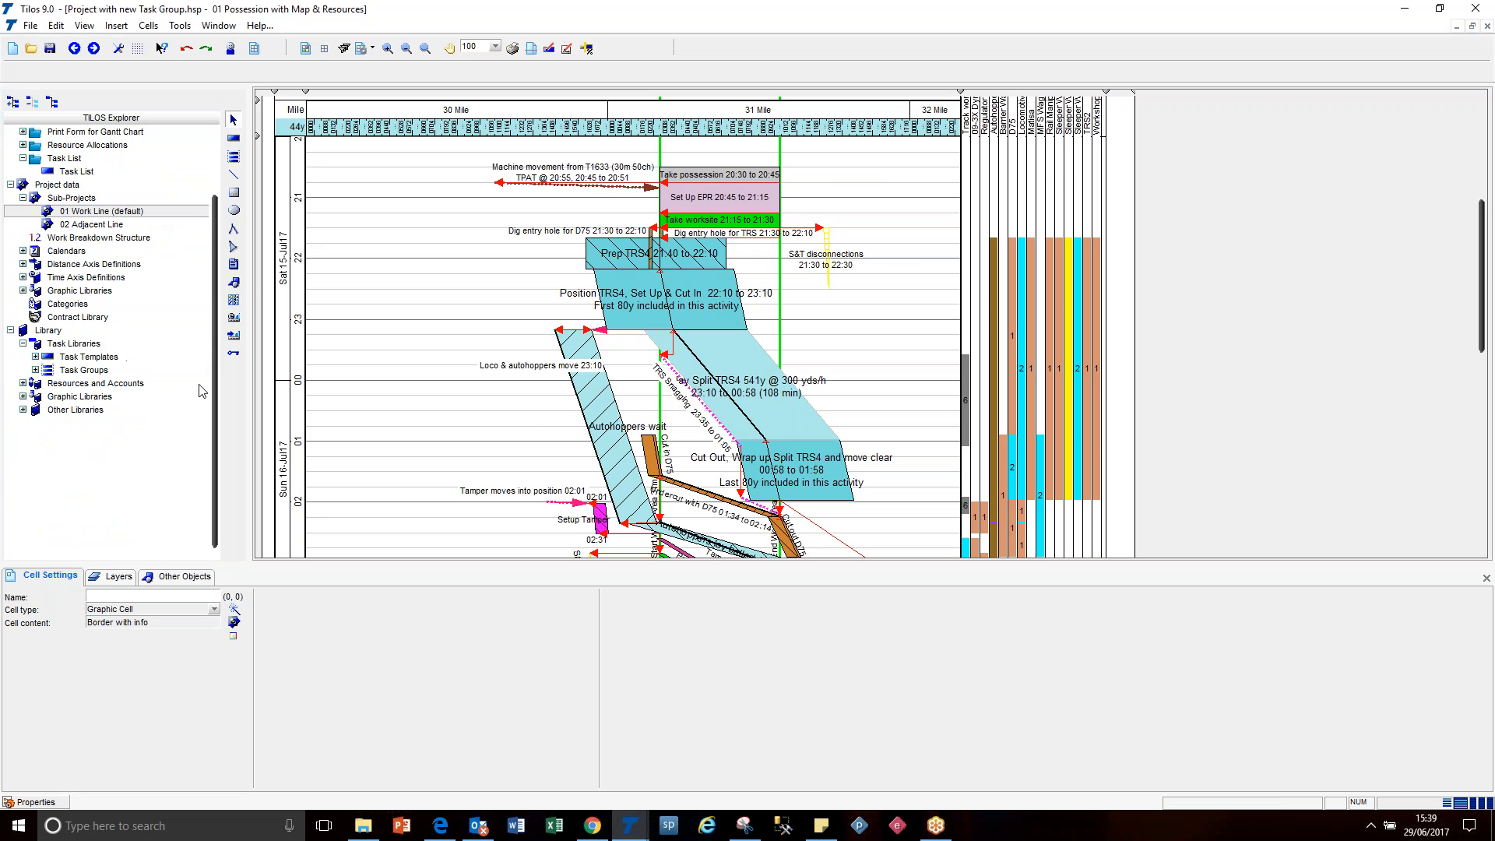
left_click(35, 370)
left_click(90, 477)
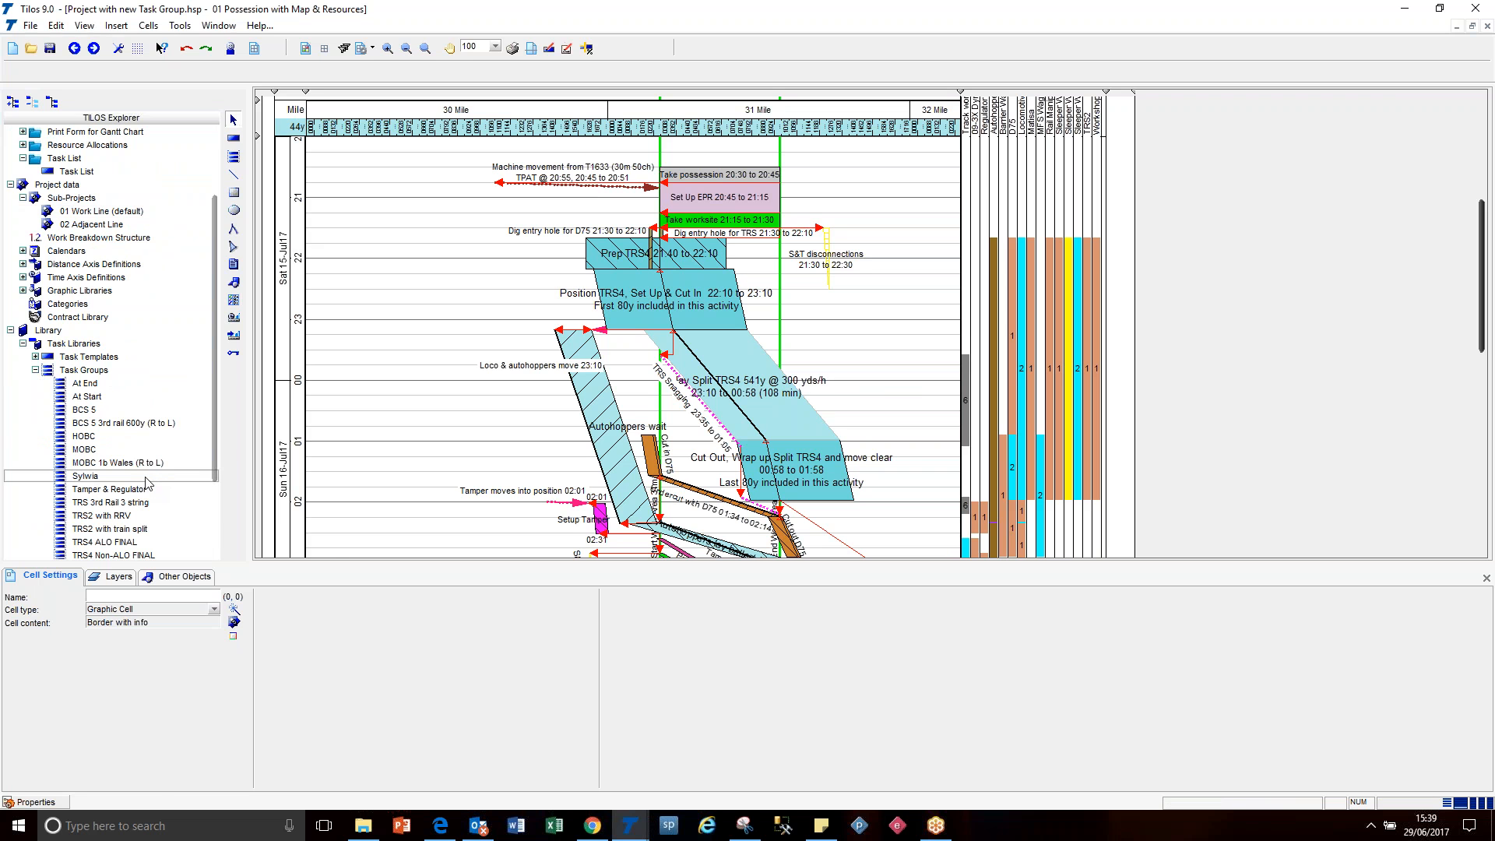
right_click(145, 478)
left_click(233, 503)
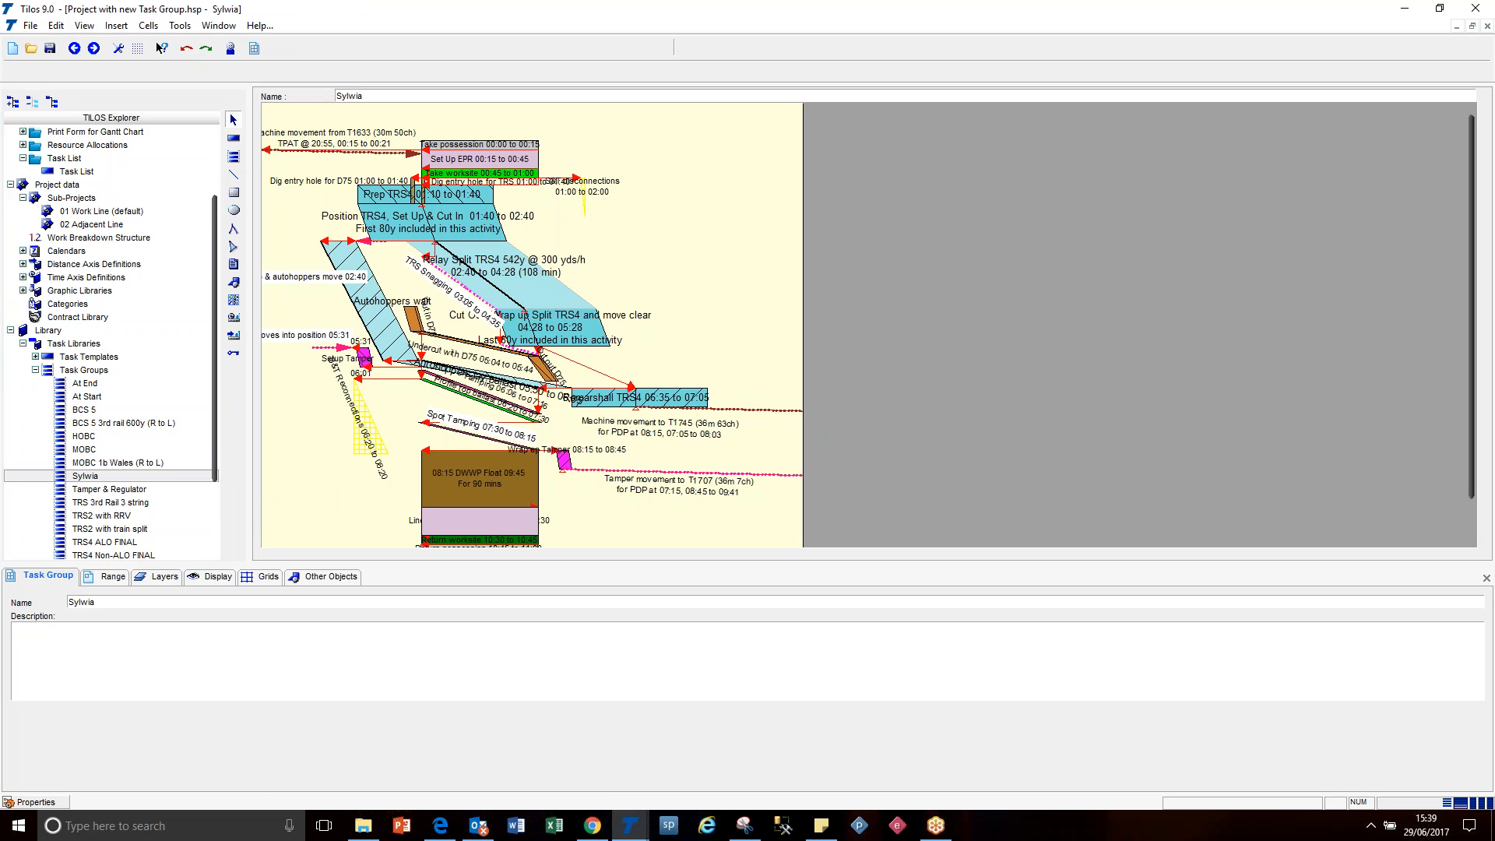
Check the opened task group's view range and the distances of its project view range.
left_click(118, 579)
left_click(101, 636)
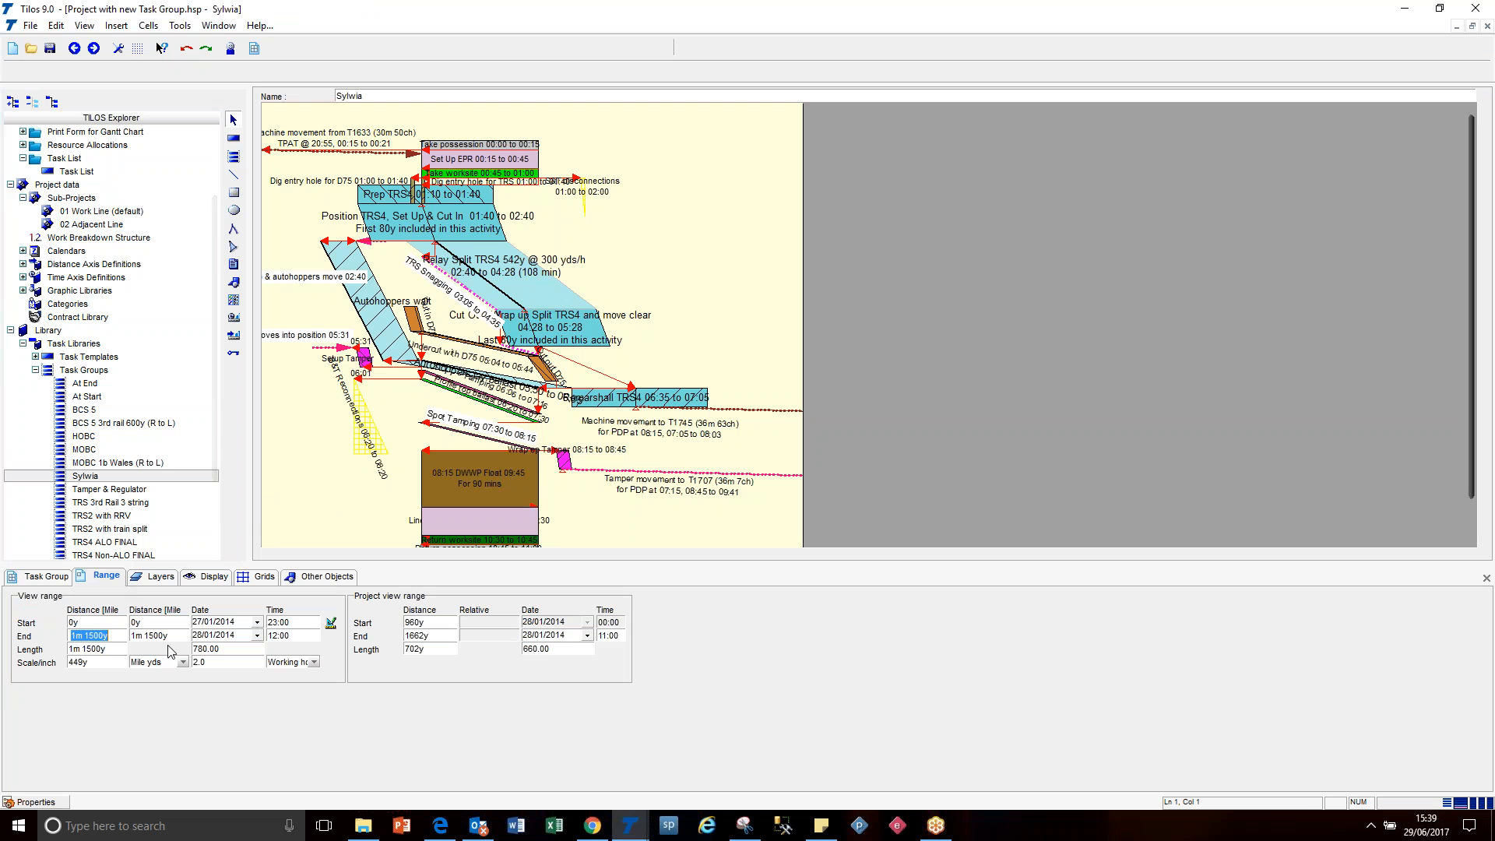
left_click(417, 623)
left_click(426, 636)
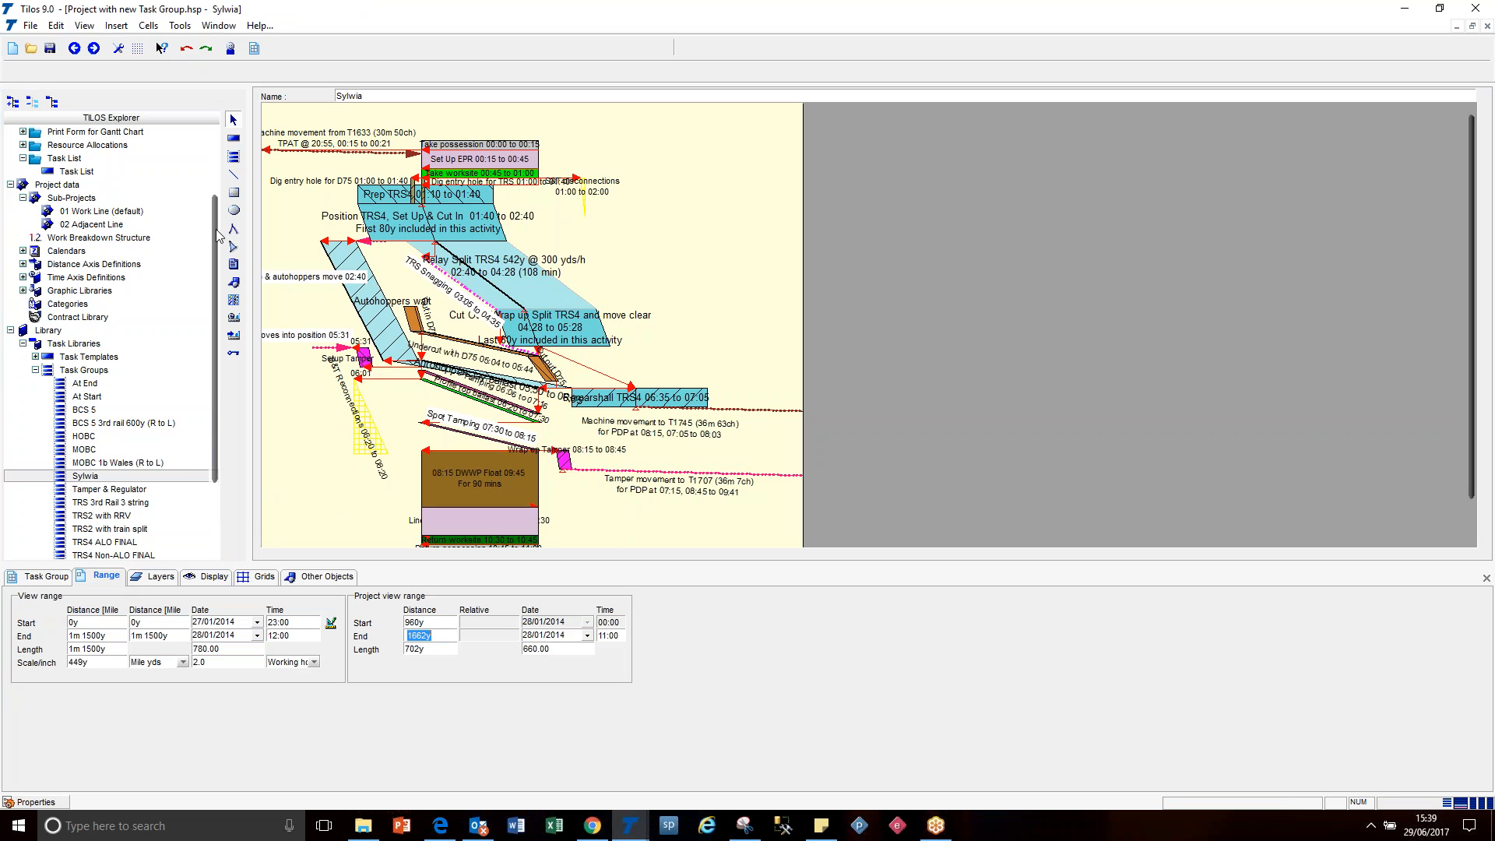
Return to the 01 Possession with Map & Resources view and select every object in the time-distance diagram.
scroll(219, 236, "up", 4)
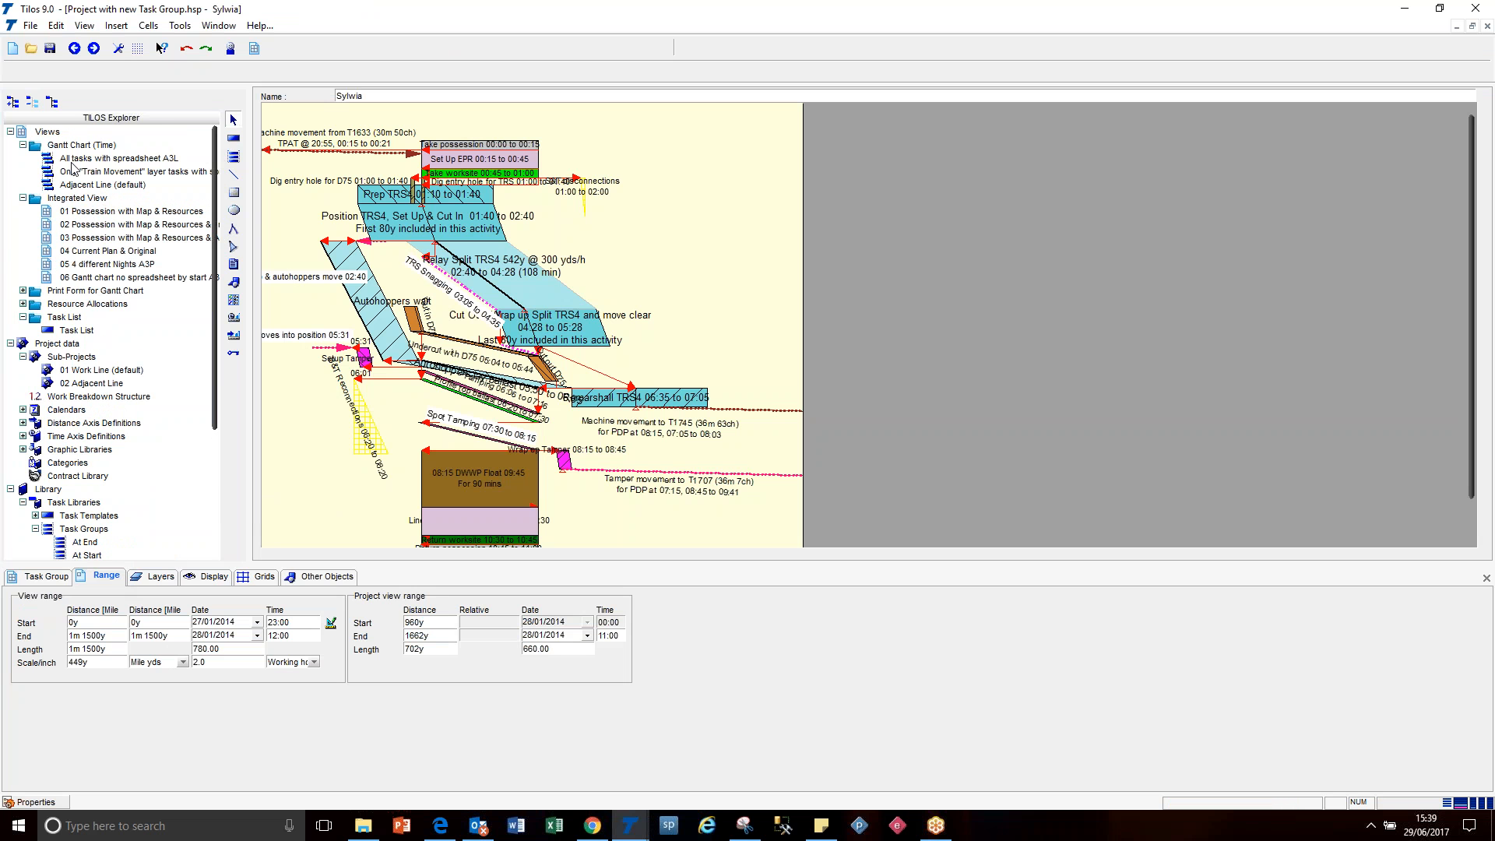
left_click(75, 48)
left_click(374, 273)
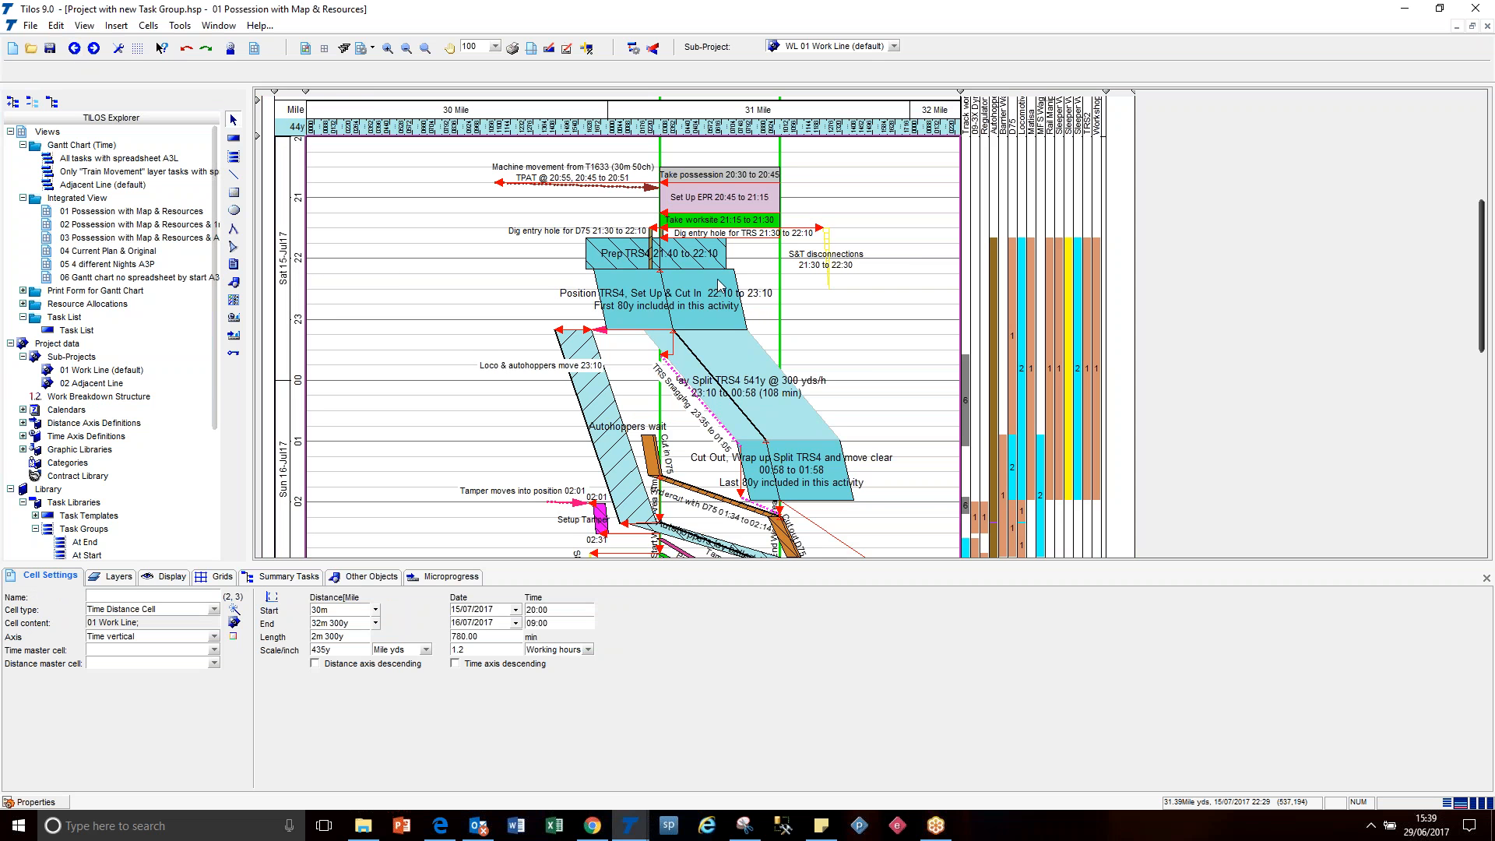
left_click(701, 255)
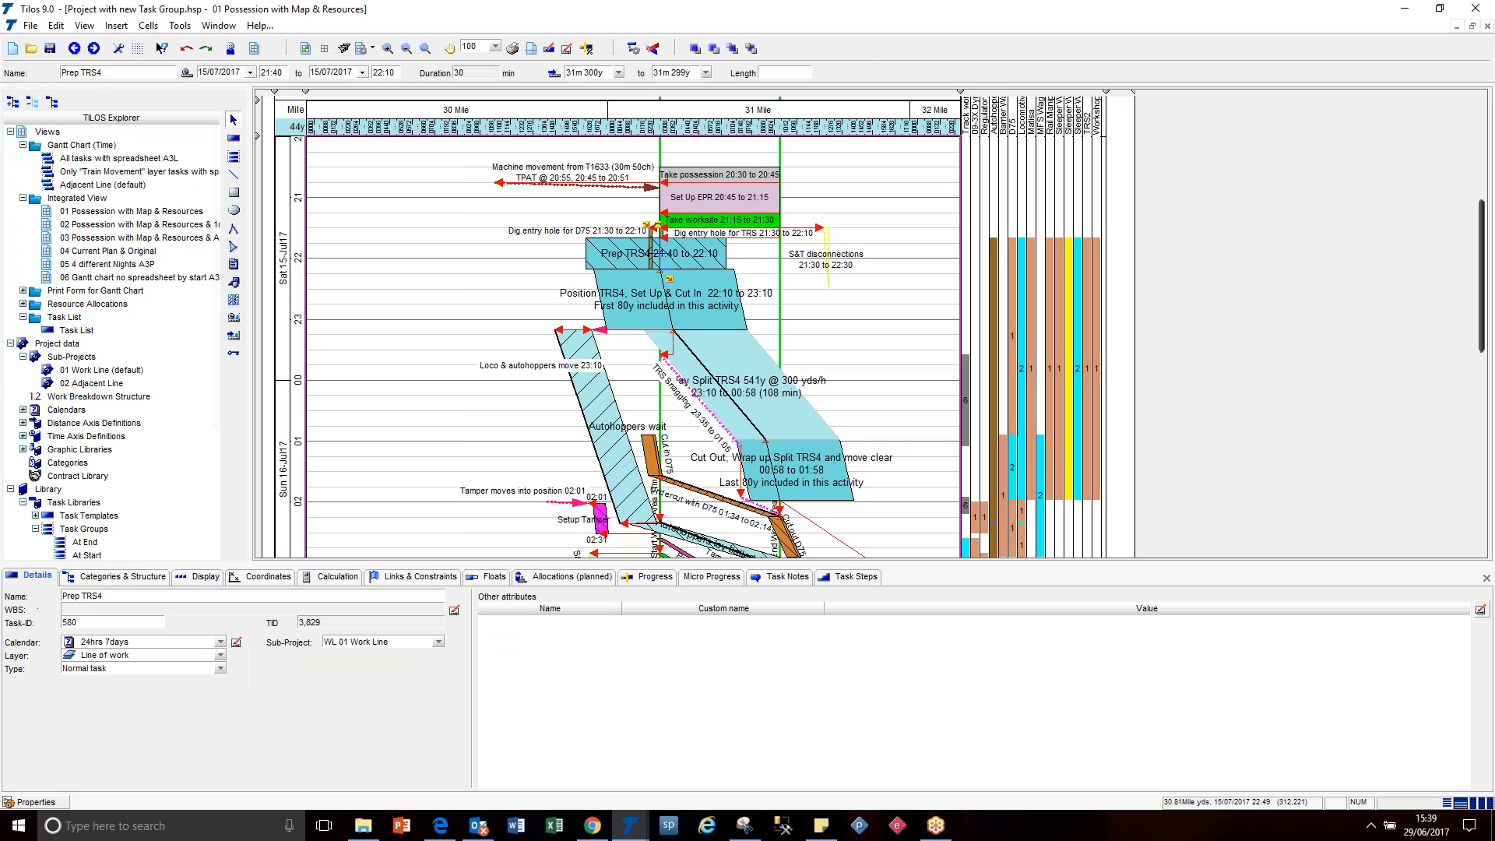
key("ctrl+a")
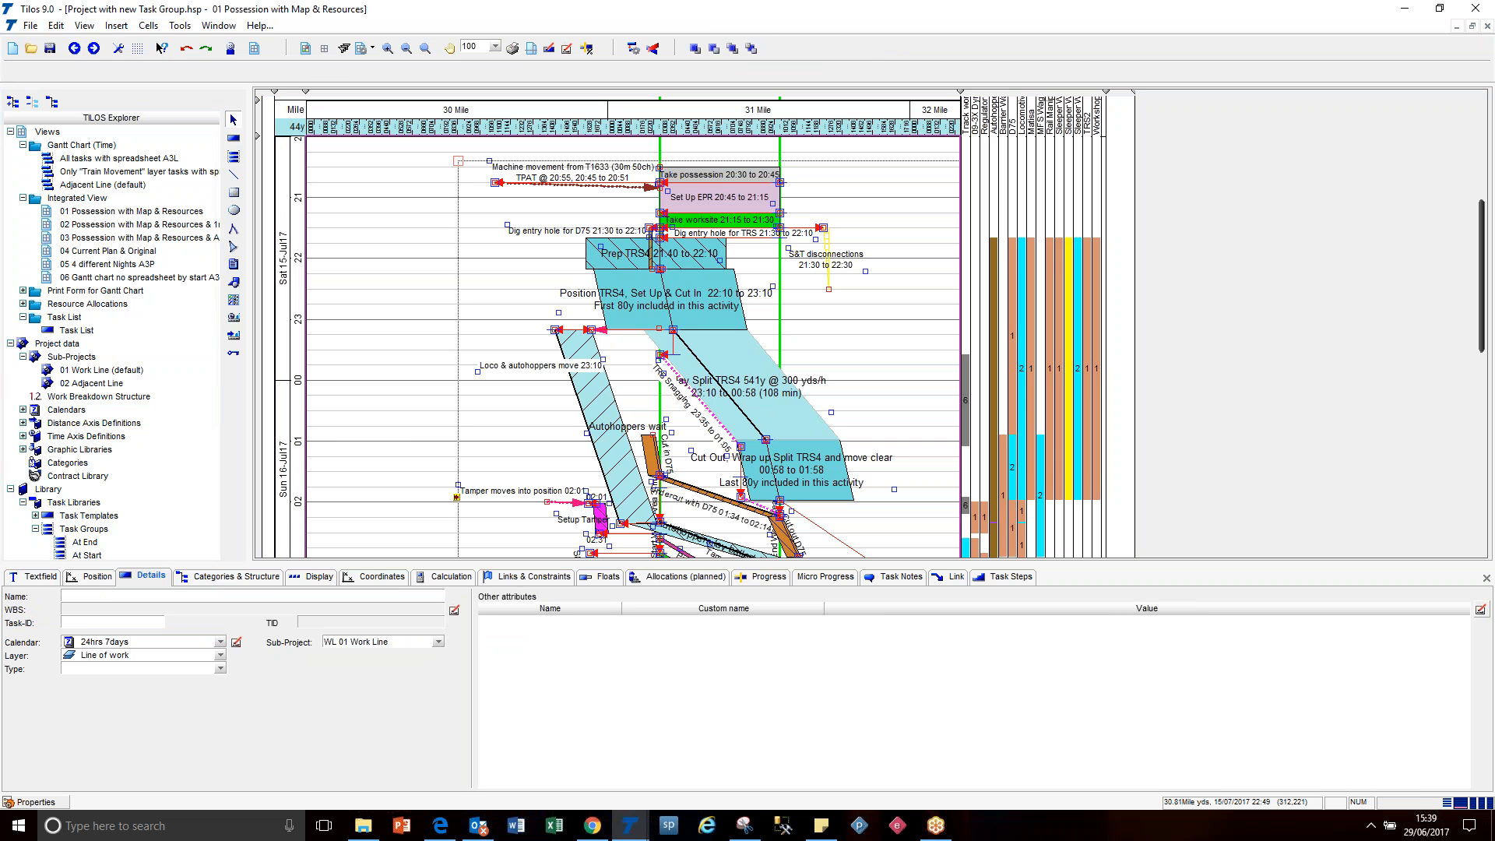
left_click(31, 25)
left_click(47, 116)
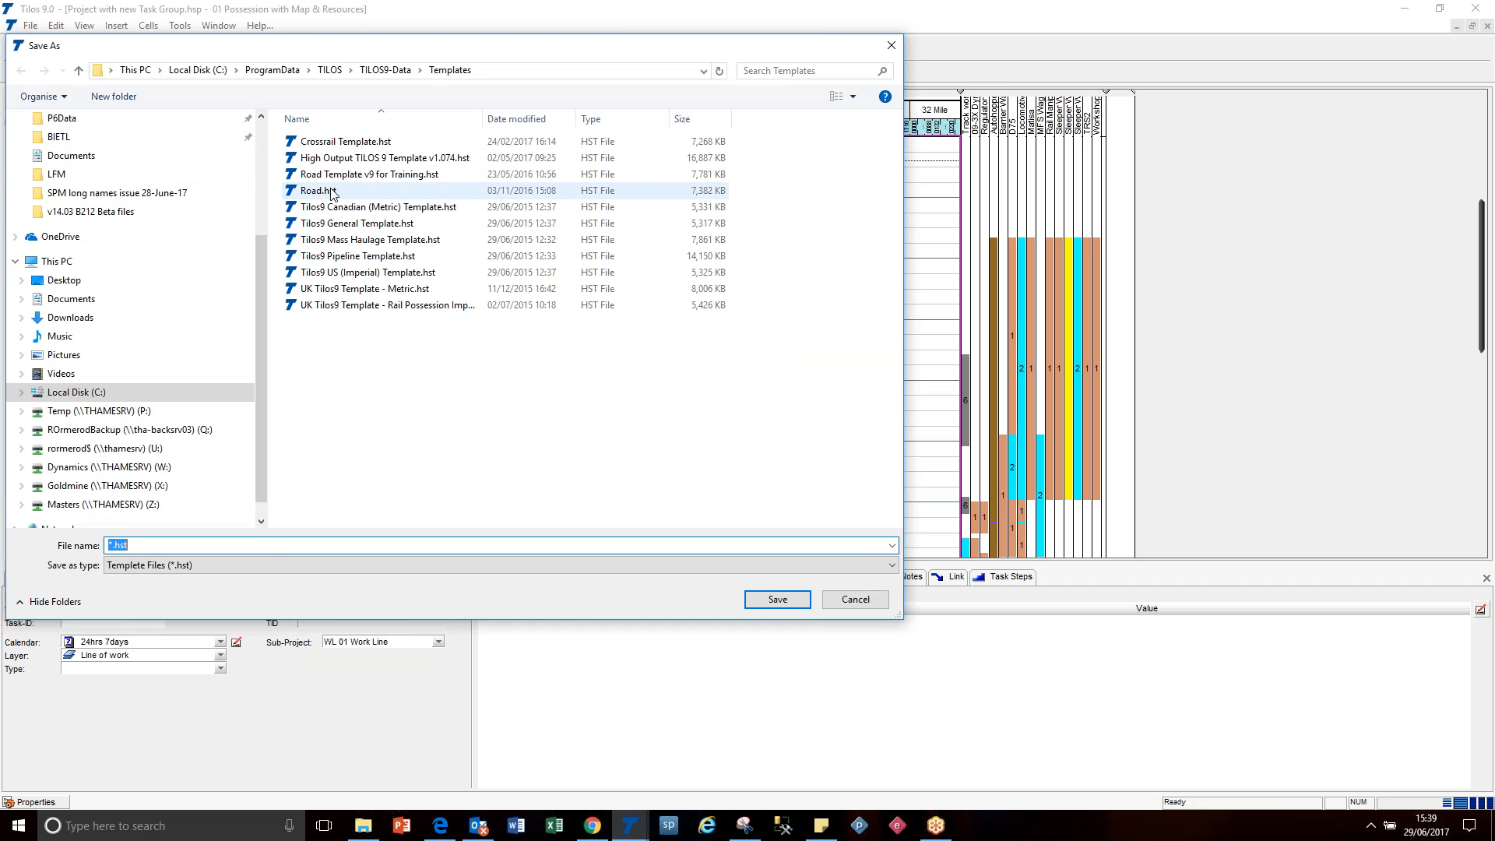
left_click(358, 161)
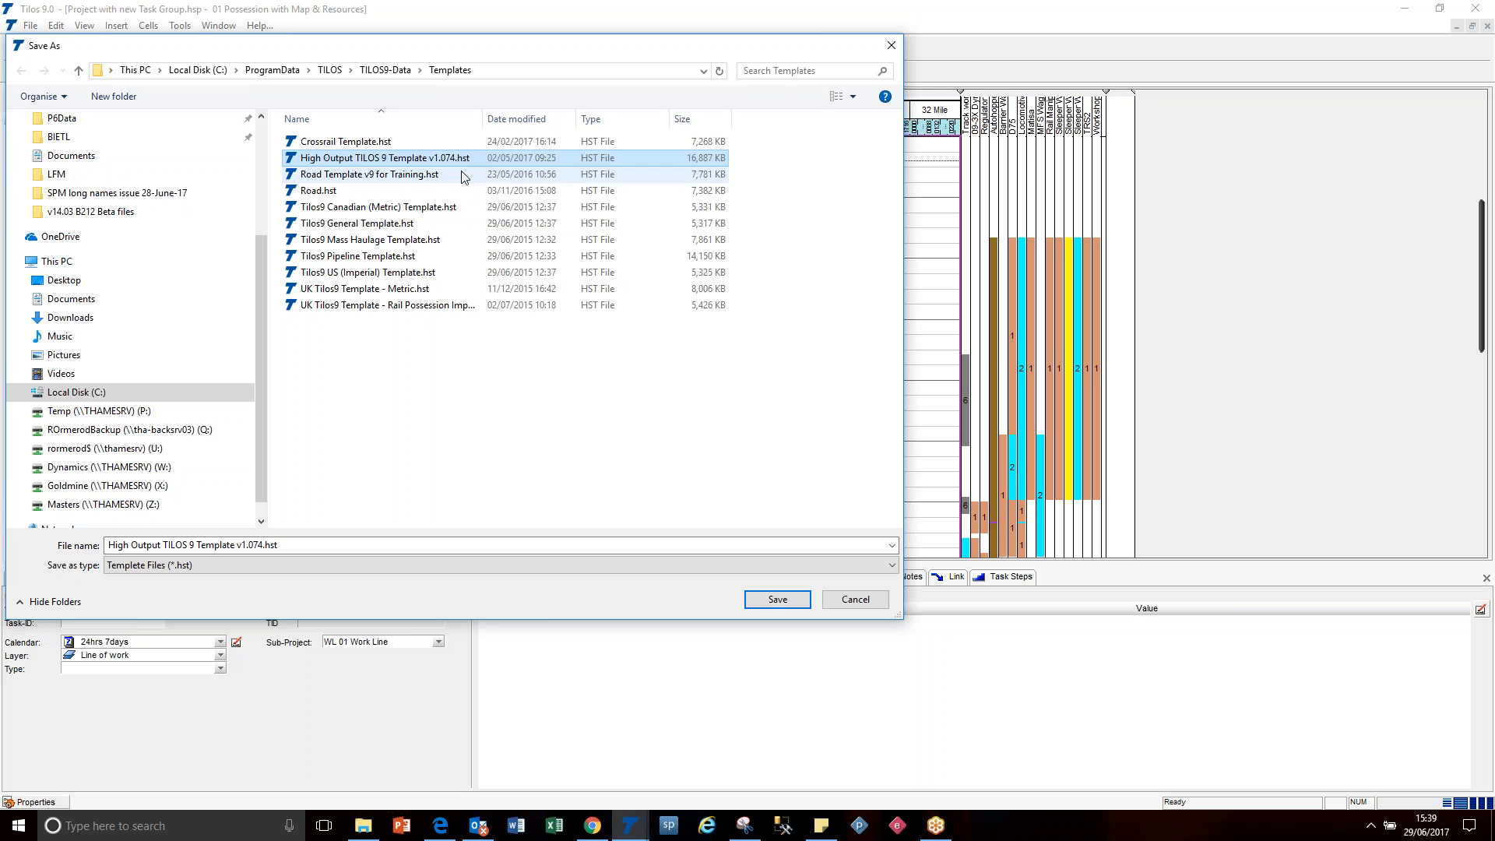
left_click(263, 544)
left_click_drag(263, 547, 259, 547)
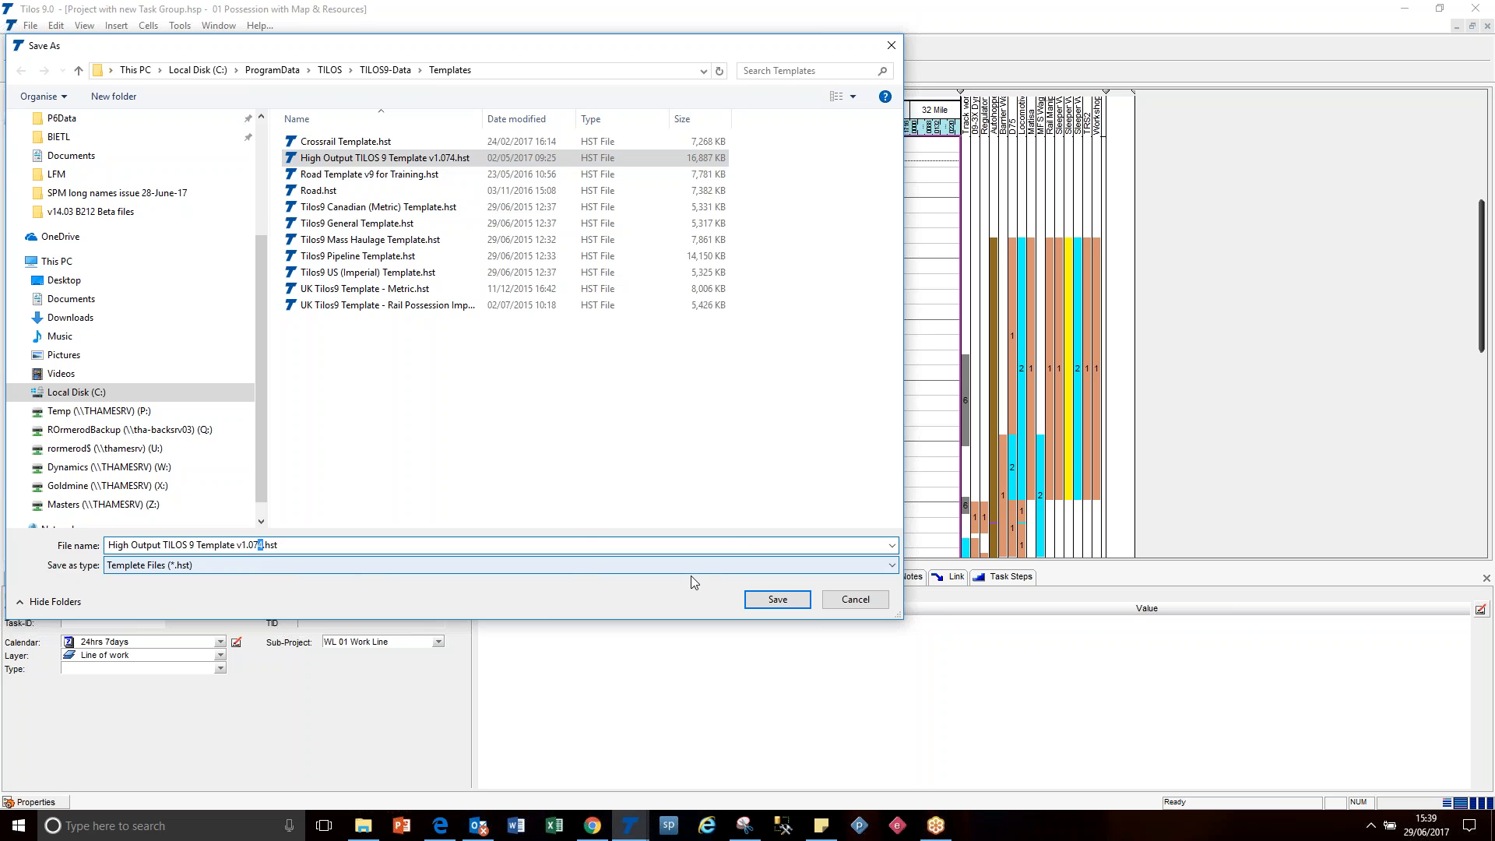
left_click(855, 599)
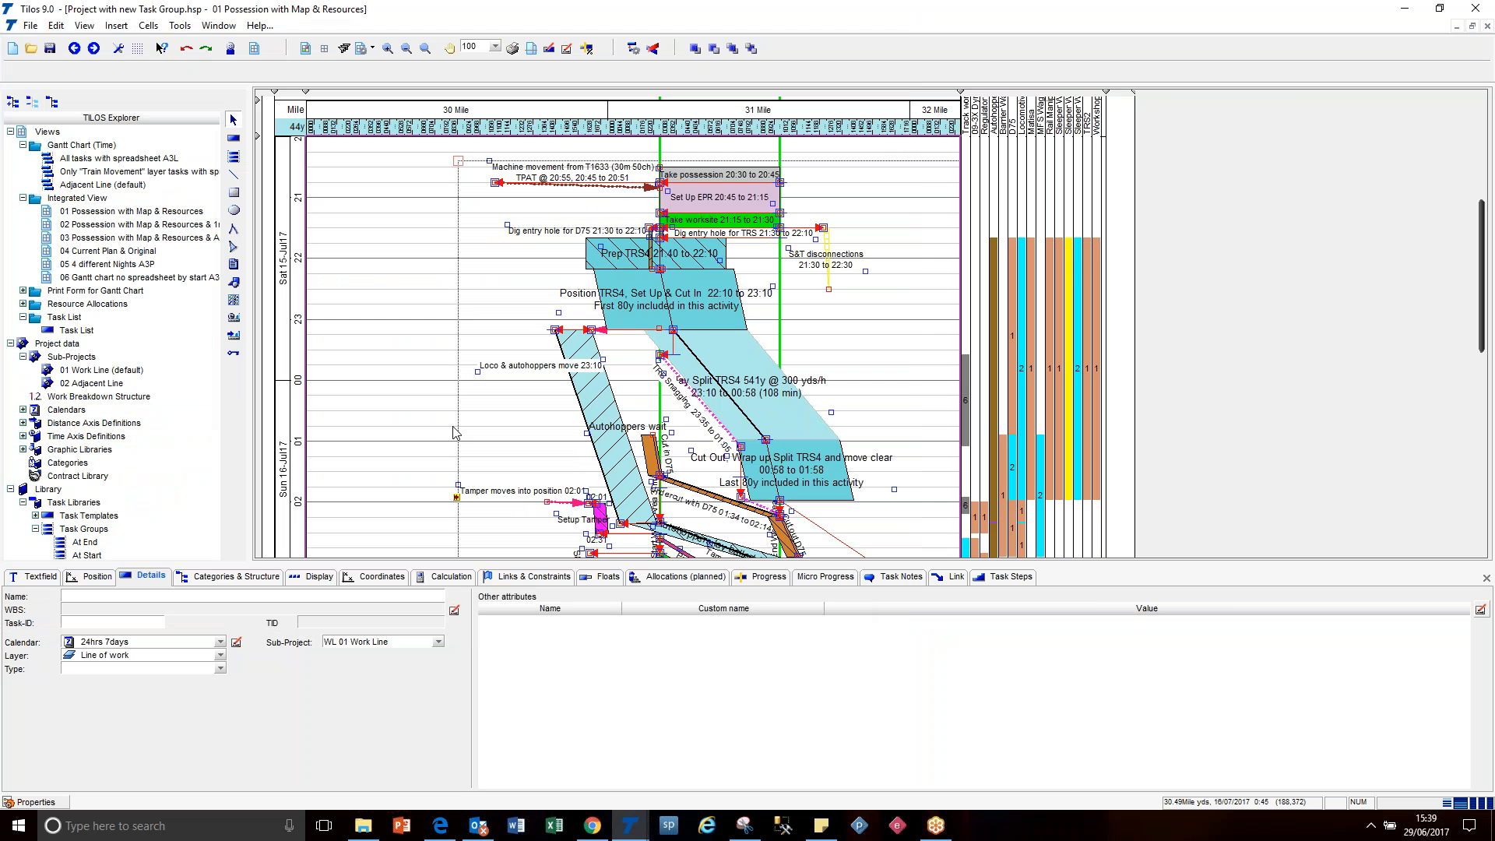
left_click(395, 398)
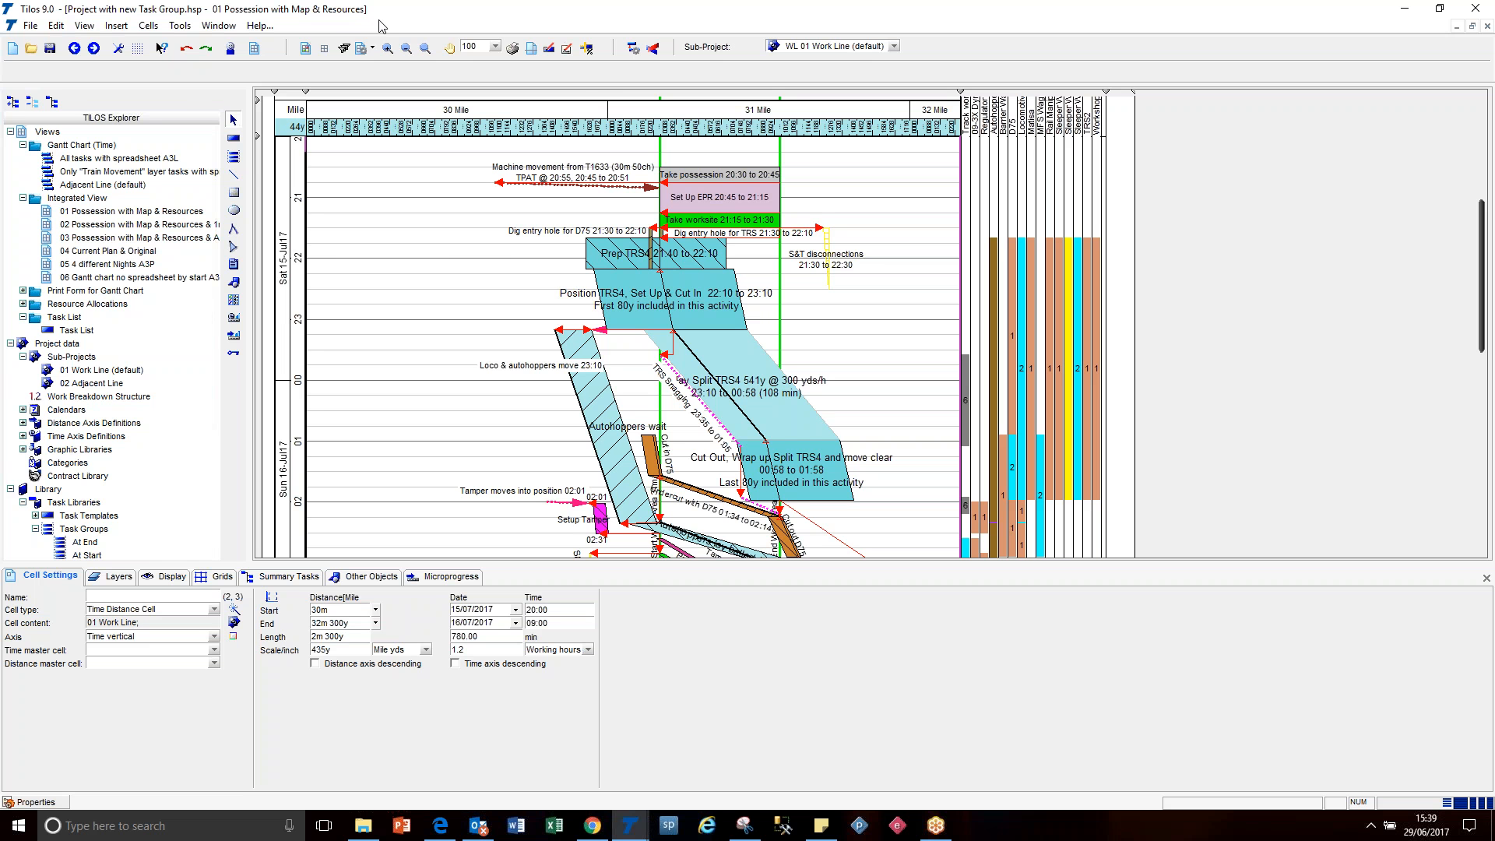
Restore the Project with new Task Group and Project requiring new Task Group windows from full screen and arrange them overlapping.
left_click_drag(460, 17, 687, 117)
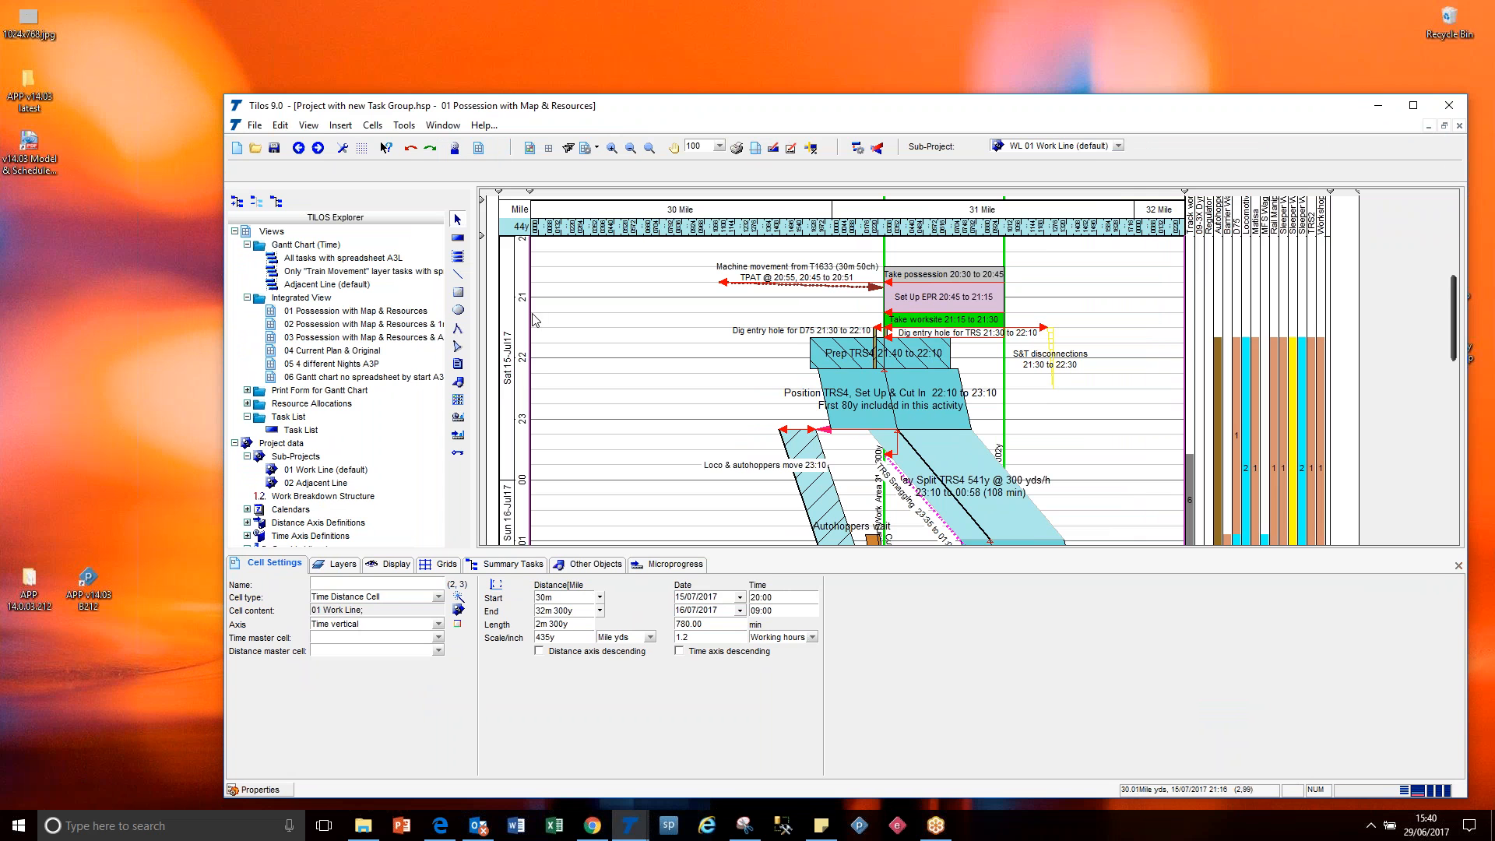
left_click(627, 830)
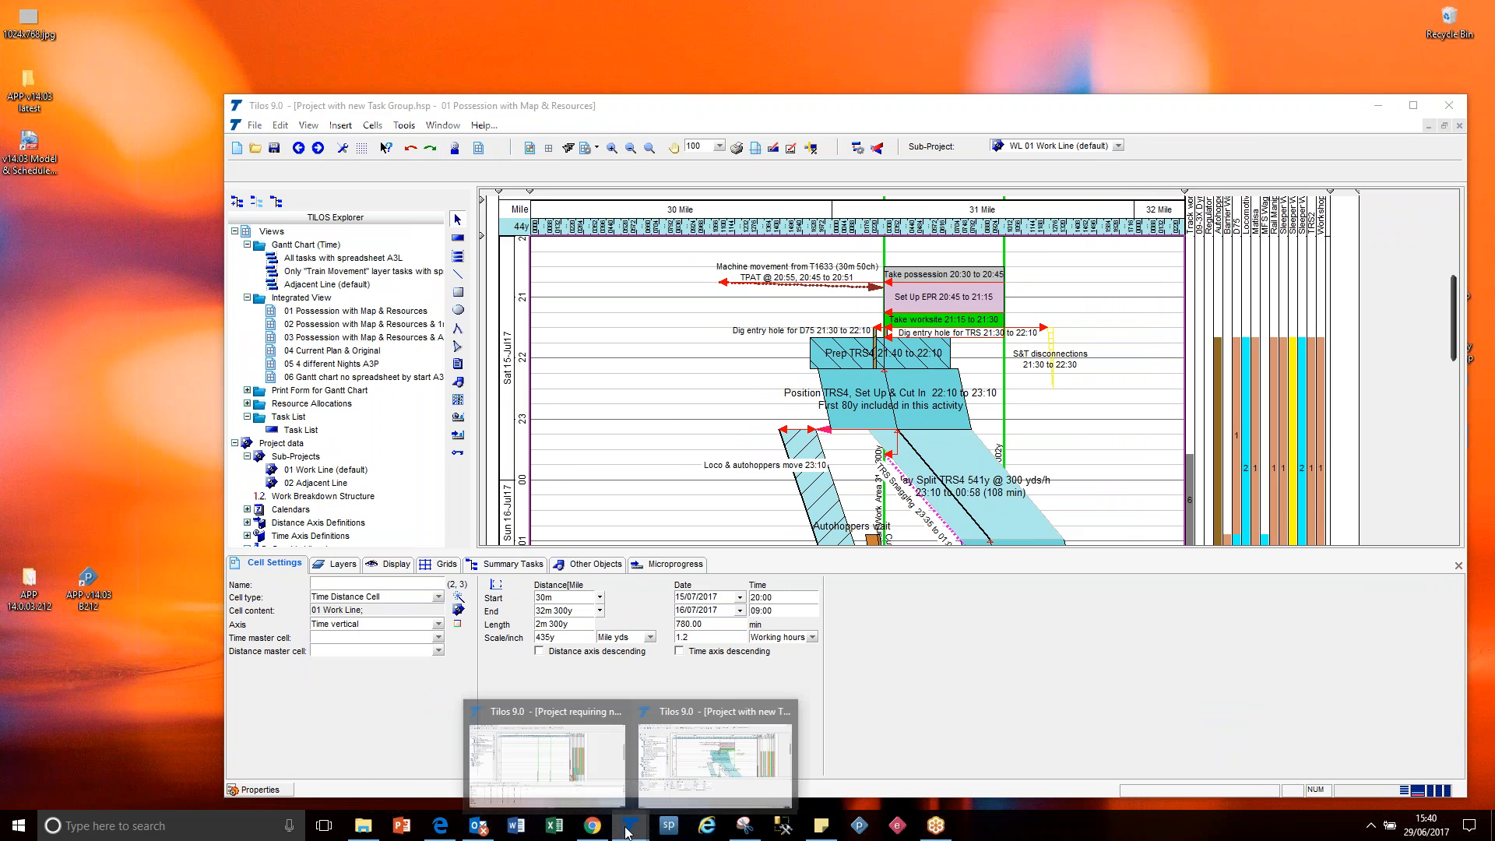
left_click(605, 704)
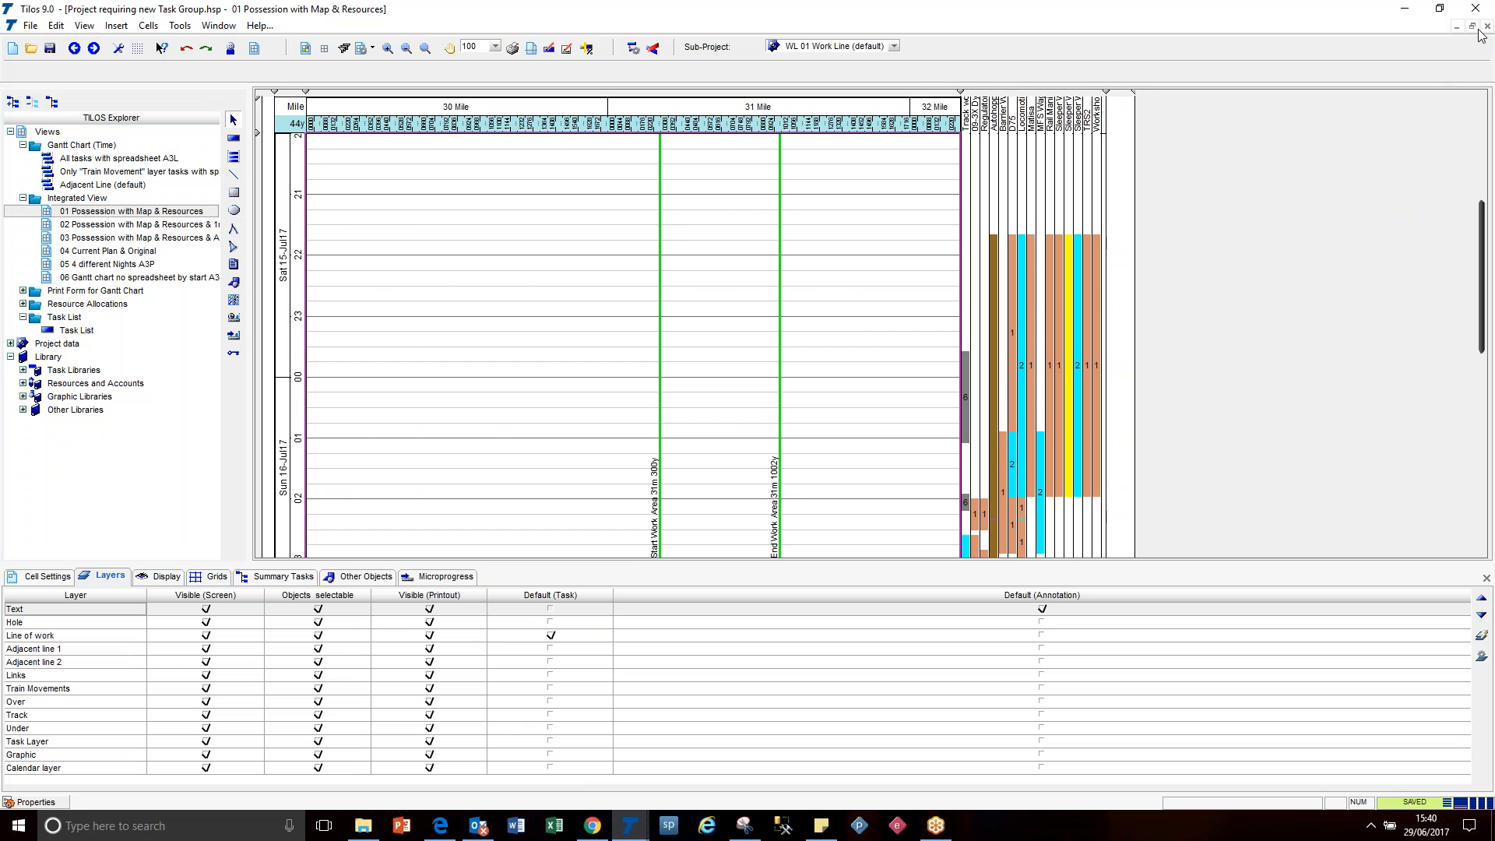
left_click(1439, 8)
left_click_drag(1050, 26, 1067, 36)
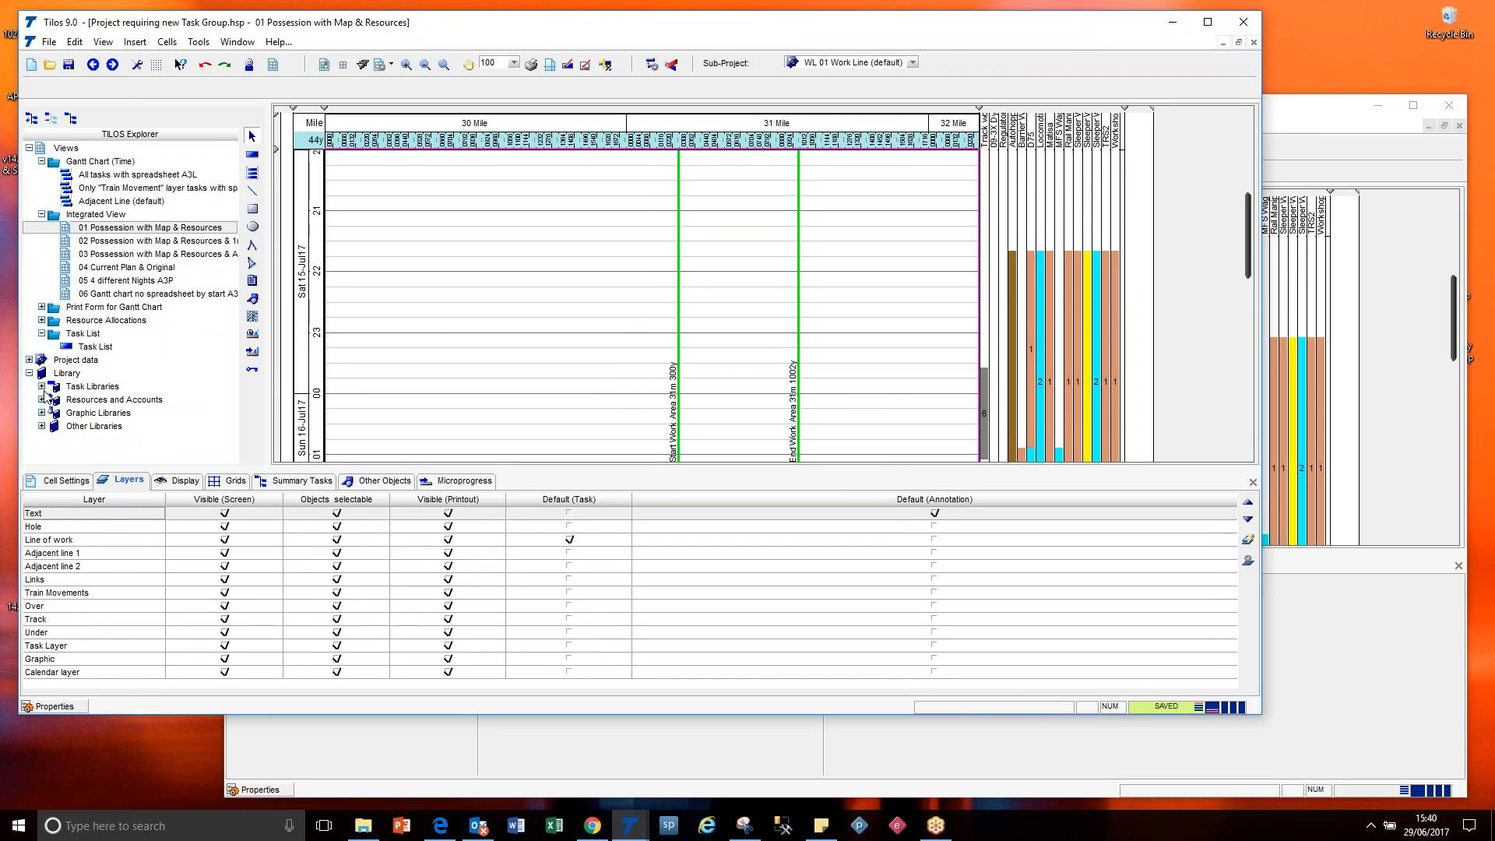
Expand the task libraries and list the task groups in Project requiring new Task Group.
left_click(42, 386)
left_click(54, 413)
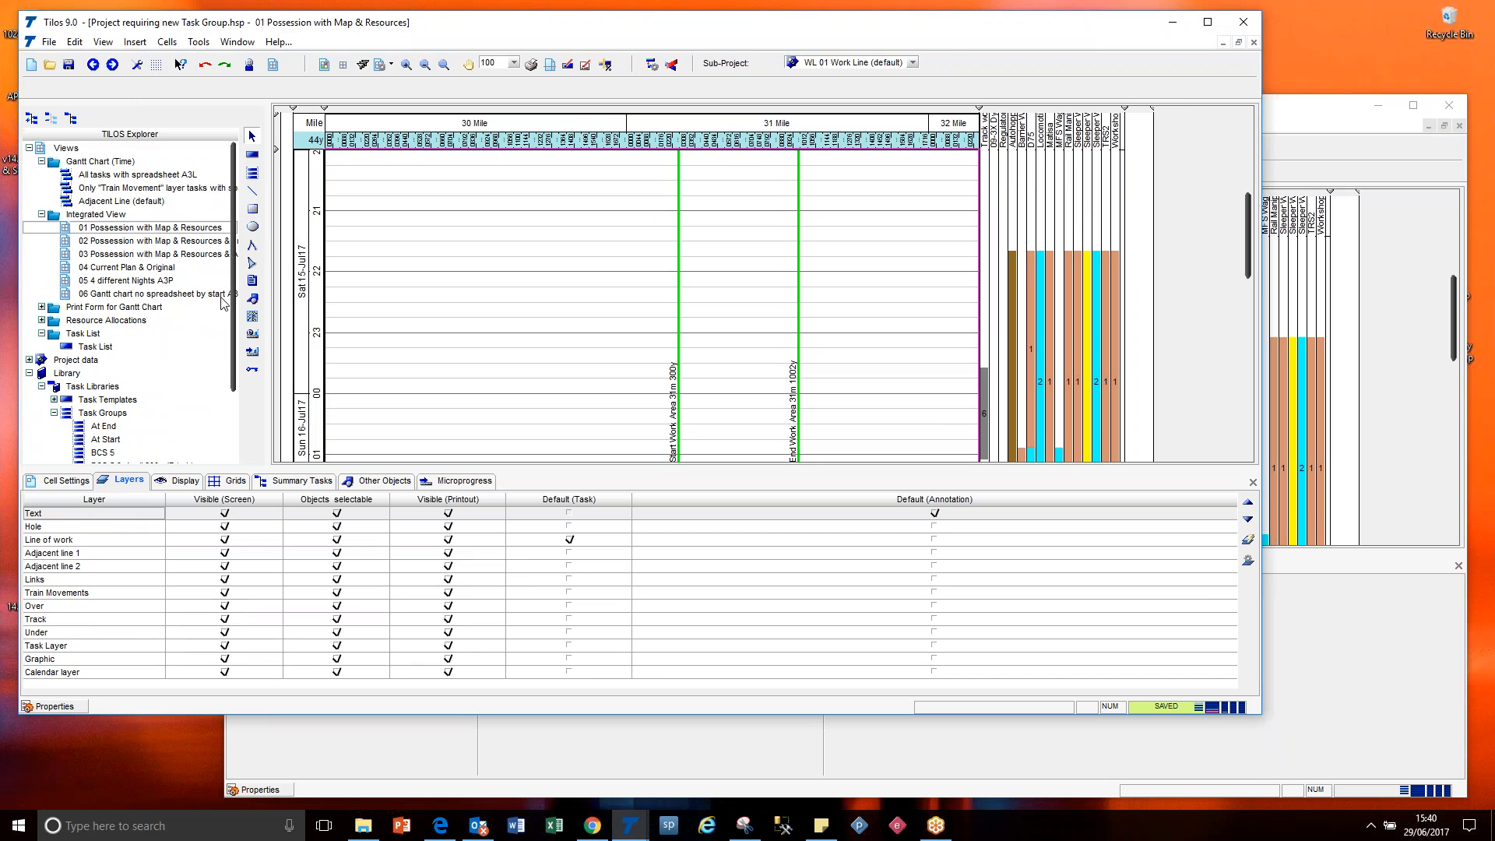
scroll(225, 305, "down", 5)
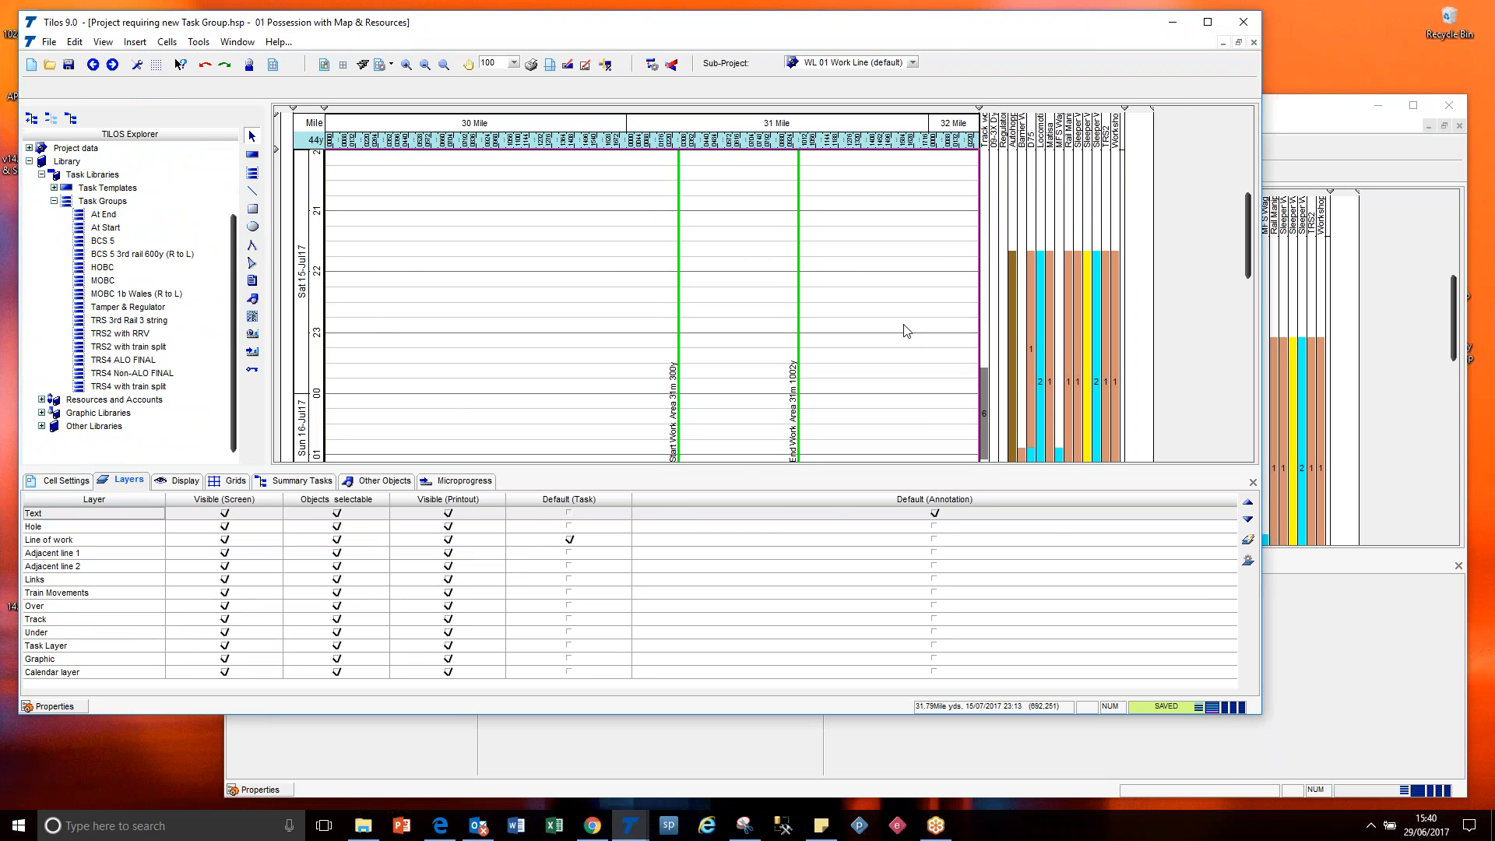
Try to copy the task group listed after MOBC 1b Wales (R to L) from Project with new Task Group into the other project's task groups.
left_click(1279, 120)
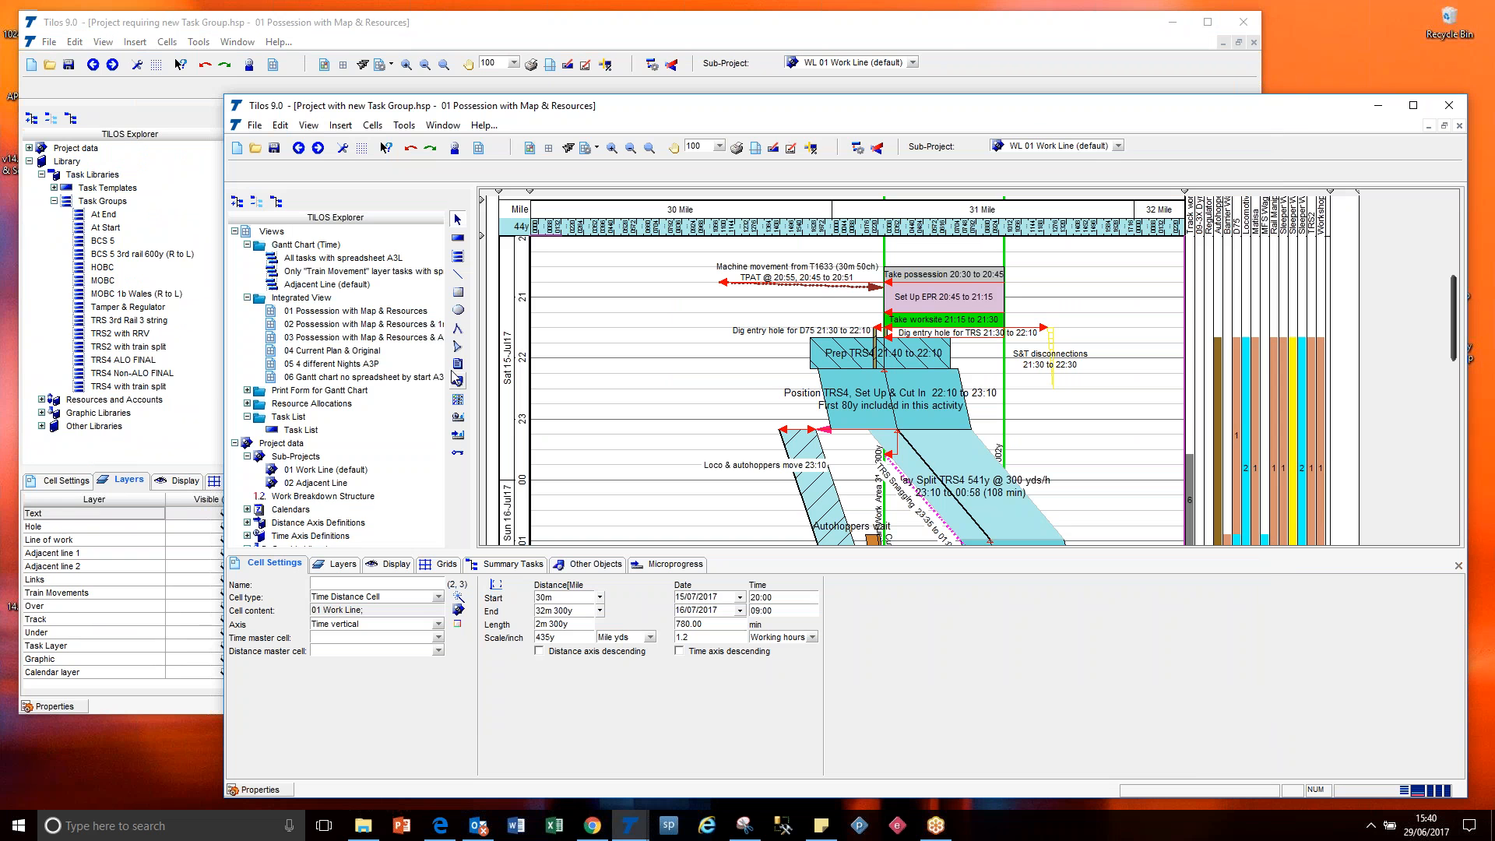
scroll(430, 512, "down", 7)
scroll(430, 513, "down", 1)
left_click_drag(287, 420, 119, 334)
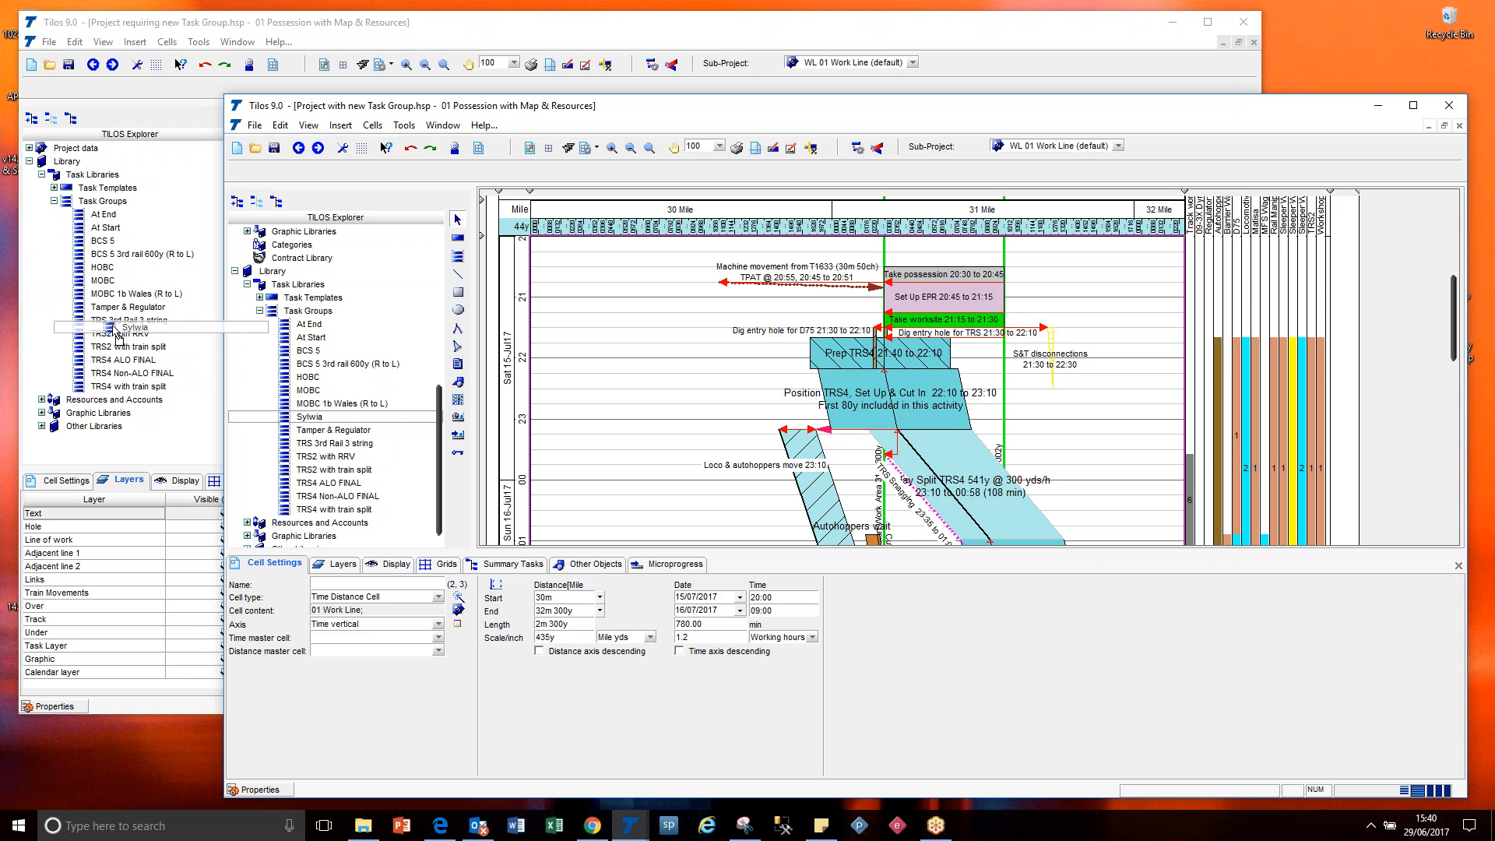
left_click_drag(120, 334, 301, 416)
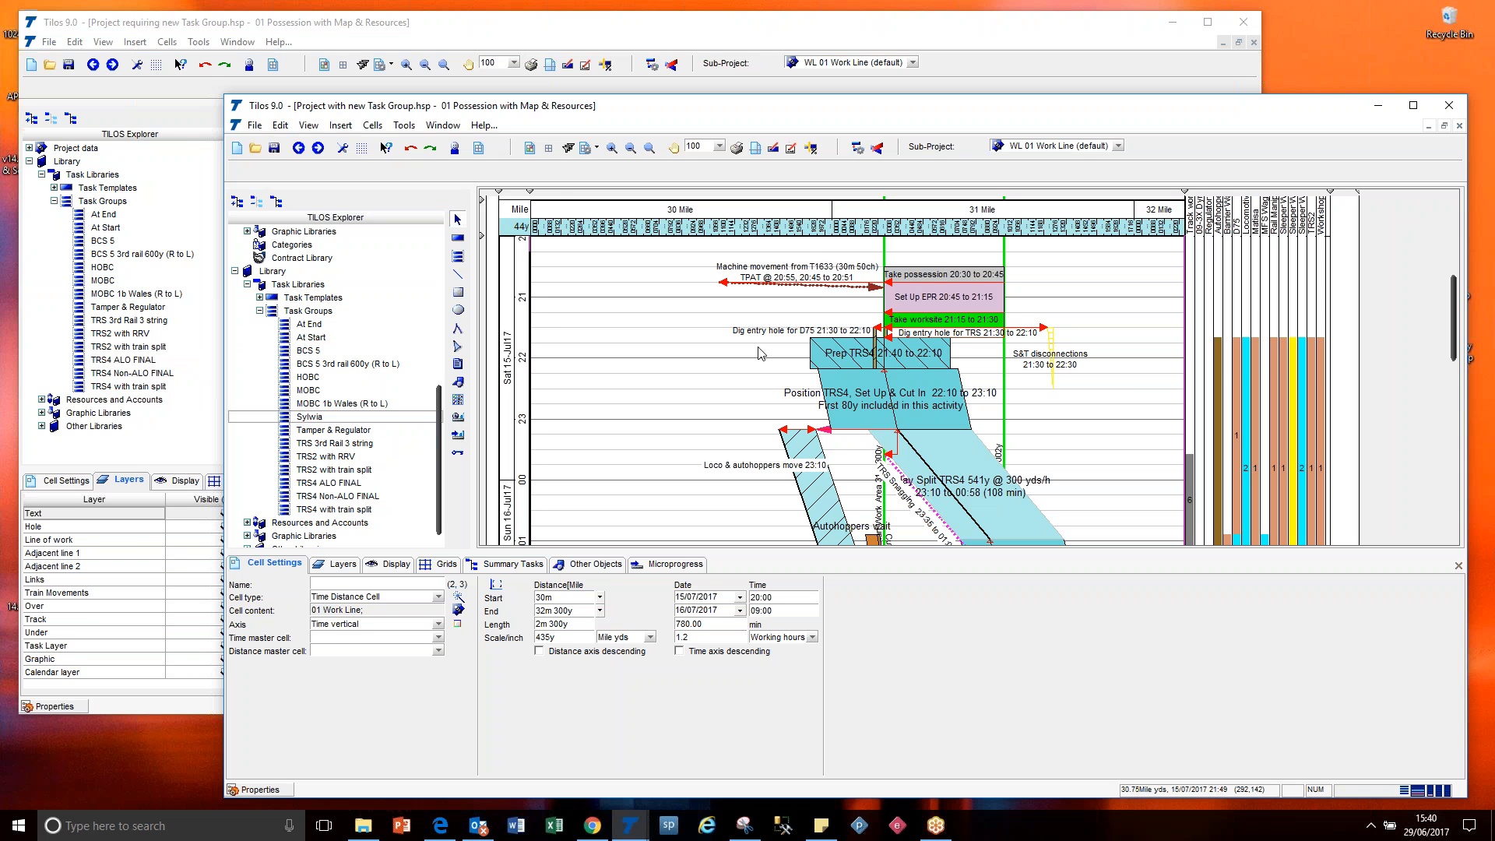
left_click(873, 395)
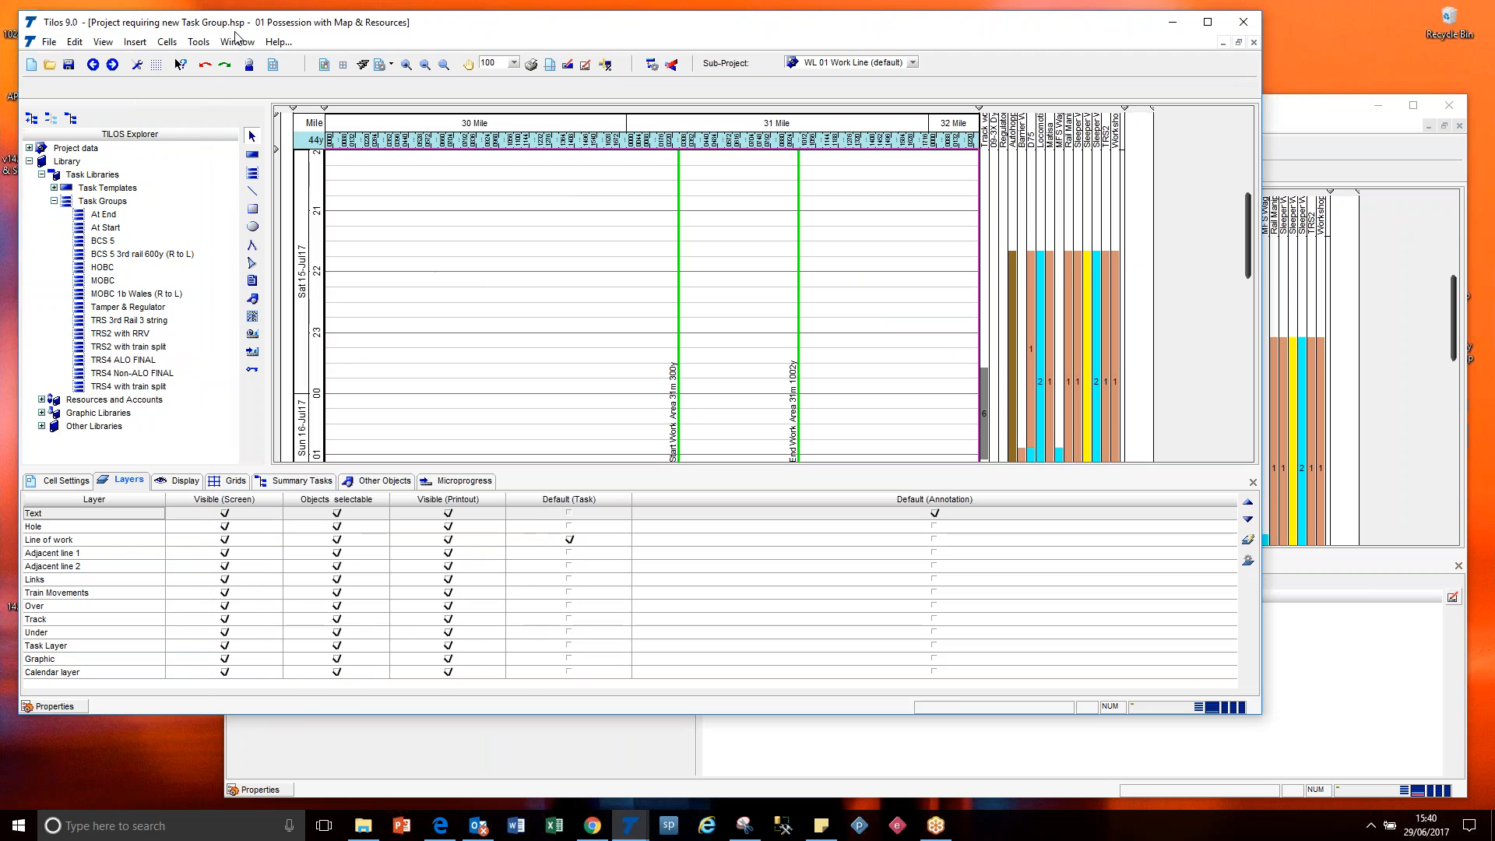
Switch to Project requiring new Task Group and expand its project data to show the sub-projects.
left_click(236, 30)
scroll(239, 282, "up", 5)
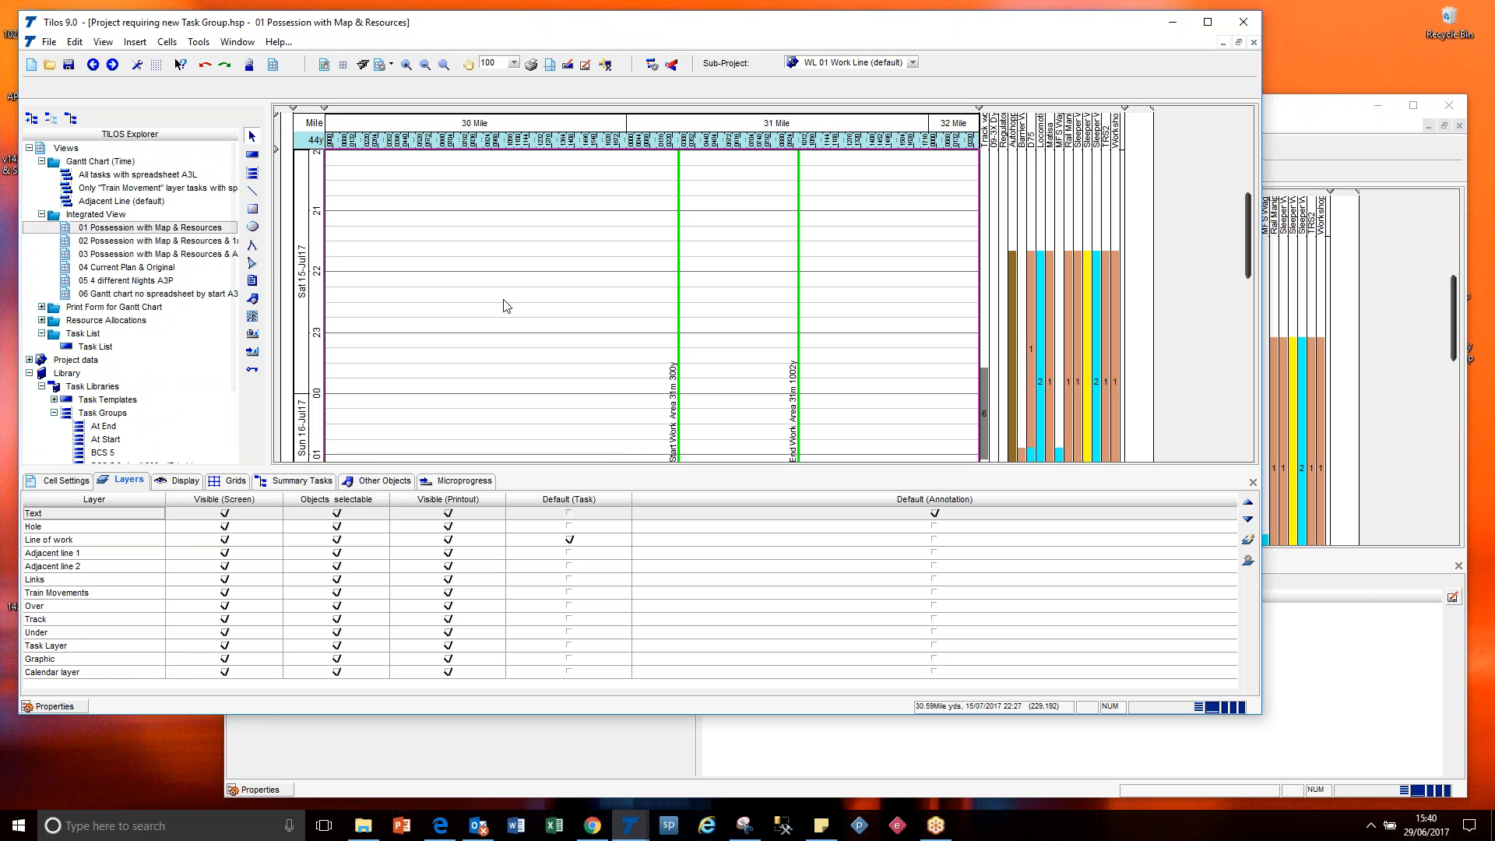
left_click(29, 373)
left_click(29, 360)
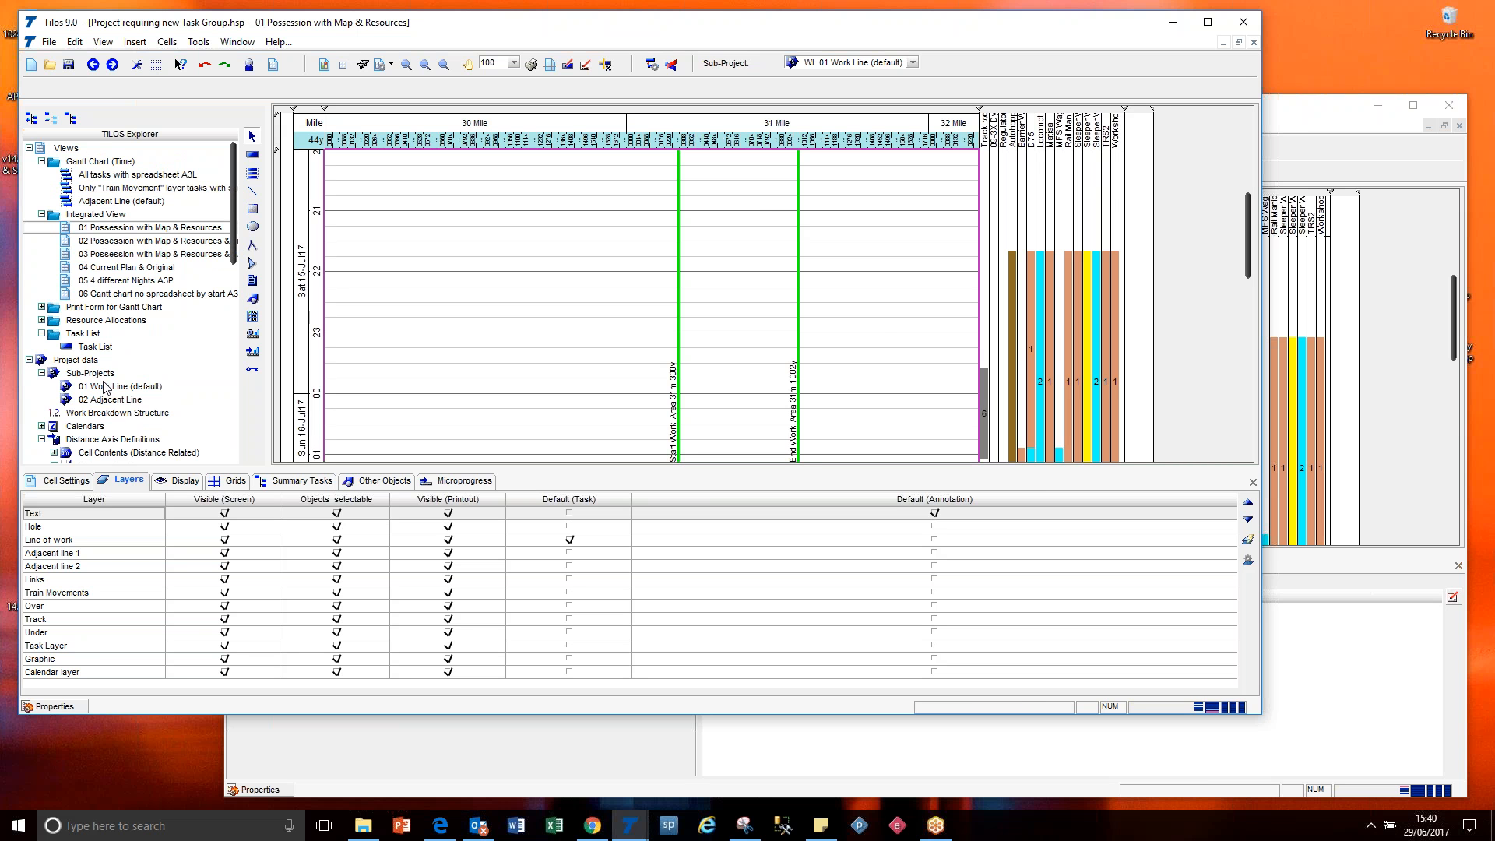
Check the Id of the 01 Work Line sub-project in Project with new Task Group and close its details without changes.
left_click(1288, 128)
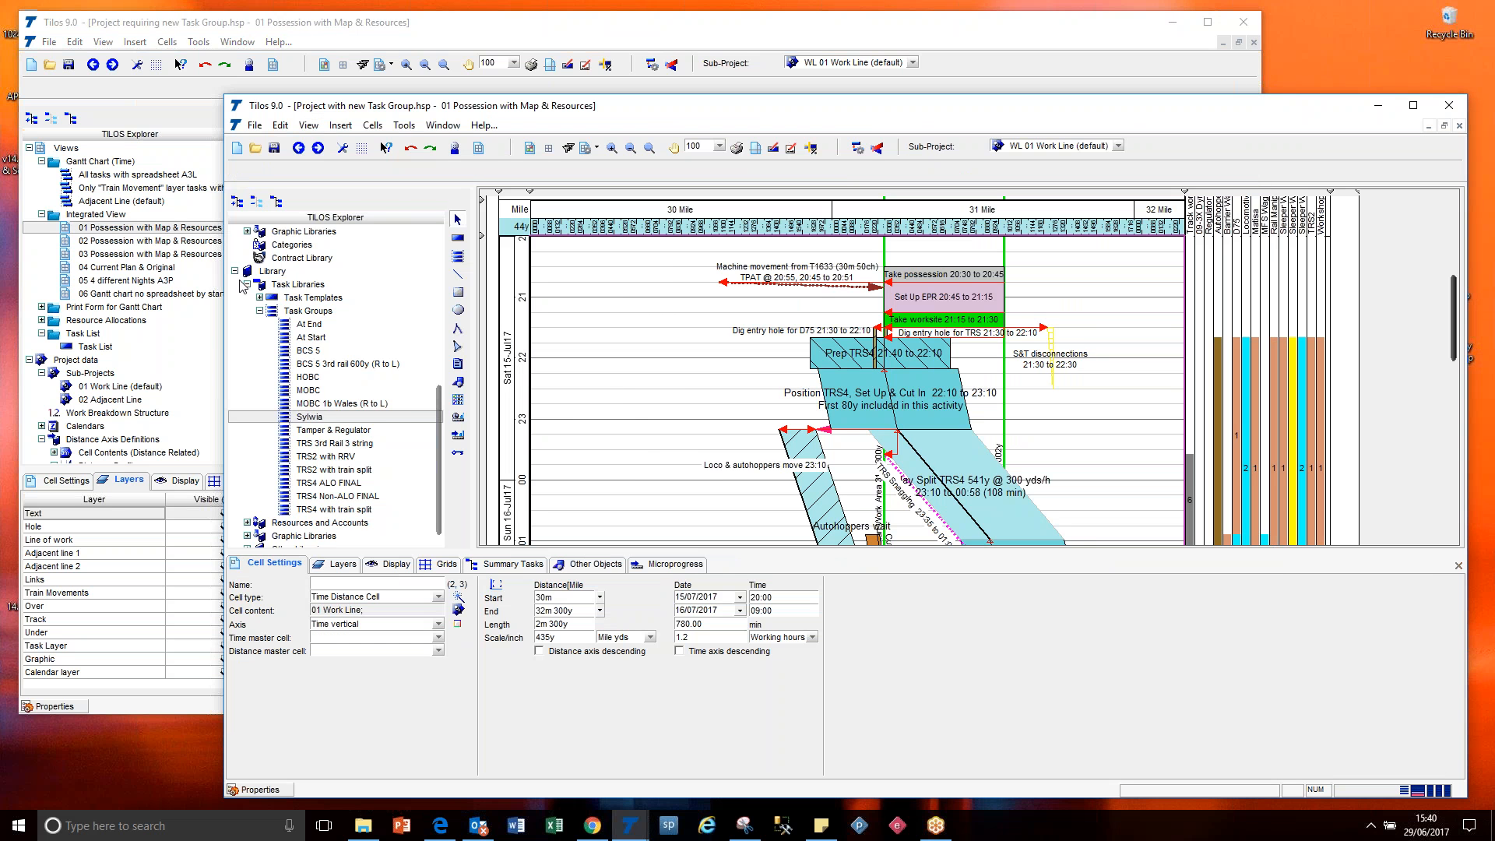
left_click_drag(439, 413, 448, 362)
scroll(348, 364, "up", 5)
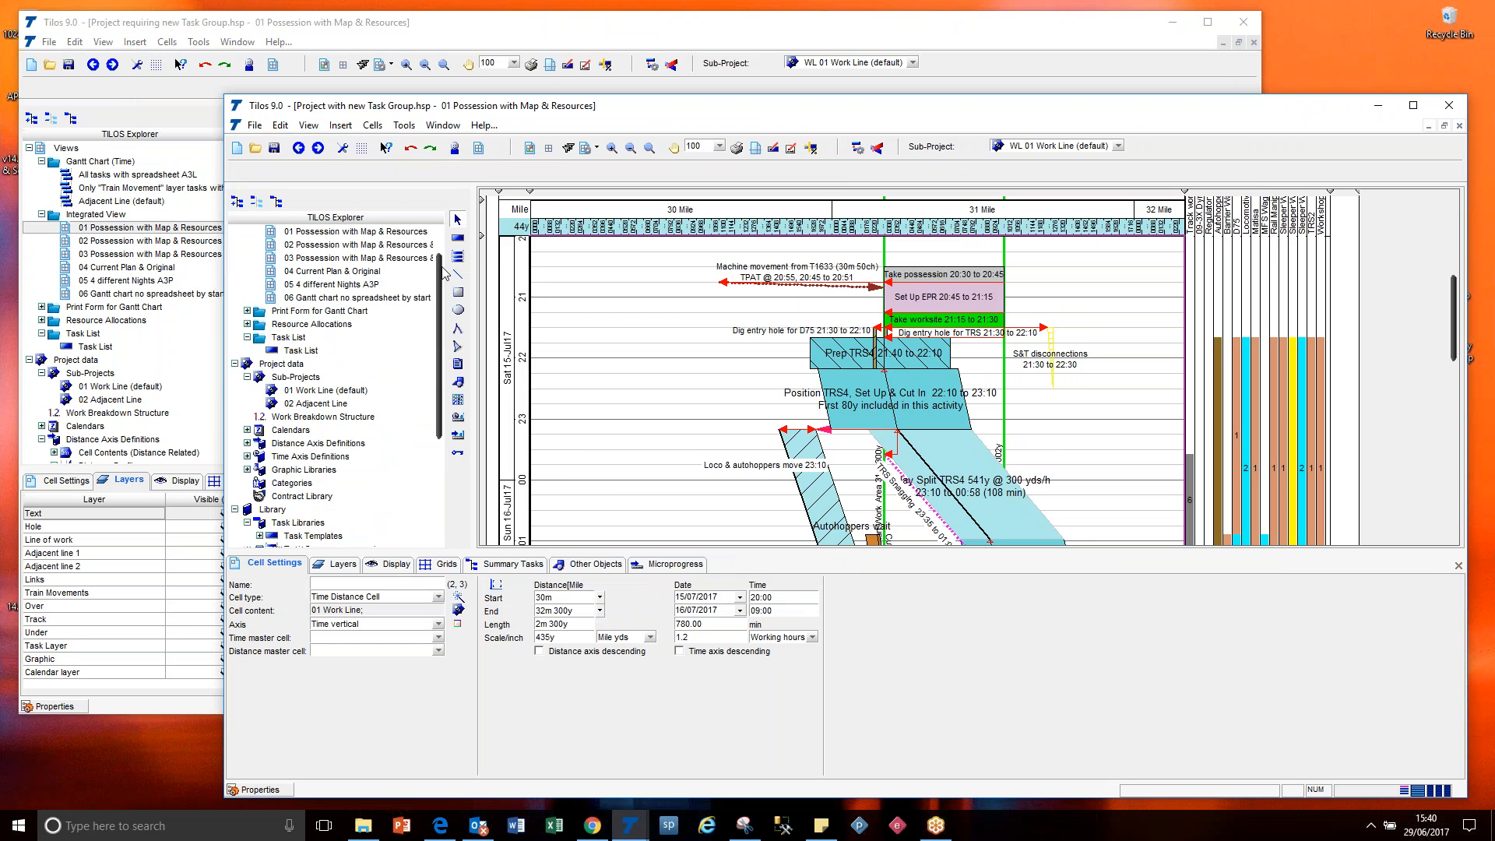
left_click(320, 391)
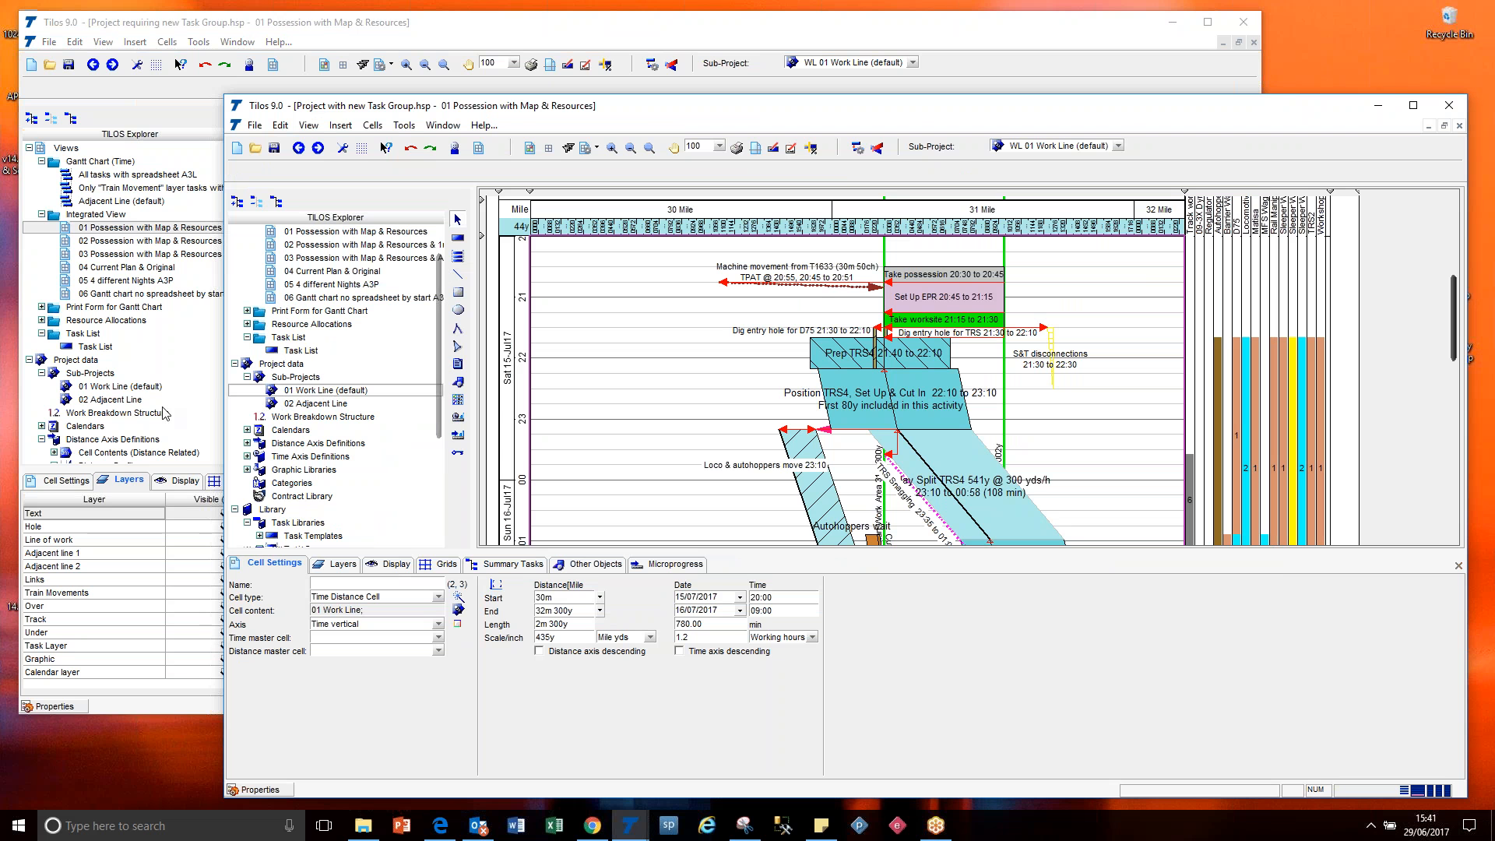
right_click(311, 393)
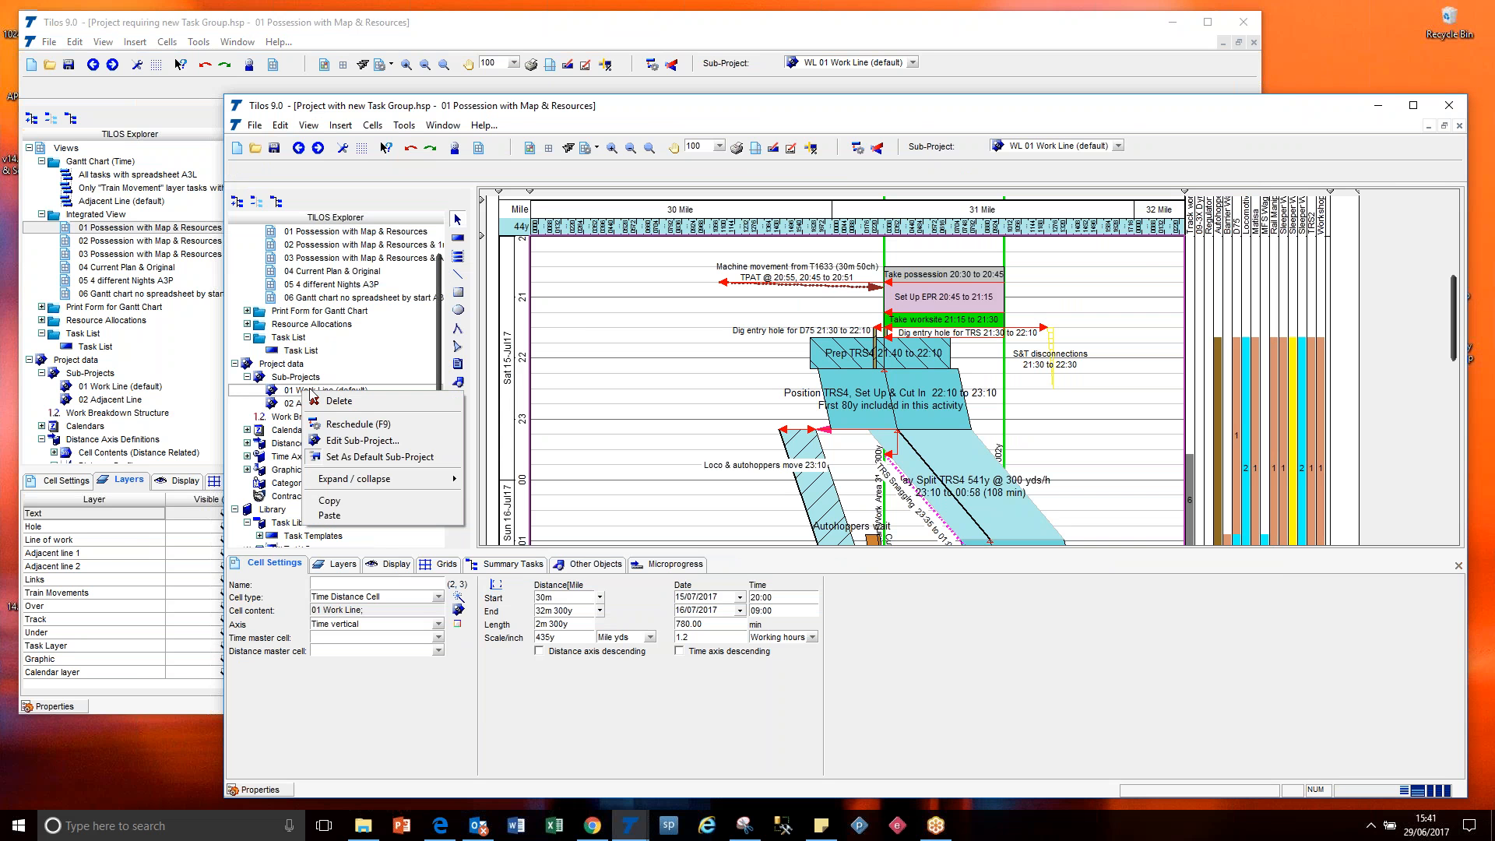
left_click(363, 440)
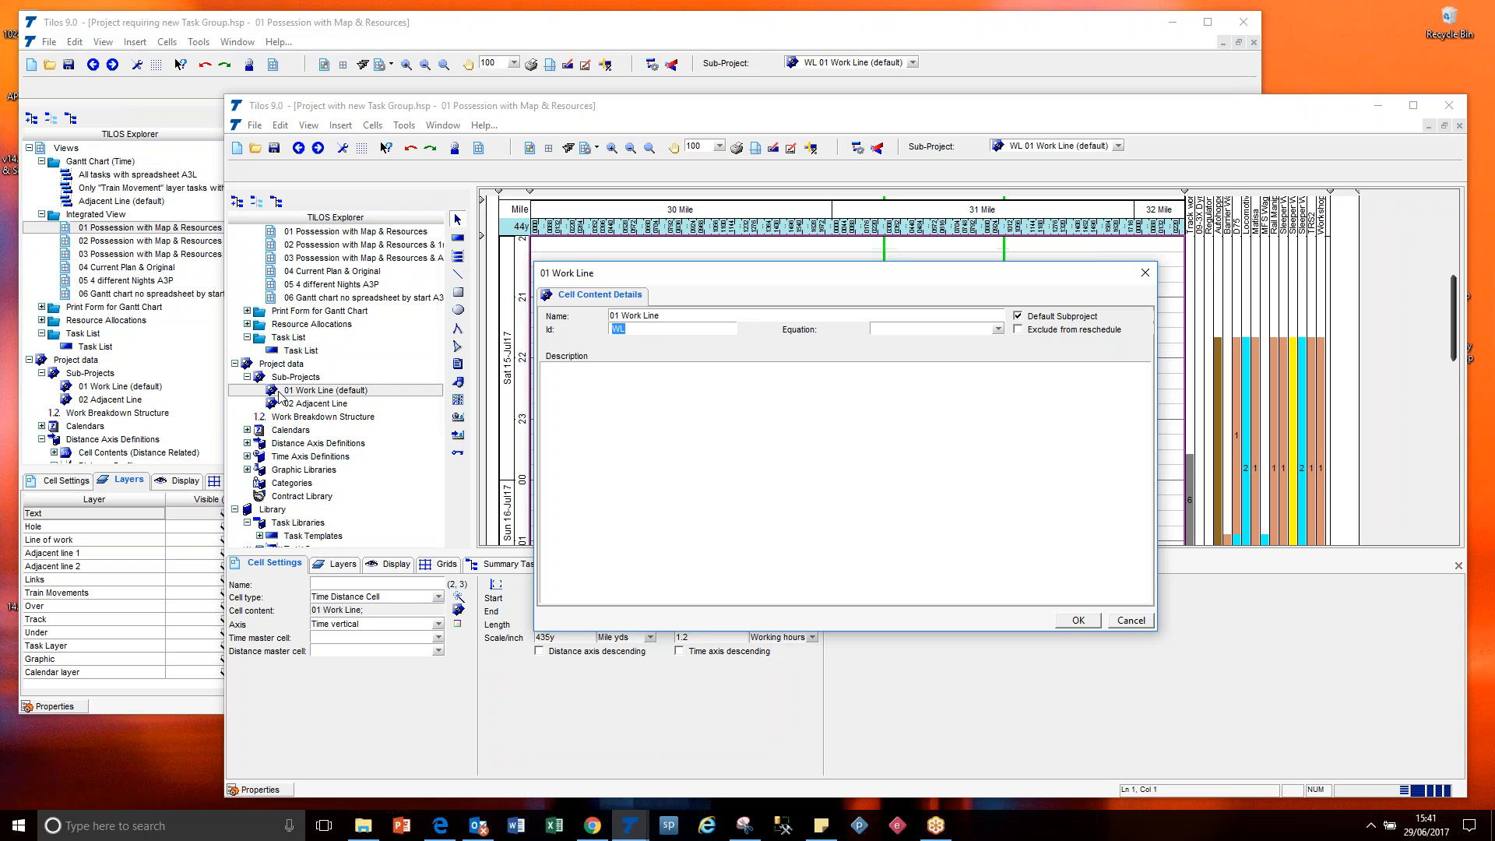
left_click(1131, 621)
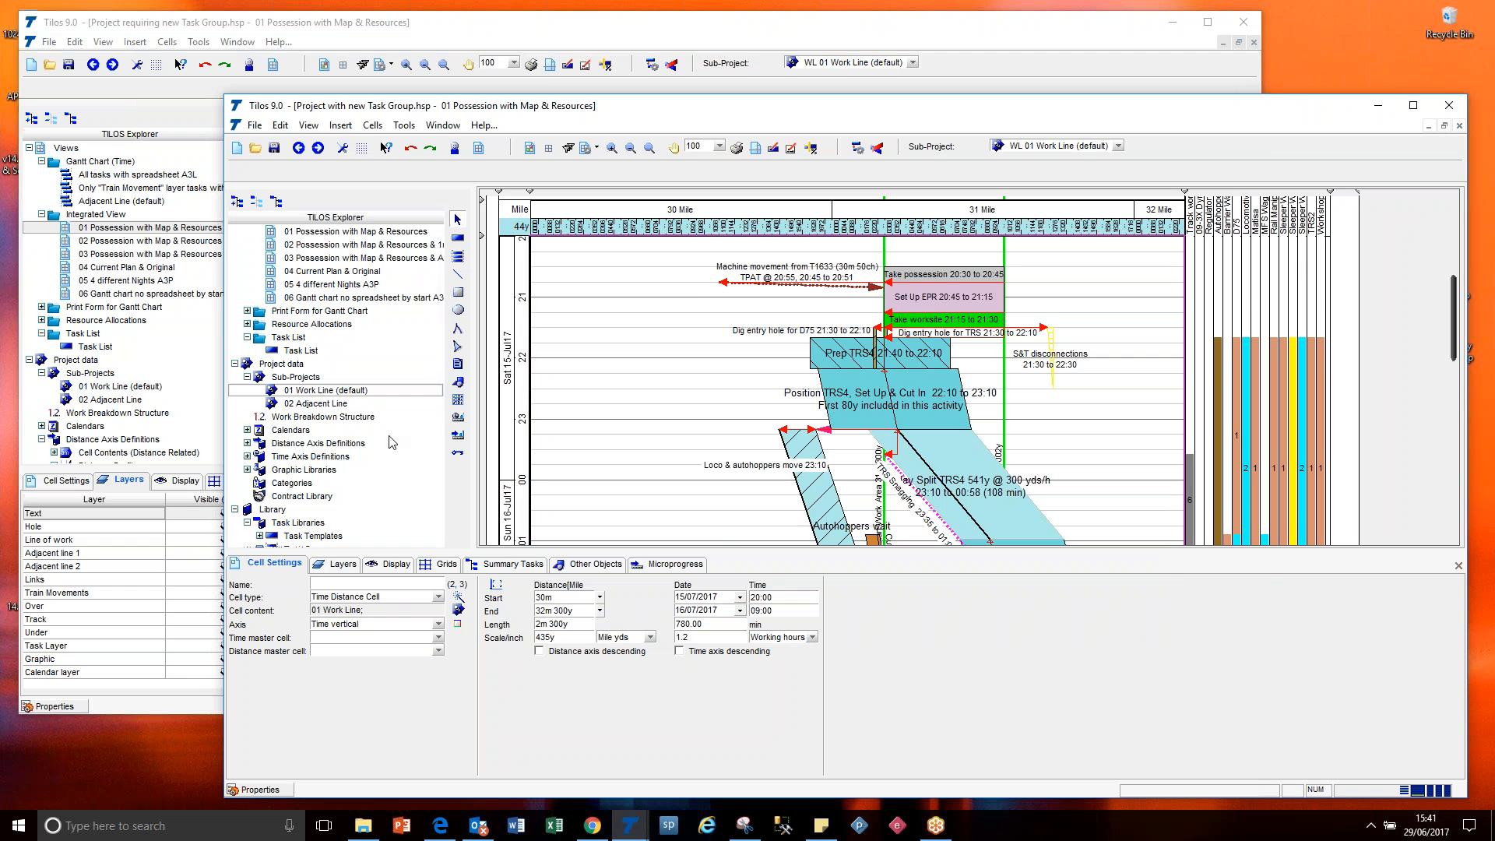
Check the Id of the 01 Work Line sub-project in Project requiring new Task Group and close its details without changes.
right_click(141, 389)
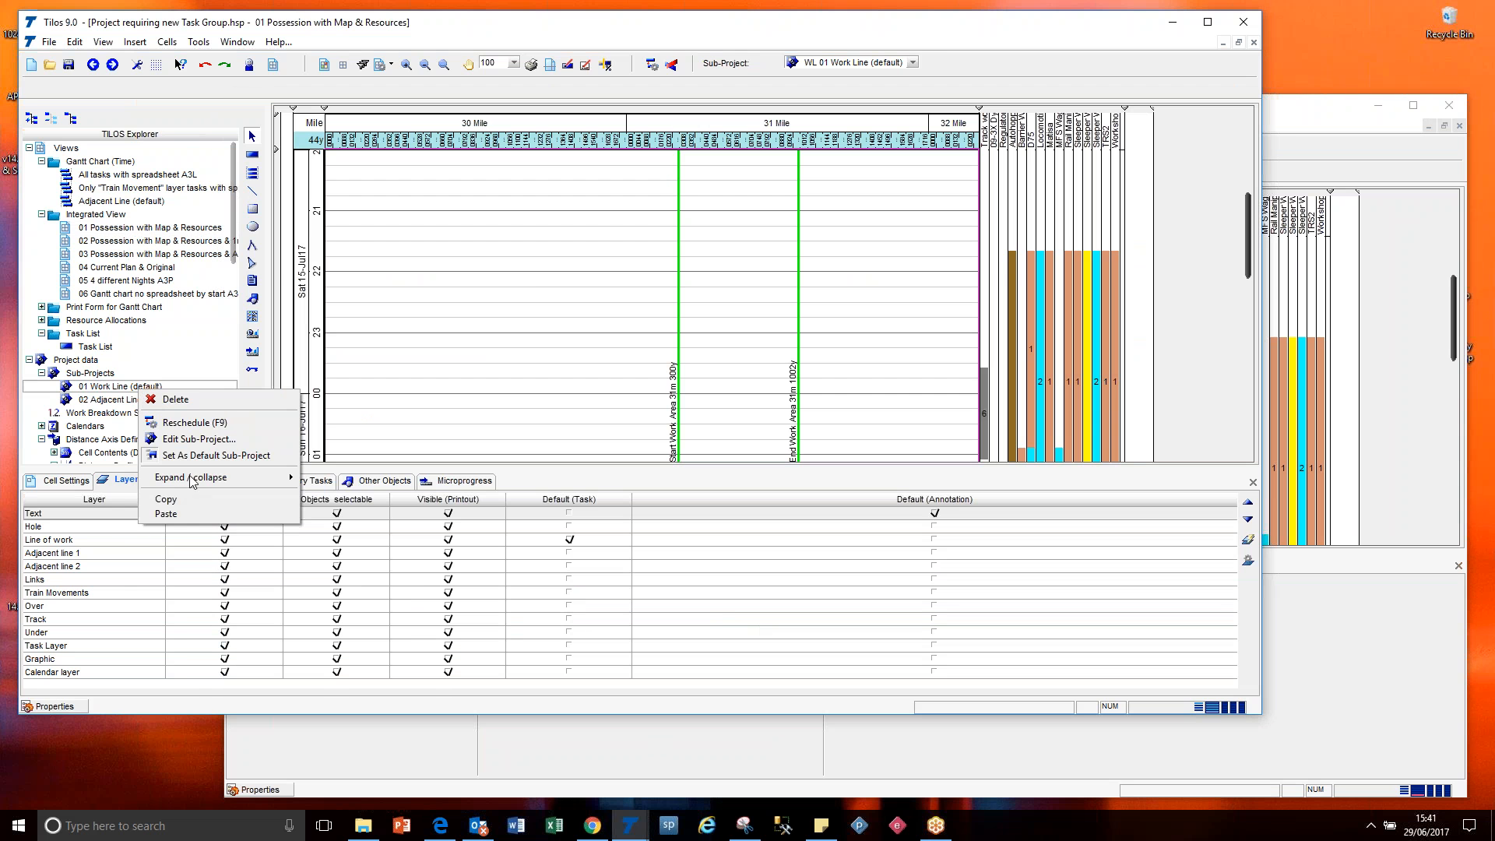
left_click(198, 438)
double_click(413, 246)
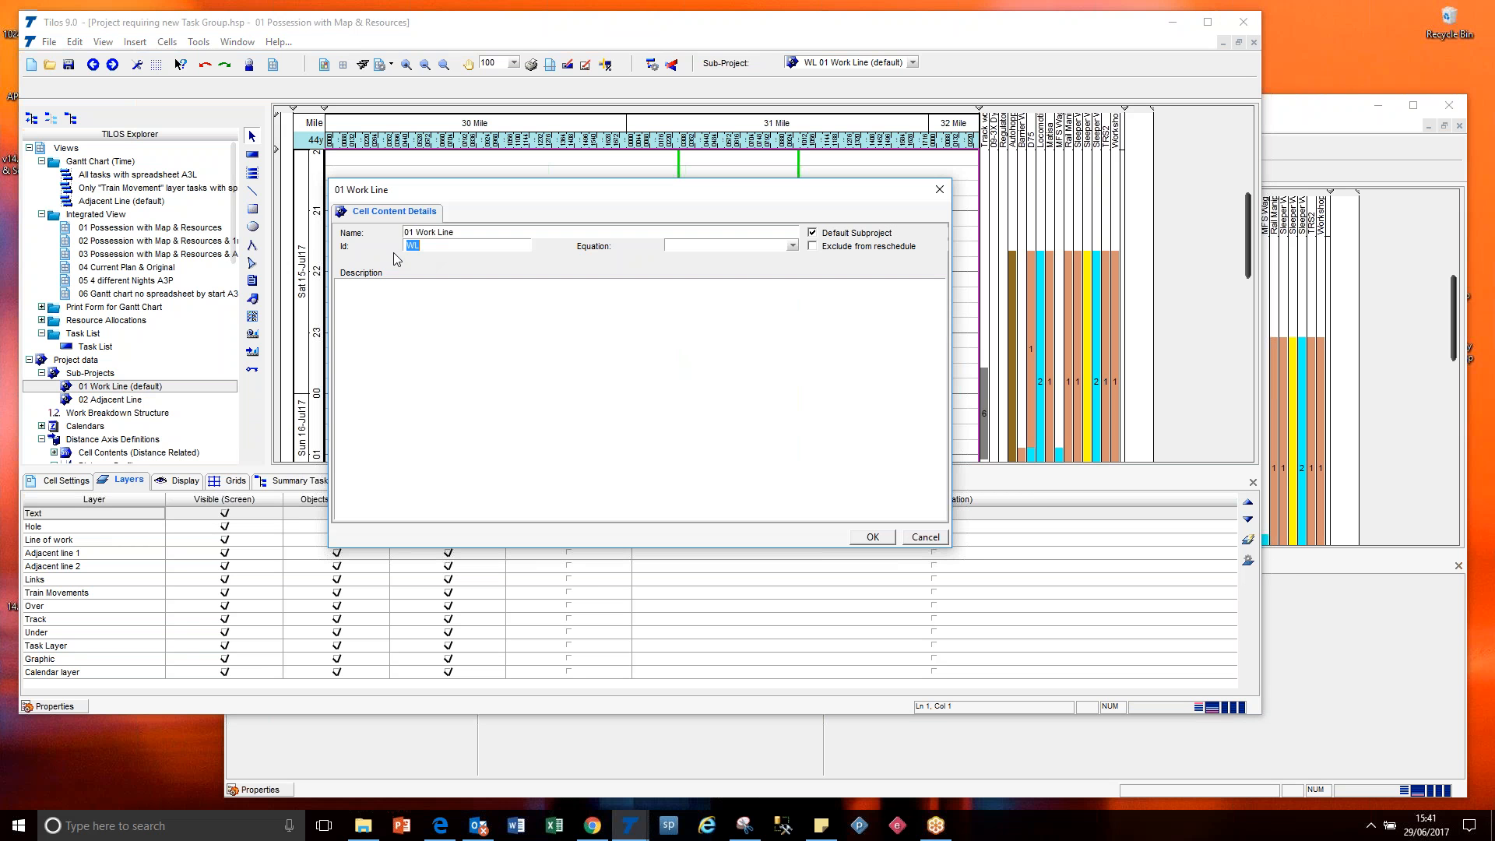
left_click(920, 537)
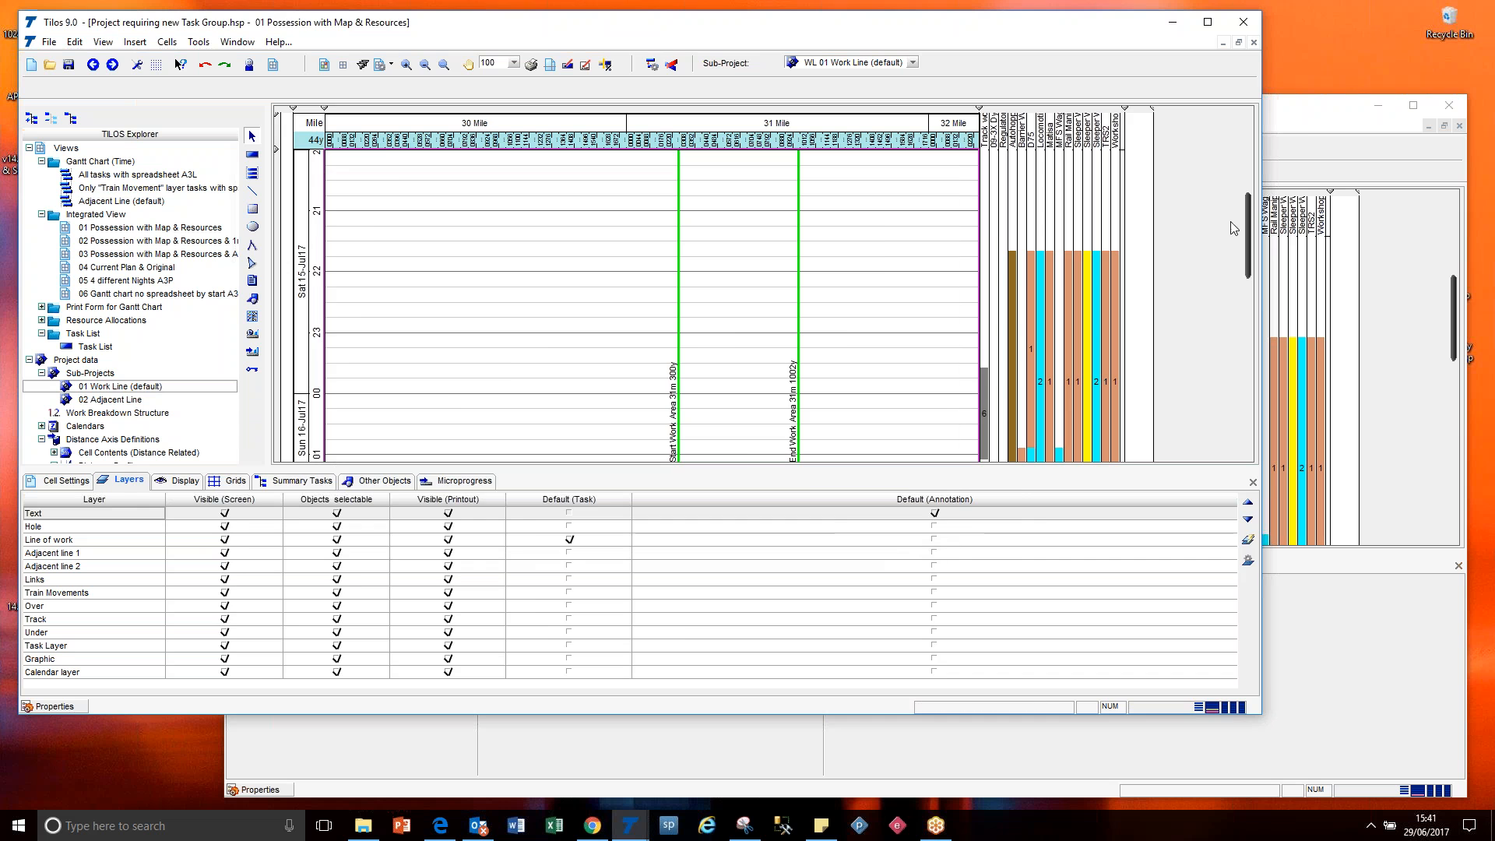
Copy the 01 Work Line sub-project's tasks from Project with new Task Group onto the 01 Work Line sub-project in the other project.
left_click(1296, 133)
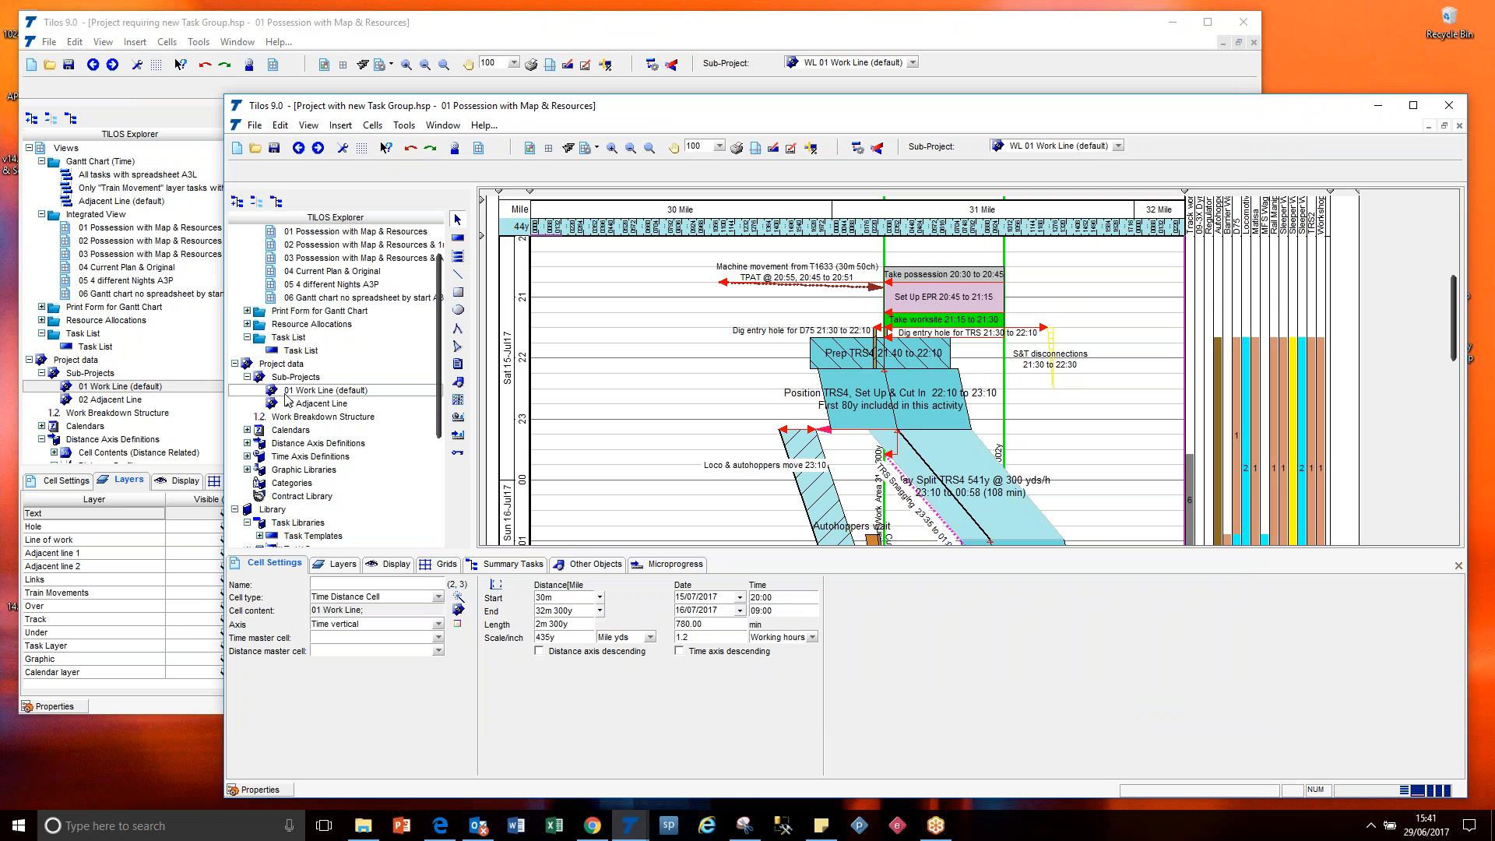
left_click_drag(278, 396, 95, 387)
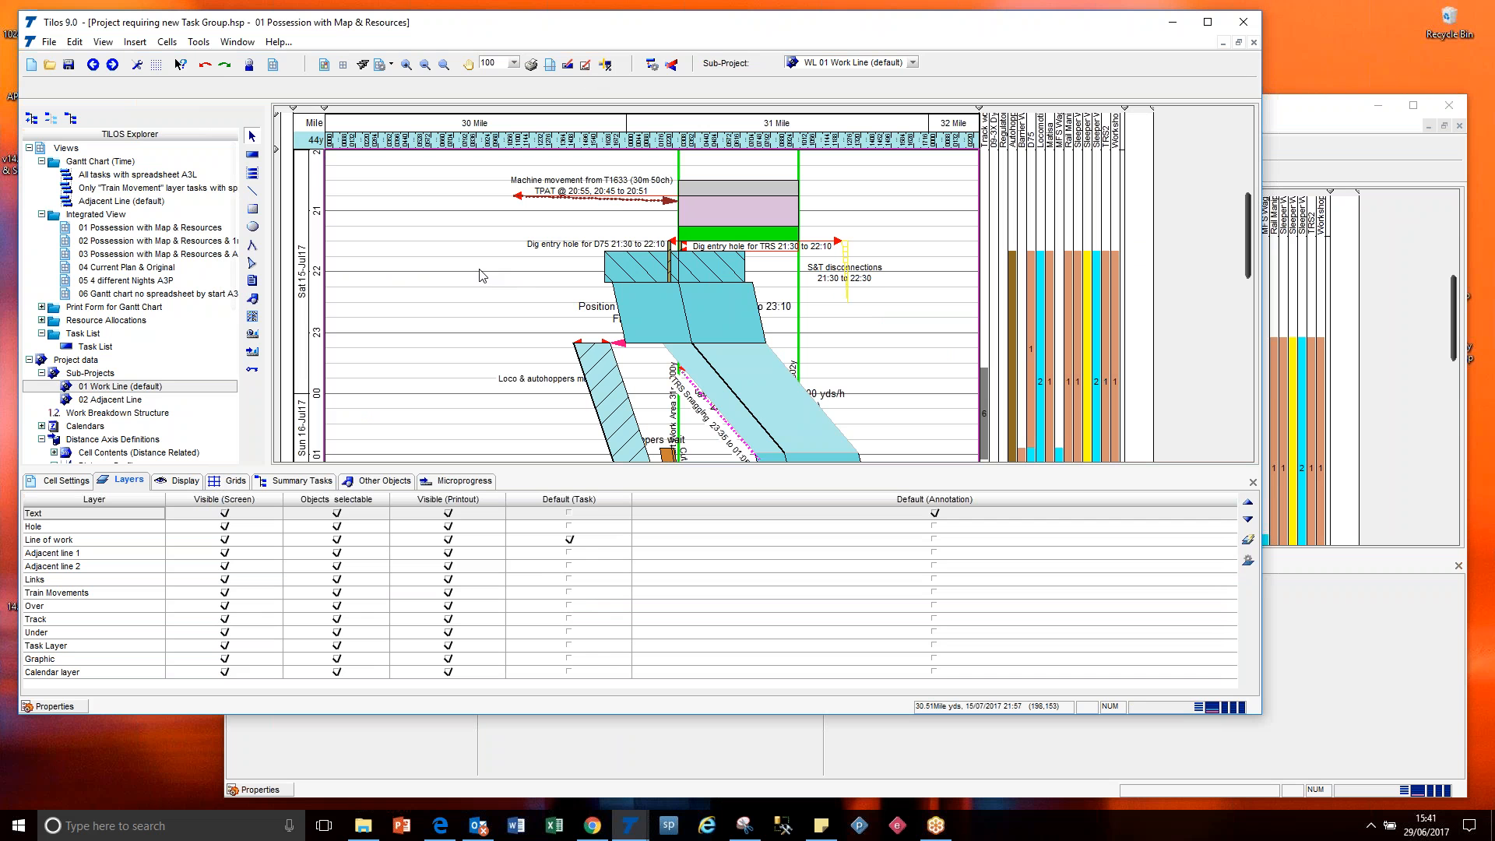
Close Project with new Task Group without saving its changes.
left_click(1330, 109)
left_click(801, 28)
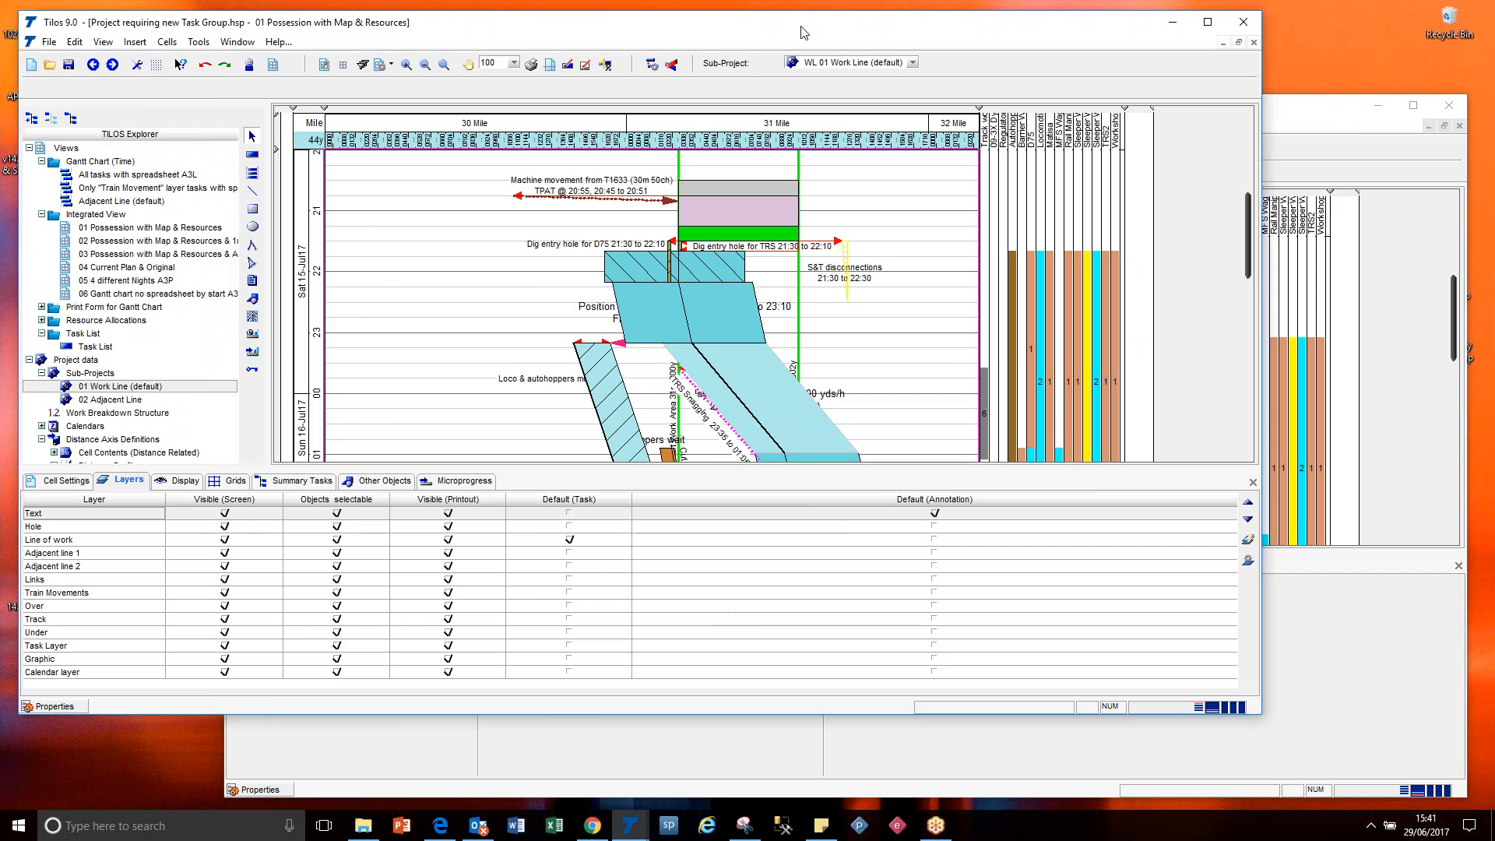
left_click(1329, 125)
left_click(1448, 105)
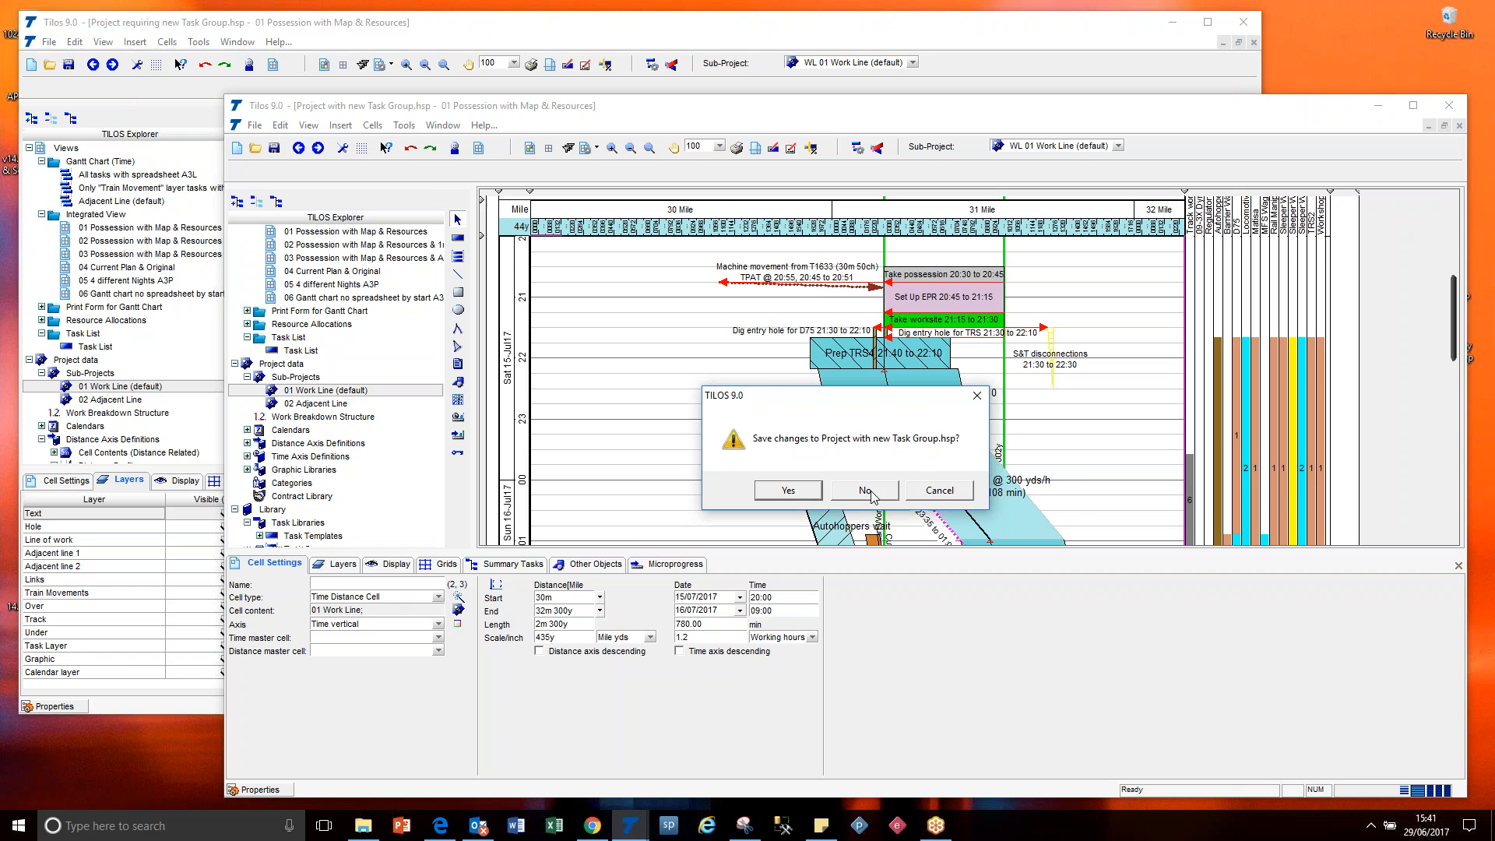
left_click(866, 491)
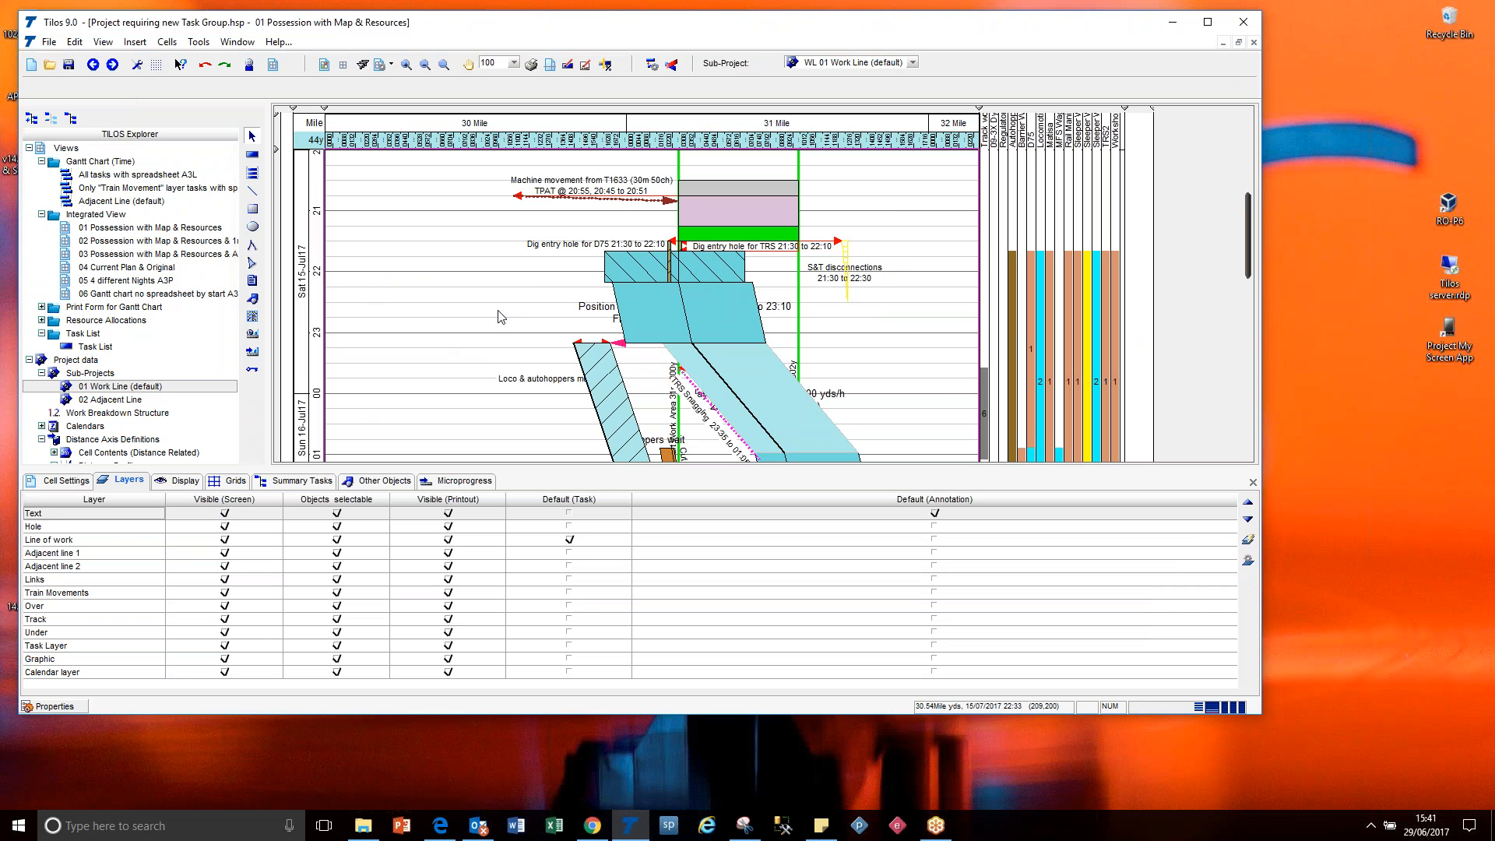
Save all tasks in the diagram as a named task group with the calendar and layer removed, and clear the selection.
left_click(605, 272)
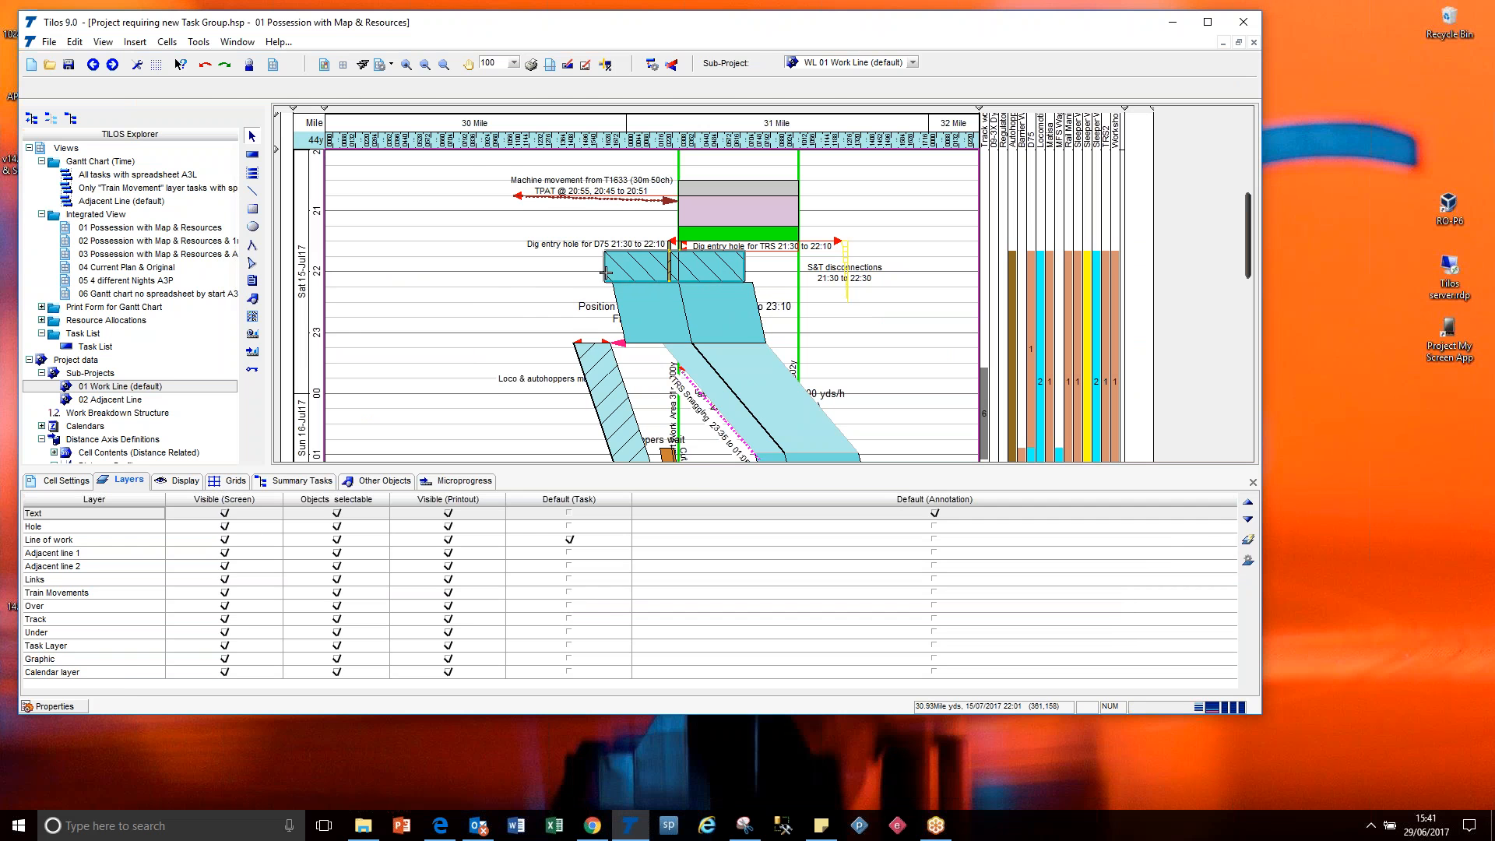
key("ctrl+a")
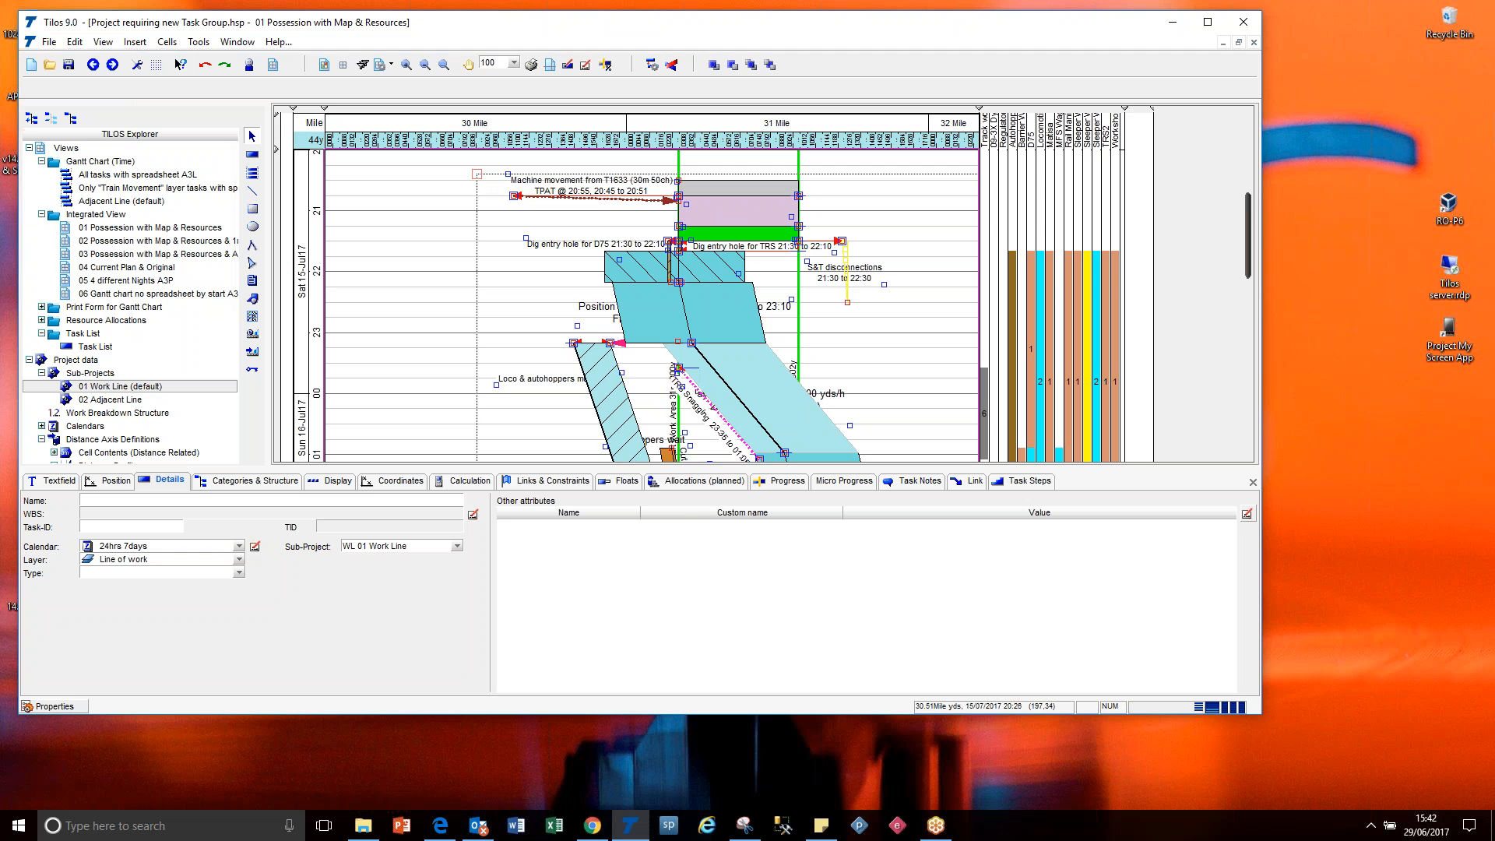
right_click(477, 174)
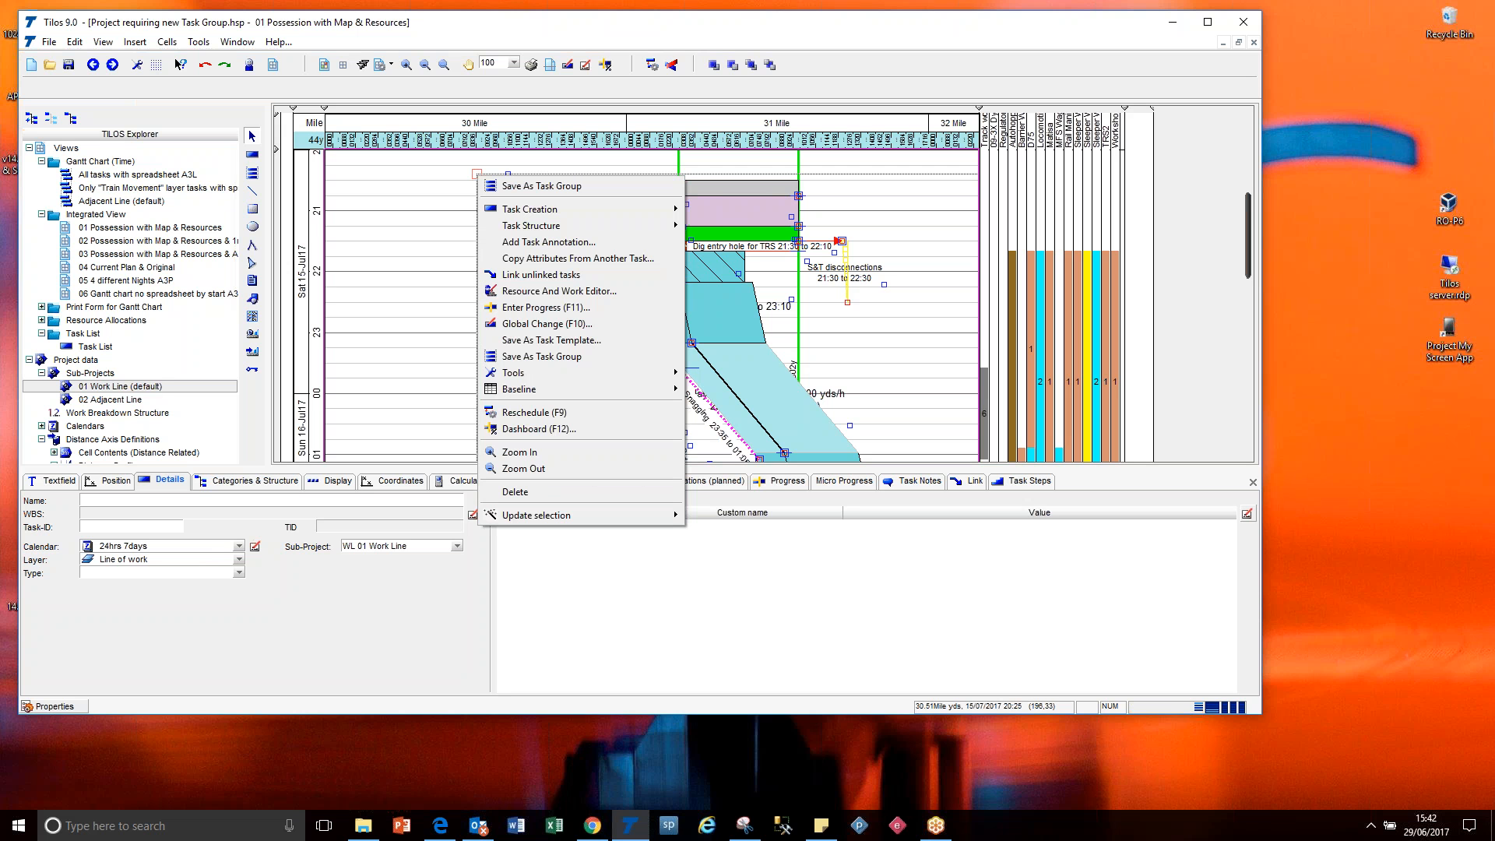
left_click(514, 186)
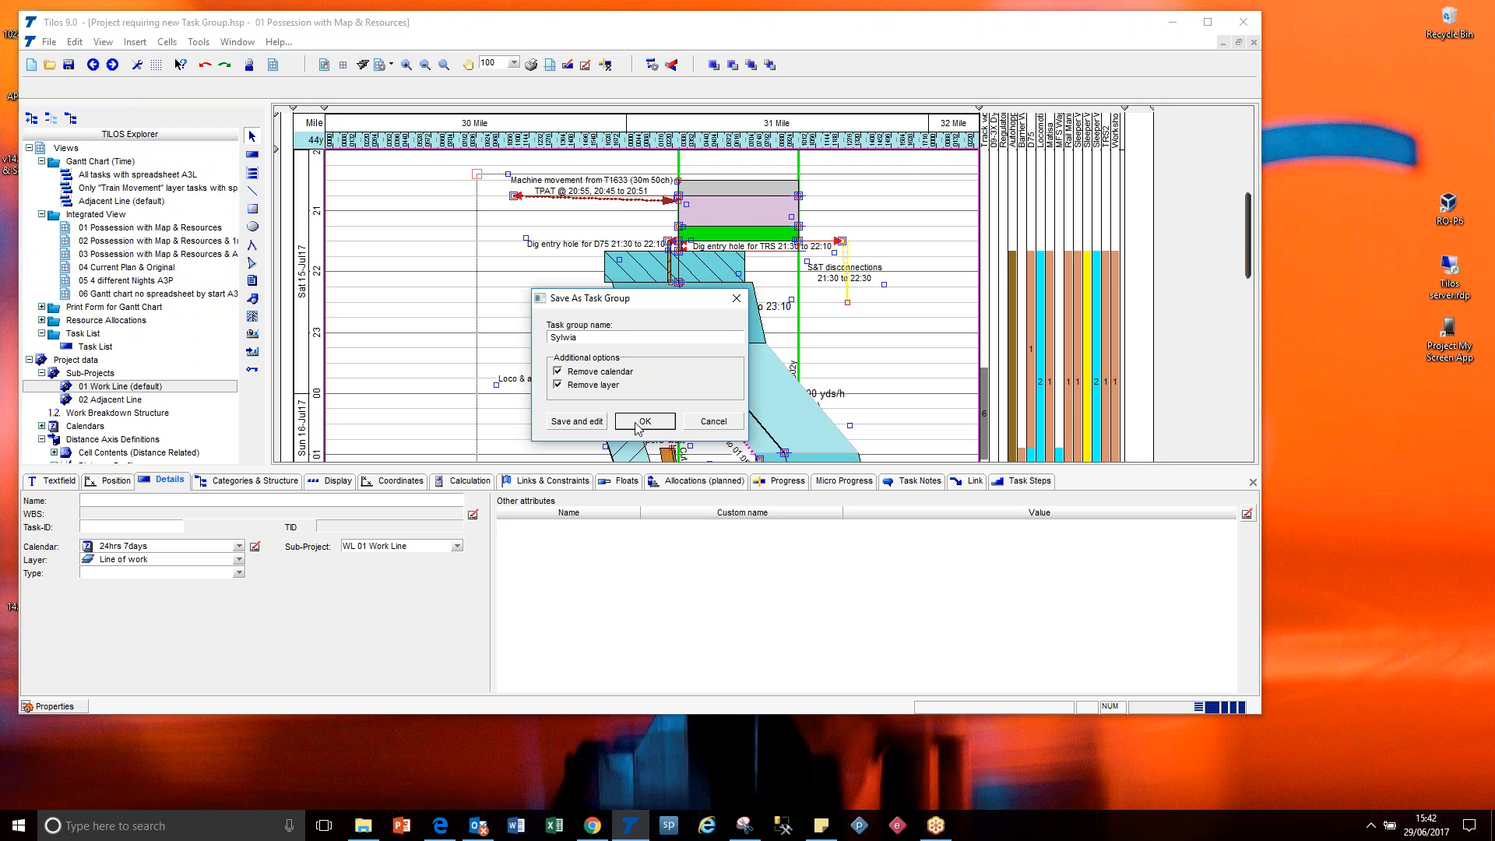
left_click(605, 386)
left_click(601, 374)
left_click(644, 421)
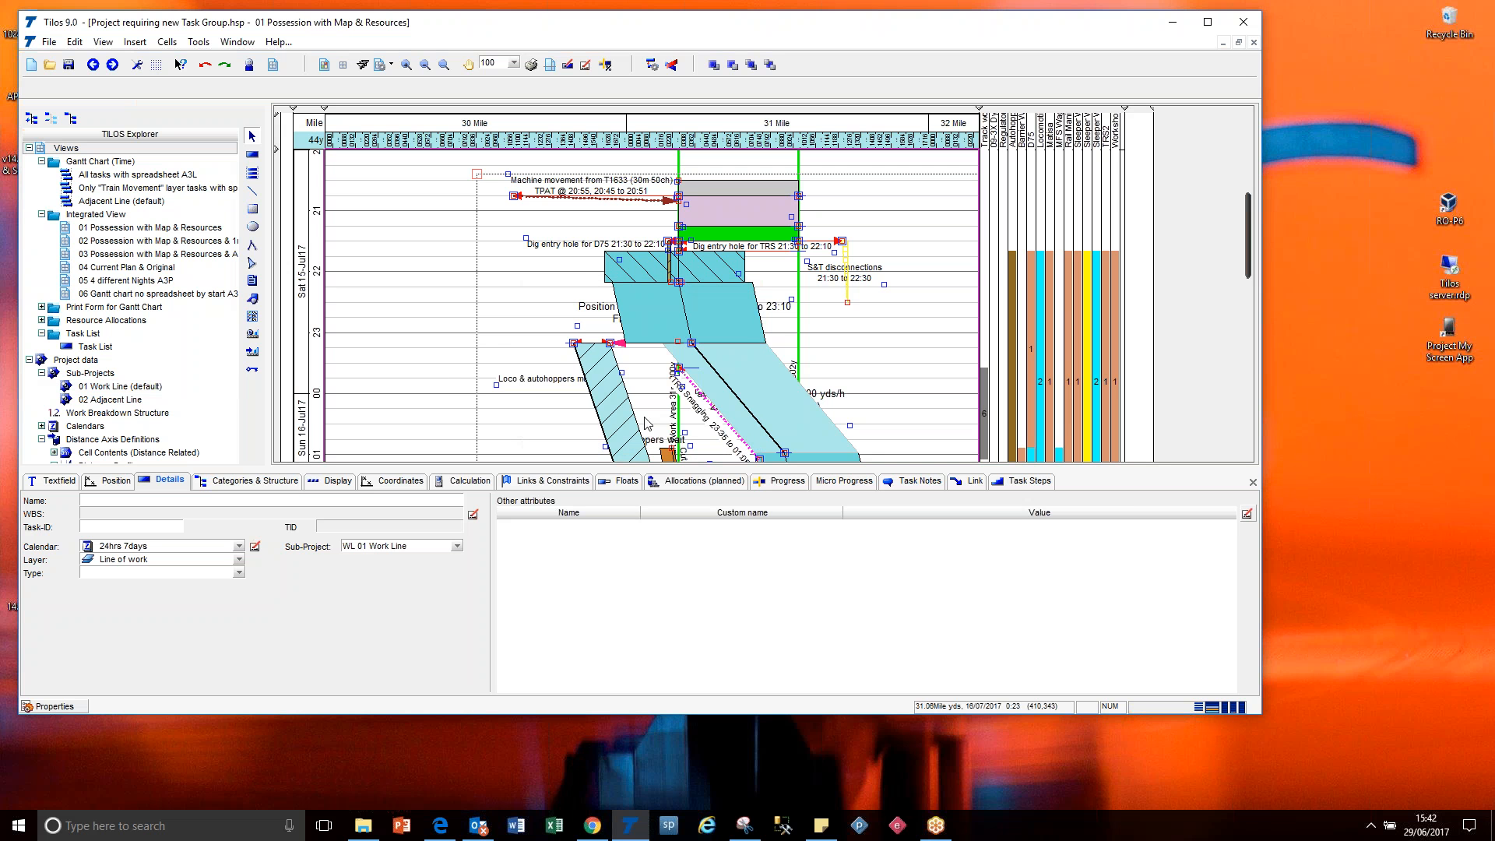
left_click(446, 389)
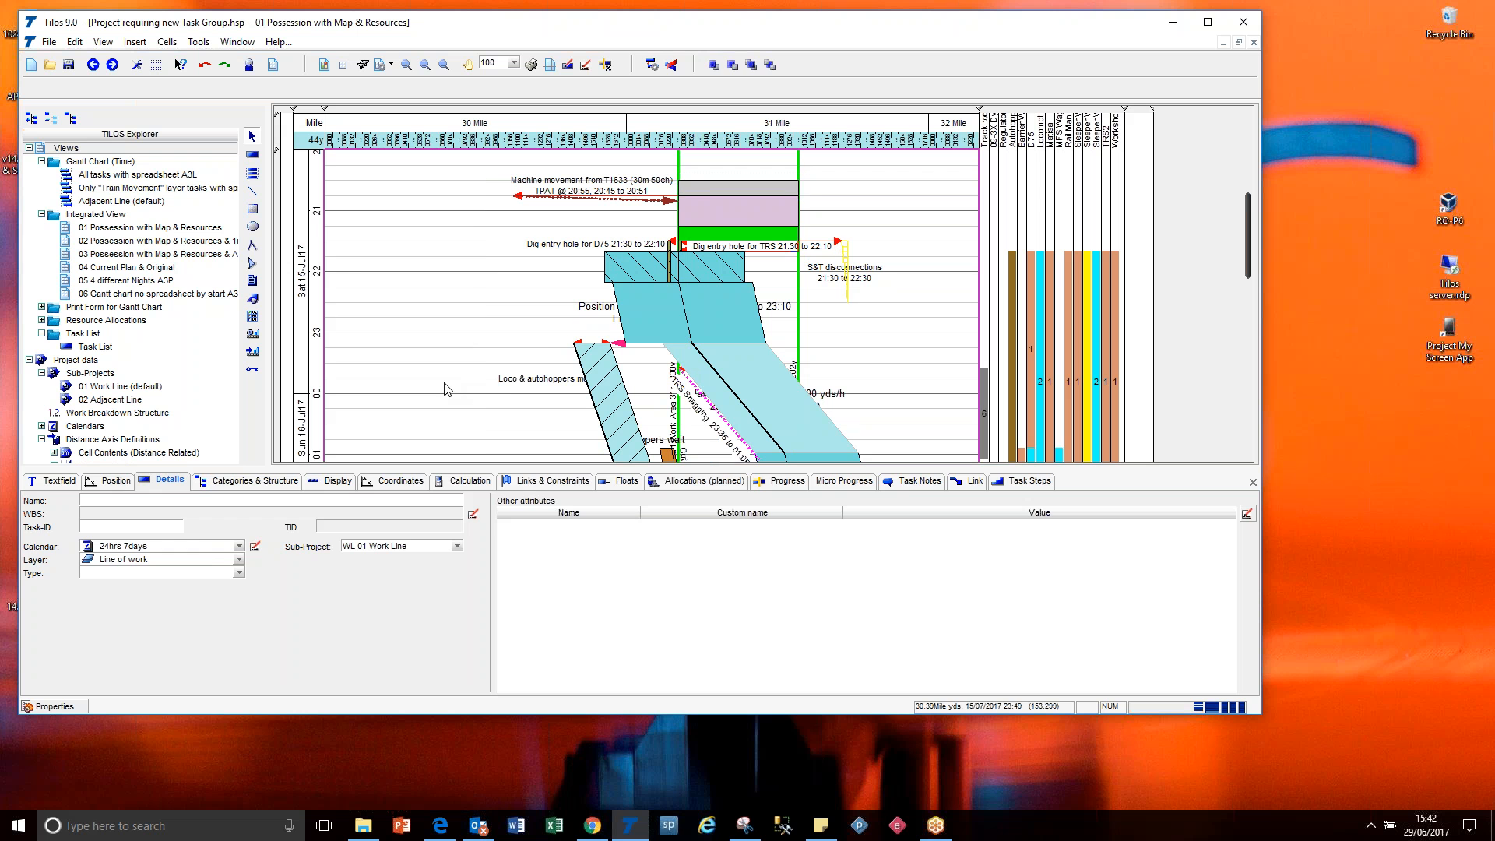
Expand the library's task groups and open the newly saved task group in a time distance diagram.
left_click_drag(234, 189, 234, 332)
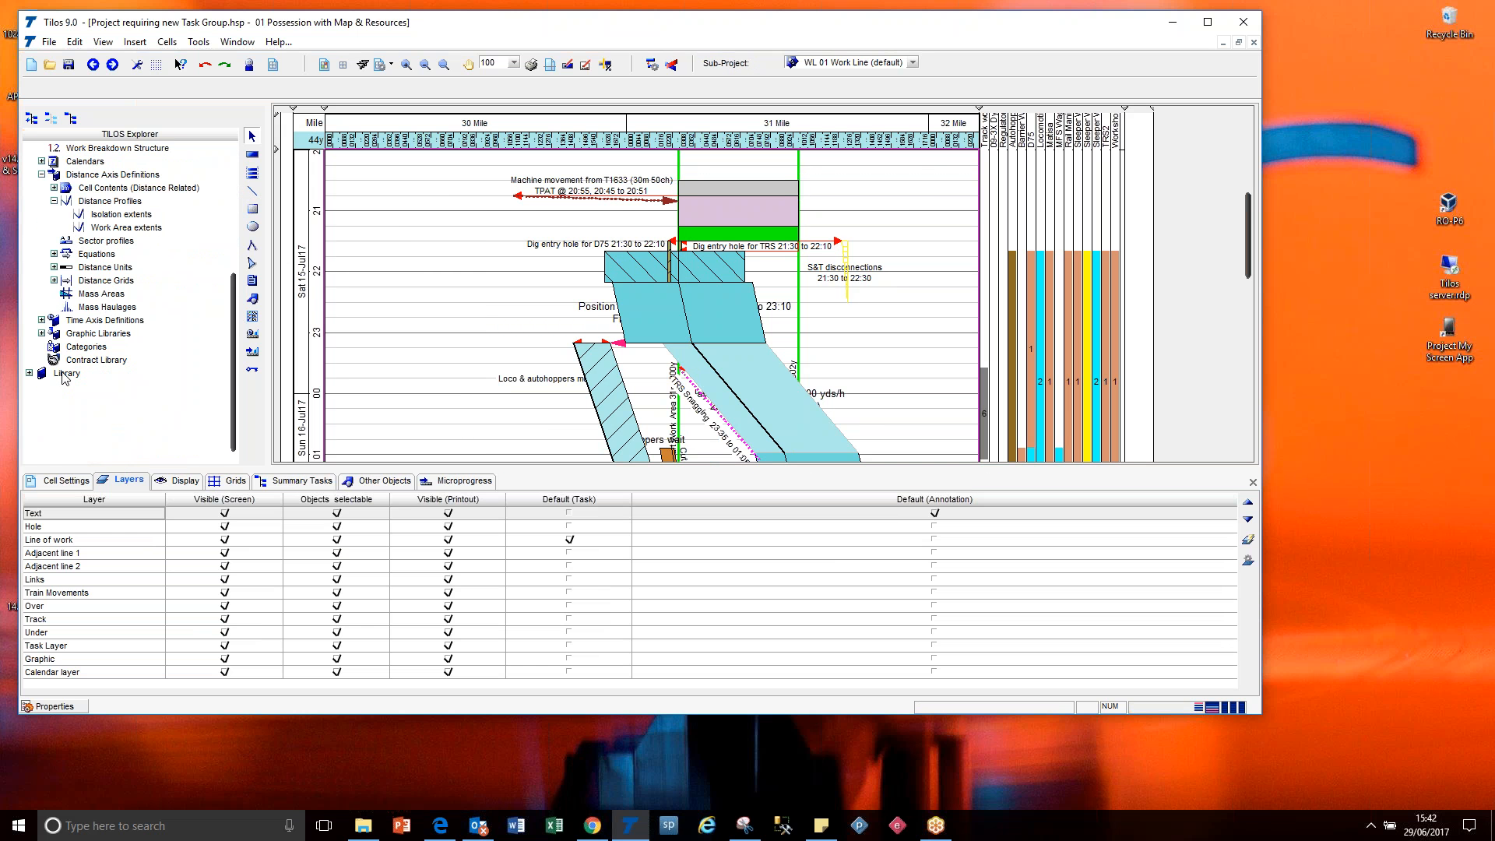
left_click(29, 373)
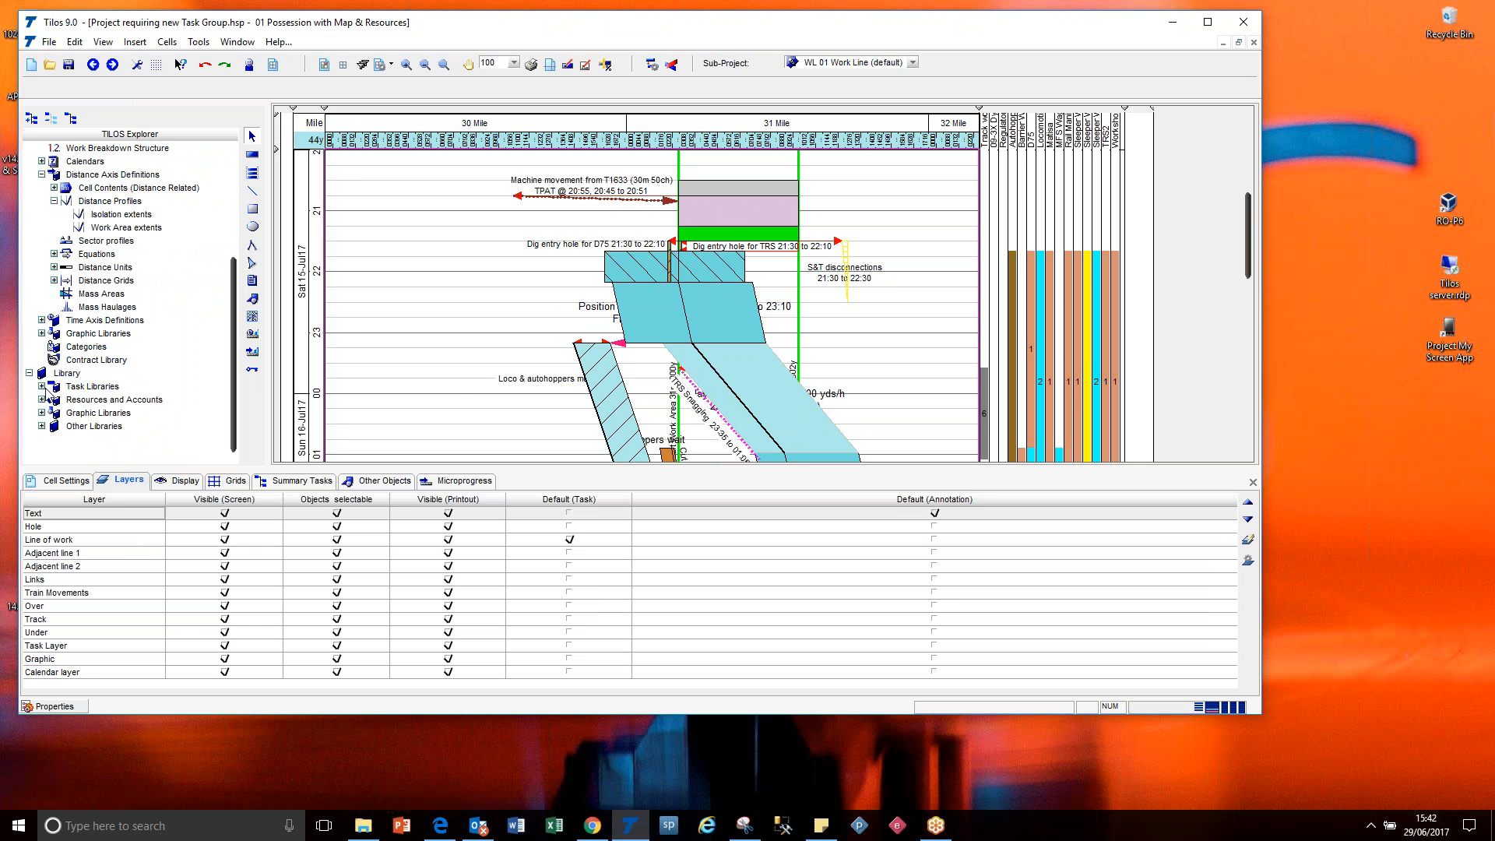
left_click(41, 386)
left_click(53, 412)
left_click_drag(236, 330, 230, 420)
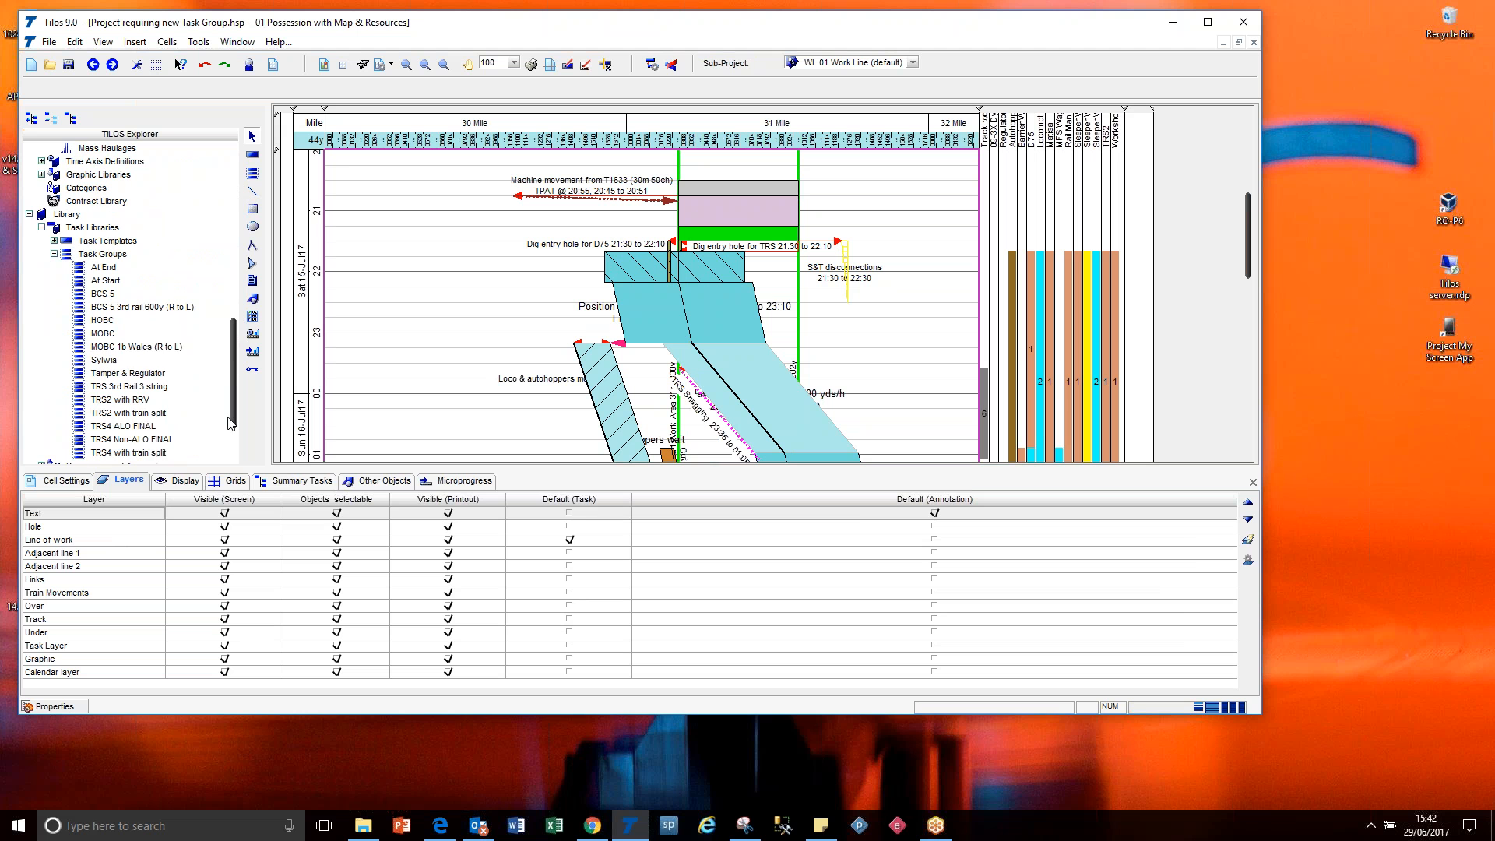
right_click(115, 362)
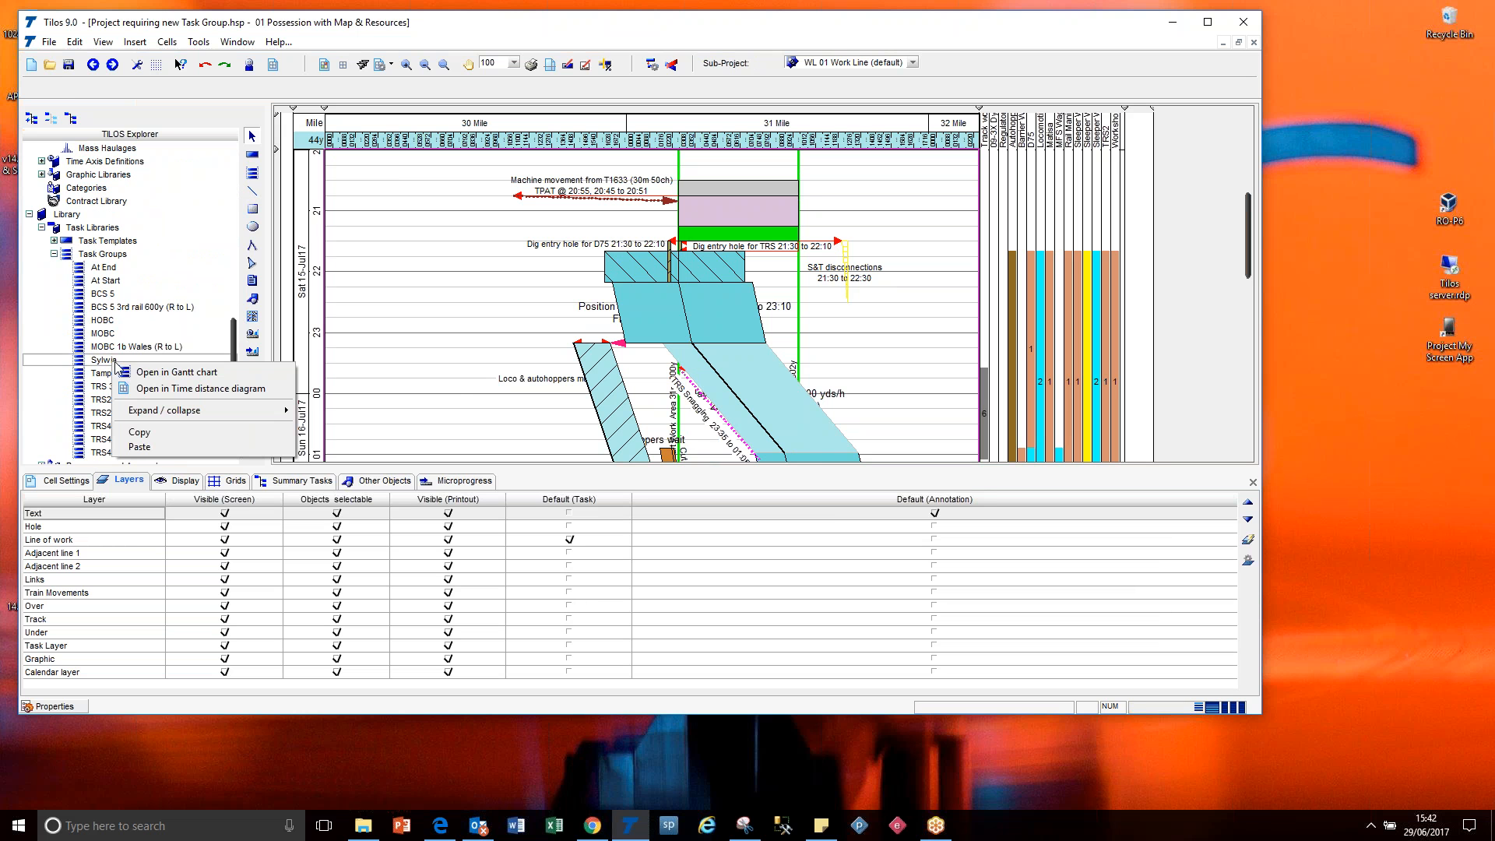
left_click(169, 389)
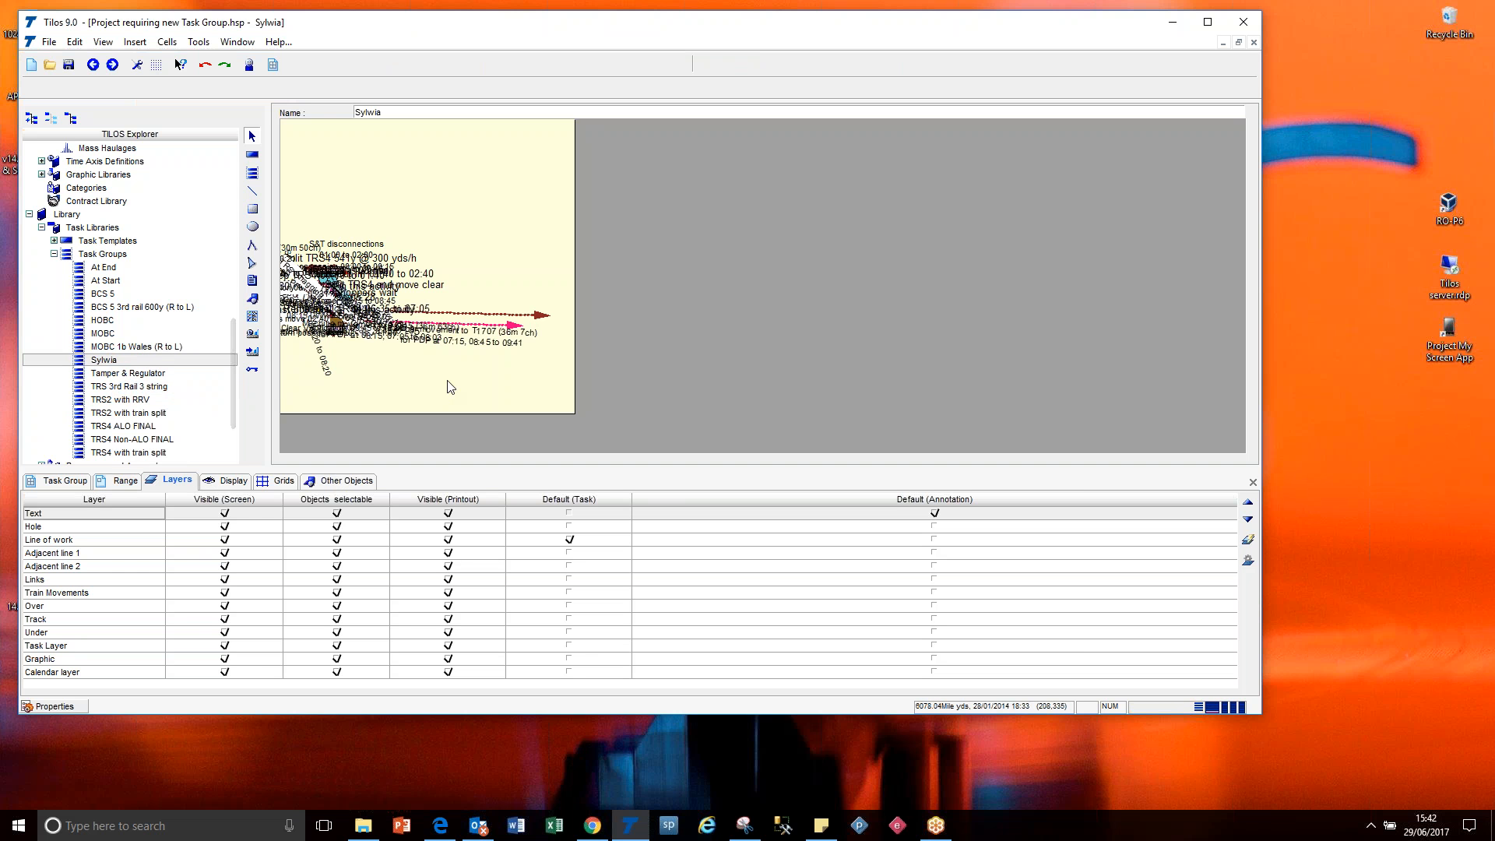
Show the task group's view range and check the library's task group dates and axis in the project options, leaving them unchanged.
left_click(125, 482)
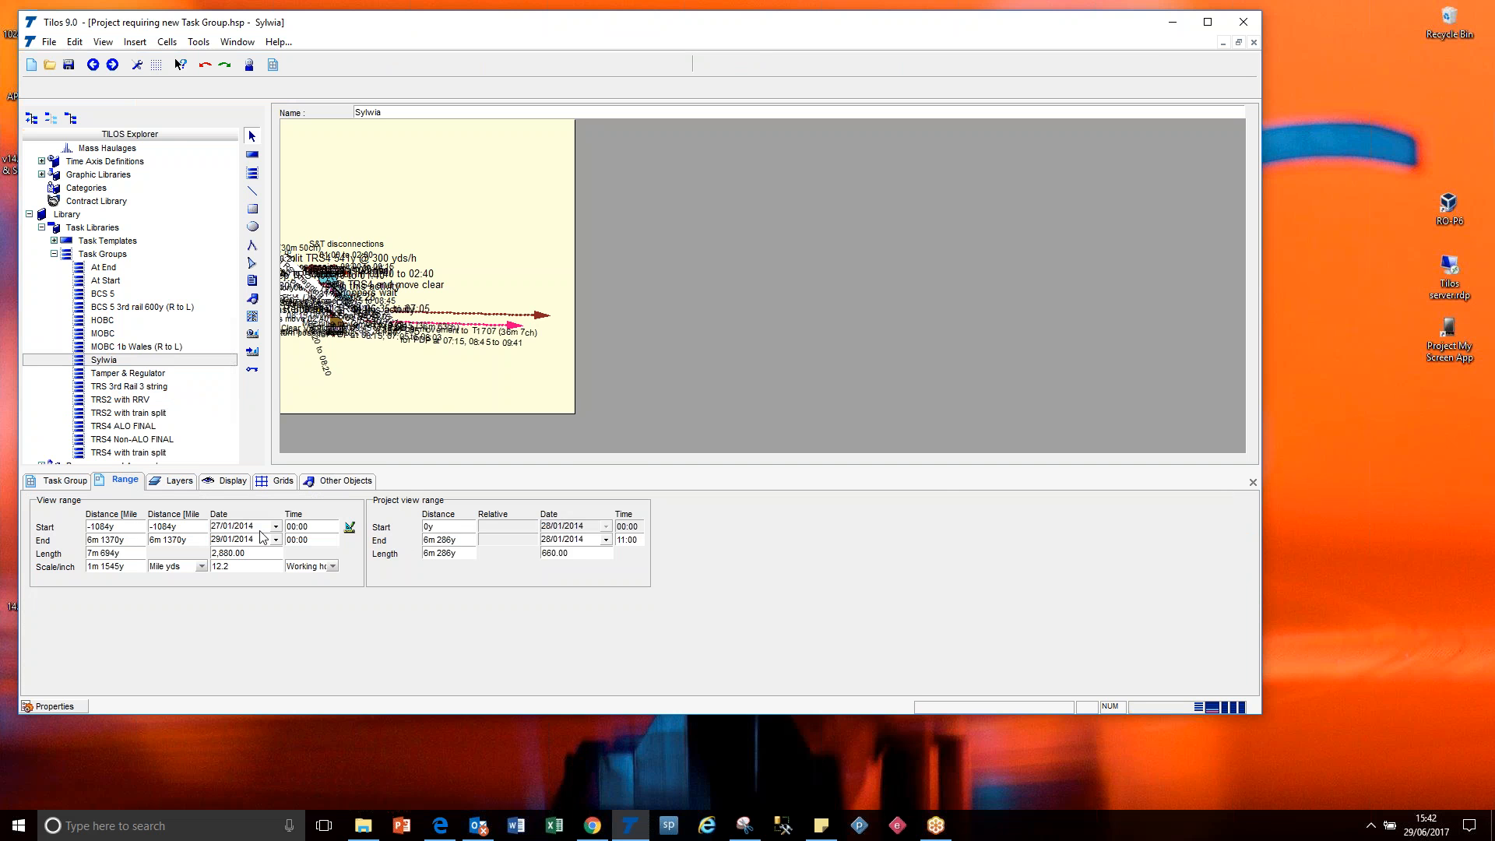
left_click(233, 539)
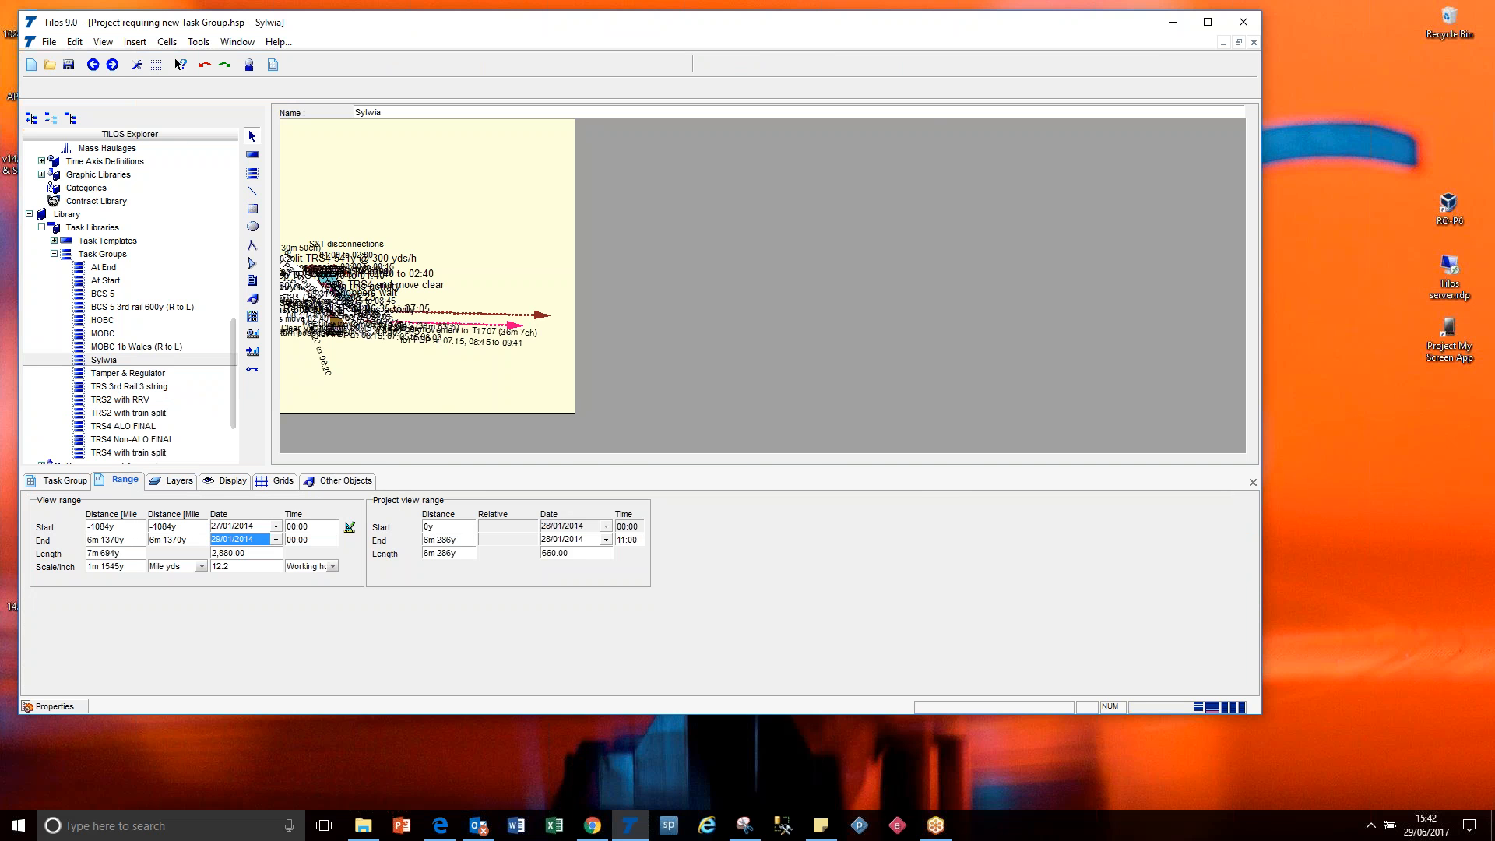
left_click(137, 65)
left_click(499, 166)
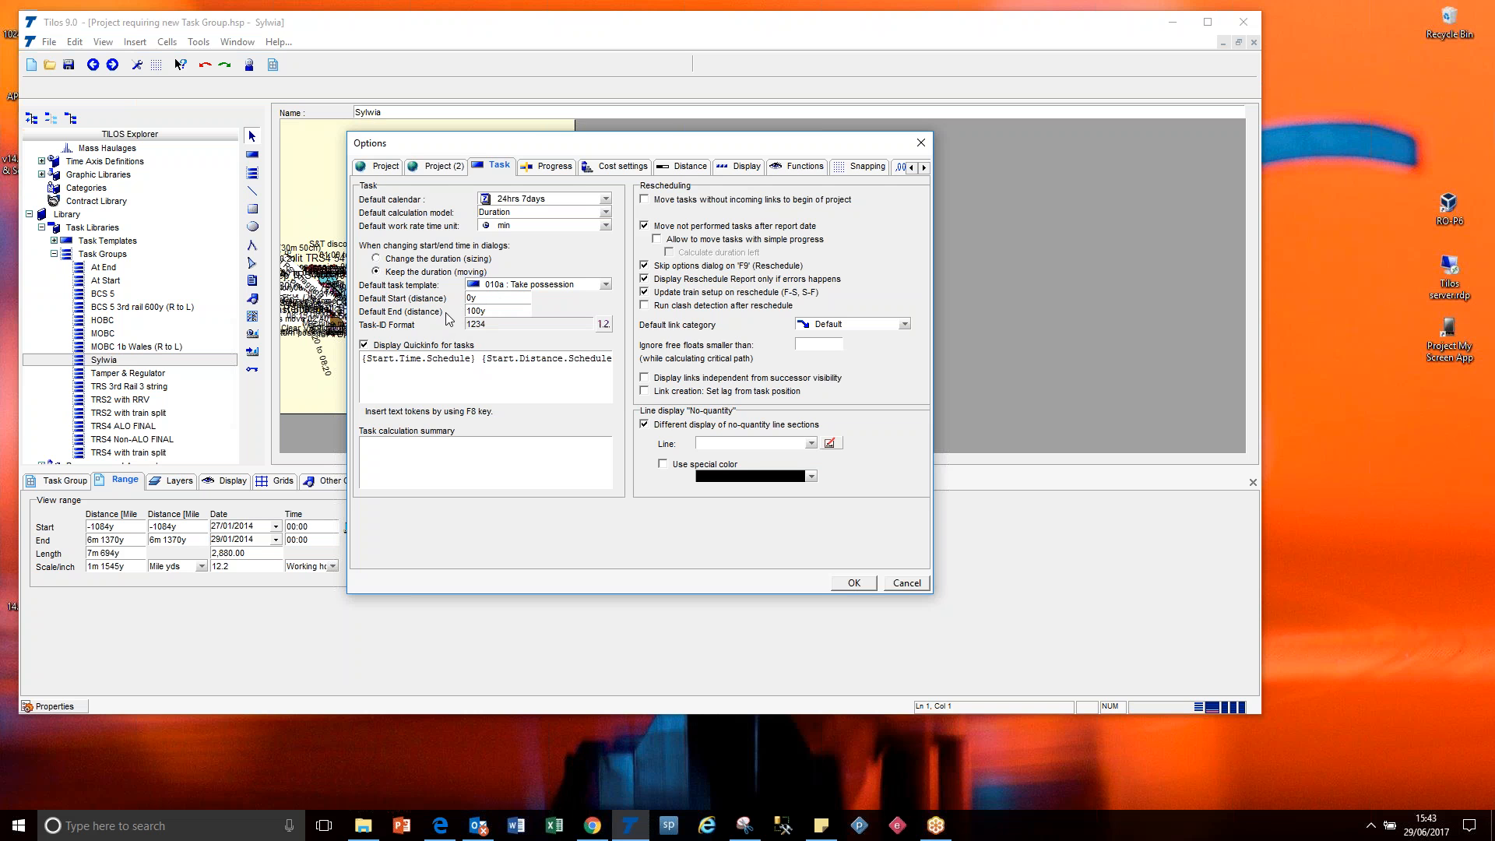
left_click(446, 166)
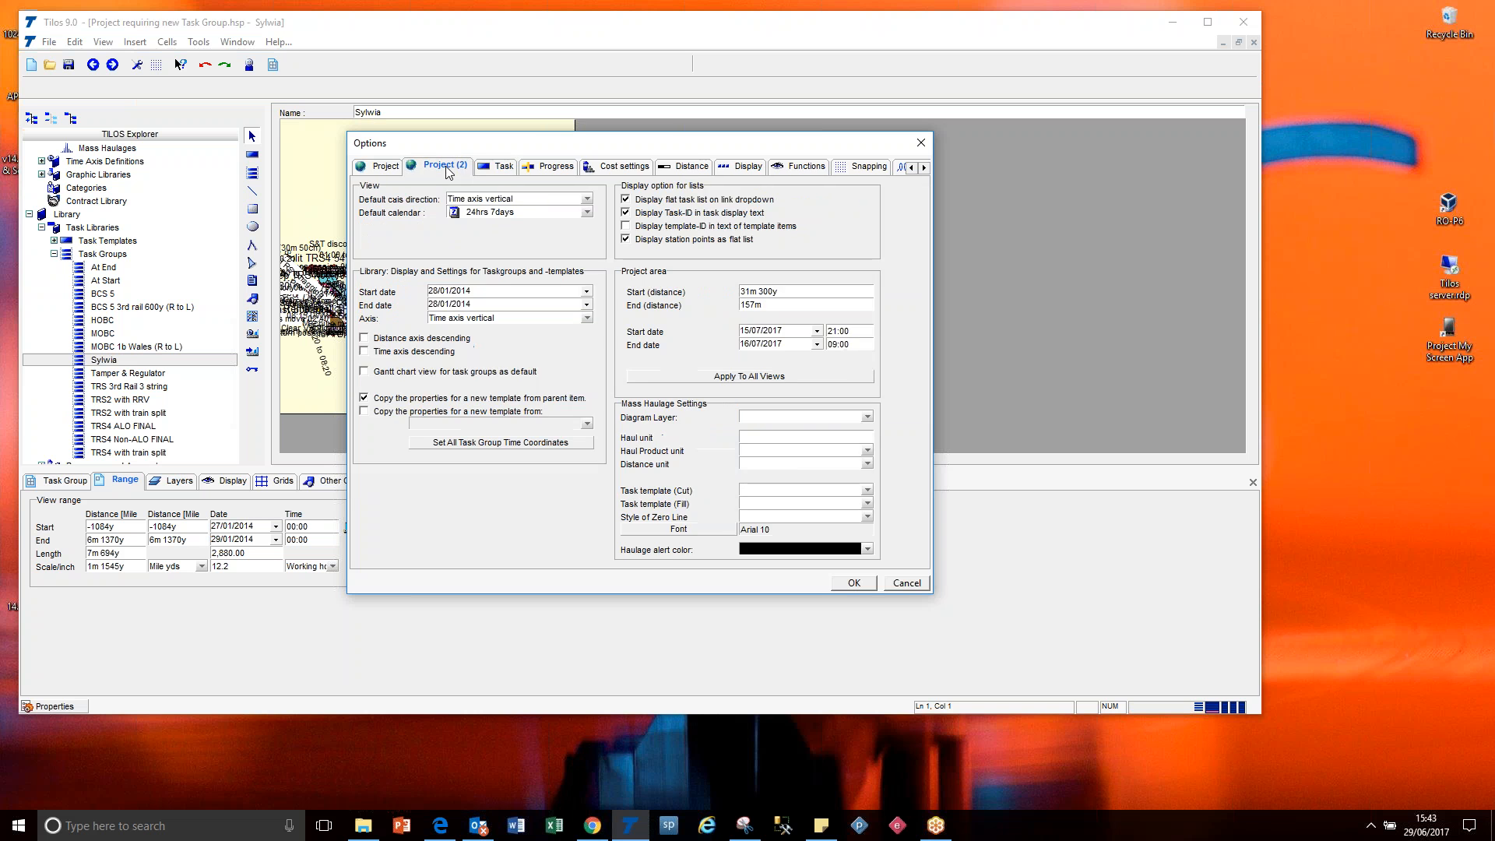
left_click(450, 292)
left_click(451, 302)
left_click(454, 294)
left_click(473, 304)
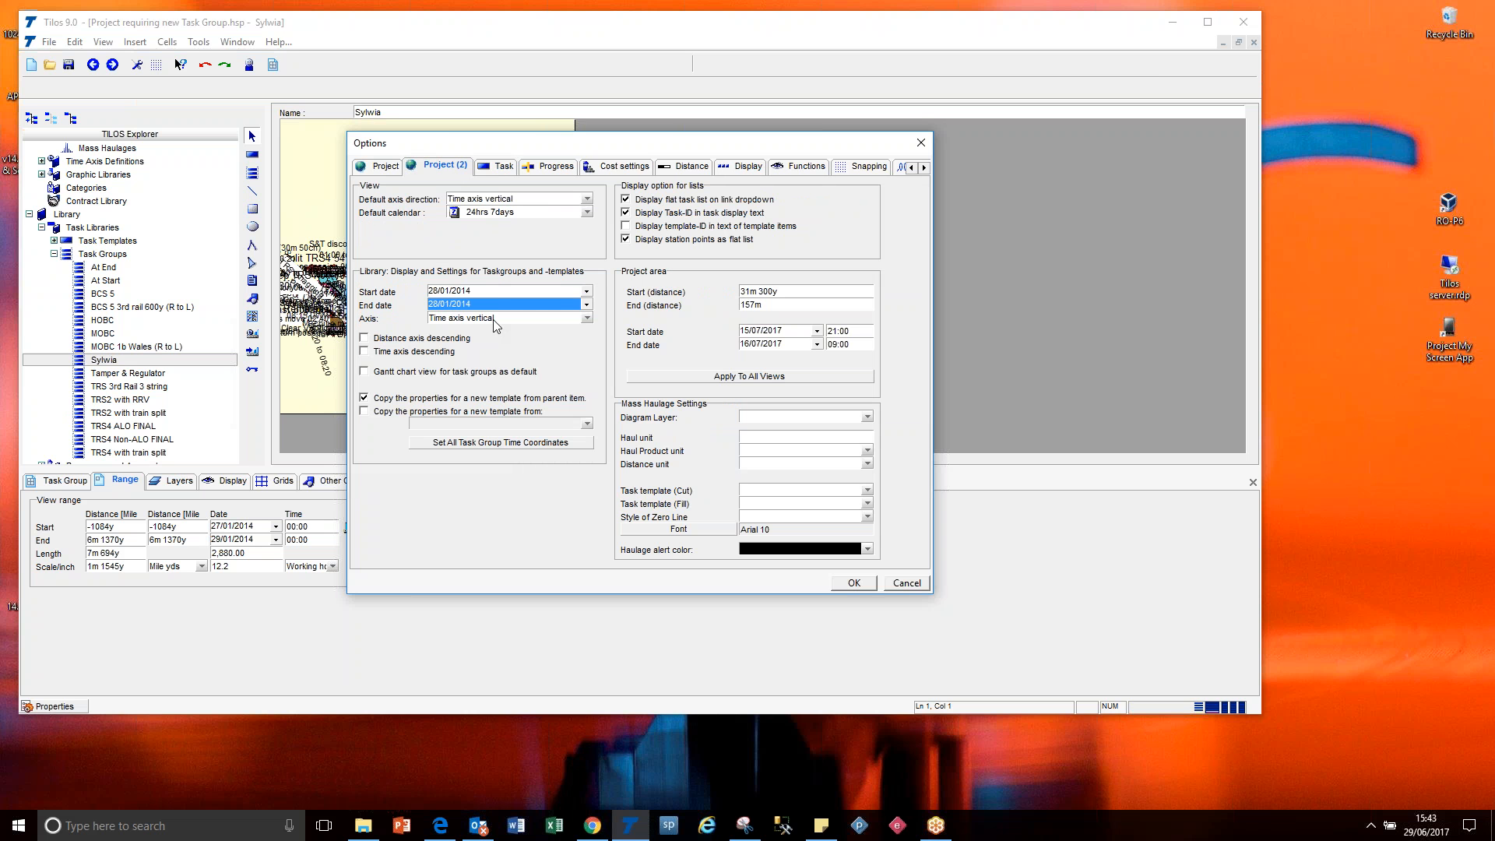
left_click(495, 319)
left_click(495, 321)
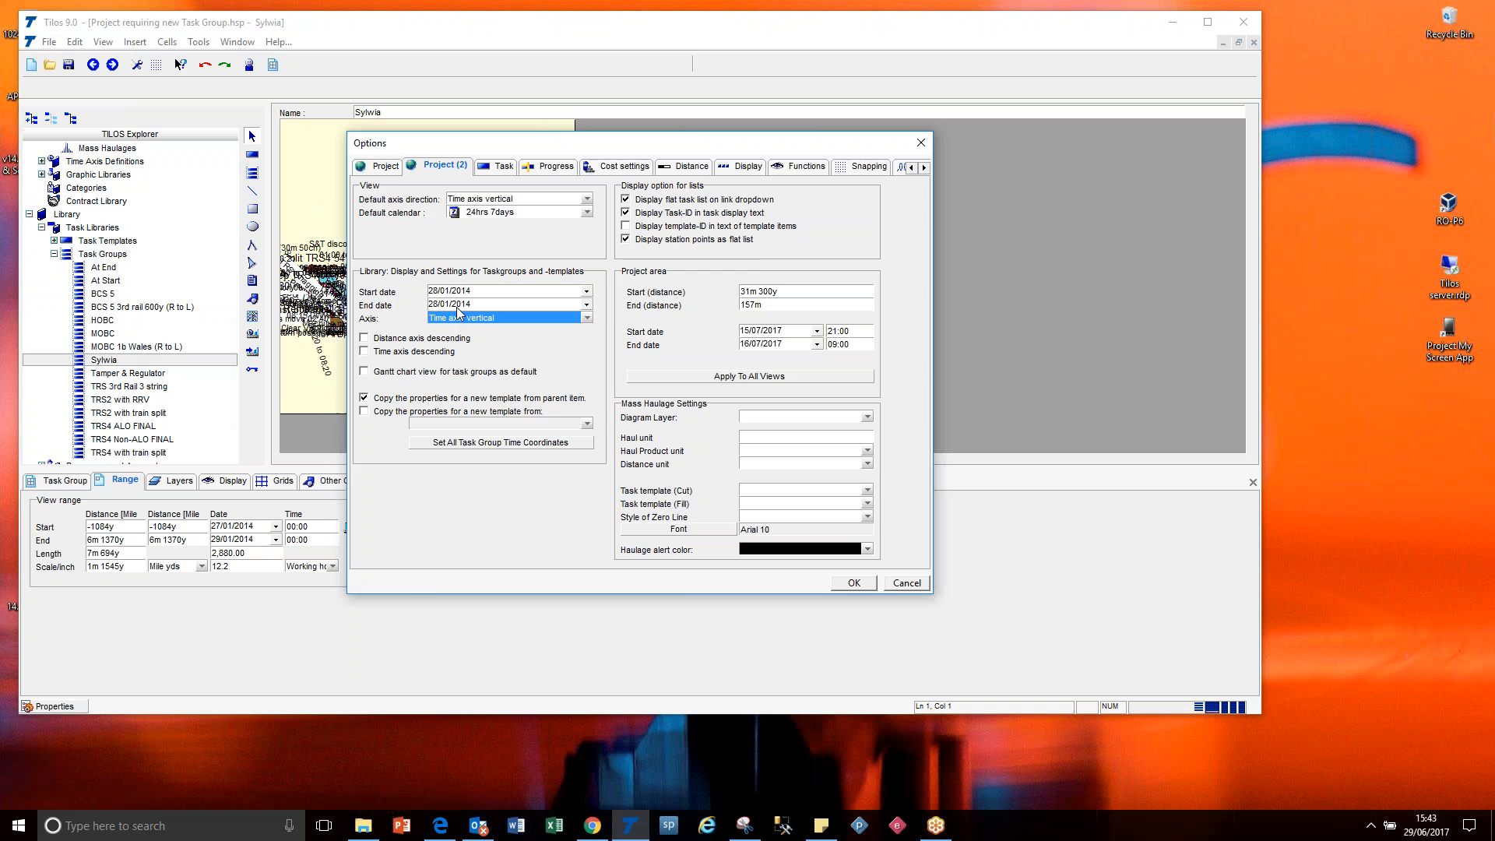
left_click(909, 583)
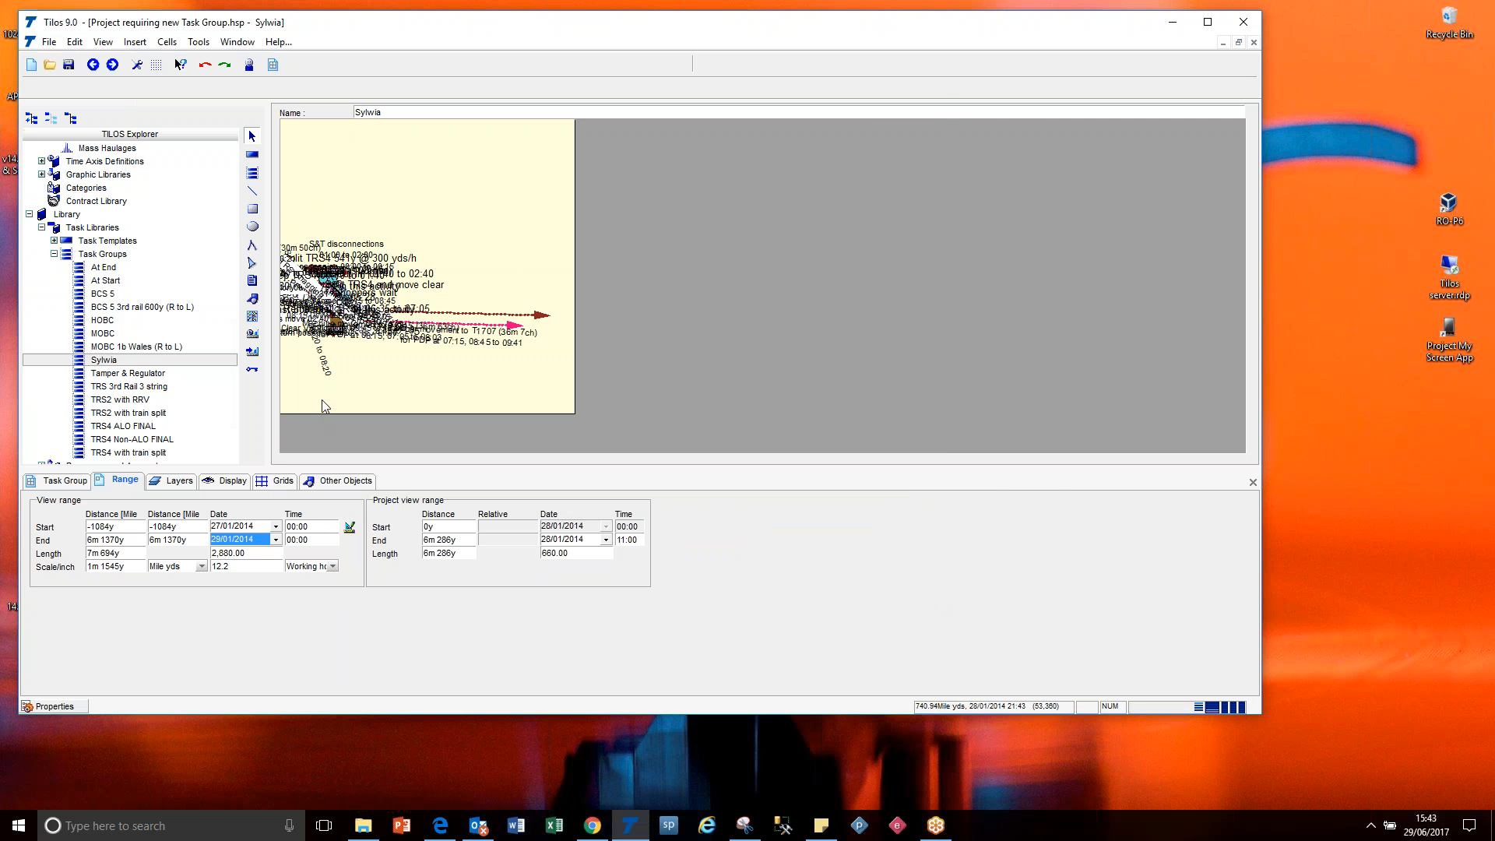
Set the task group's view range to start at distance 0y and end at 1m 1500y.
left_click(119, 527)
left_click(116, 541)
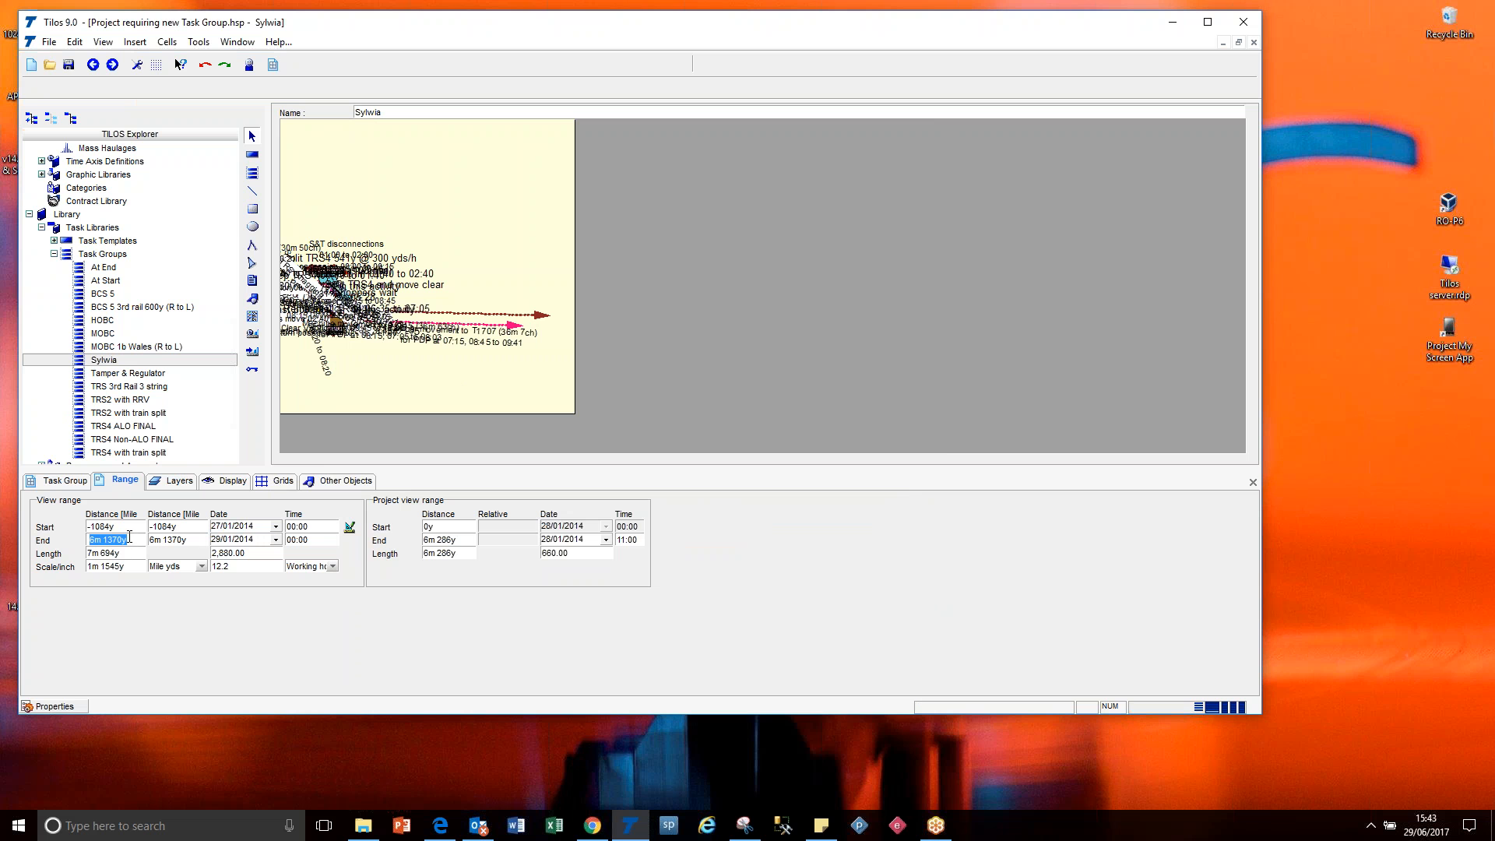
left_click(117, 527)
left_click_drag(111, 529, 76, 535)
type("0y")
key("Return")
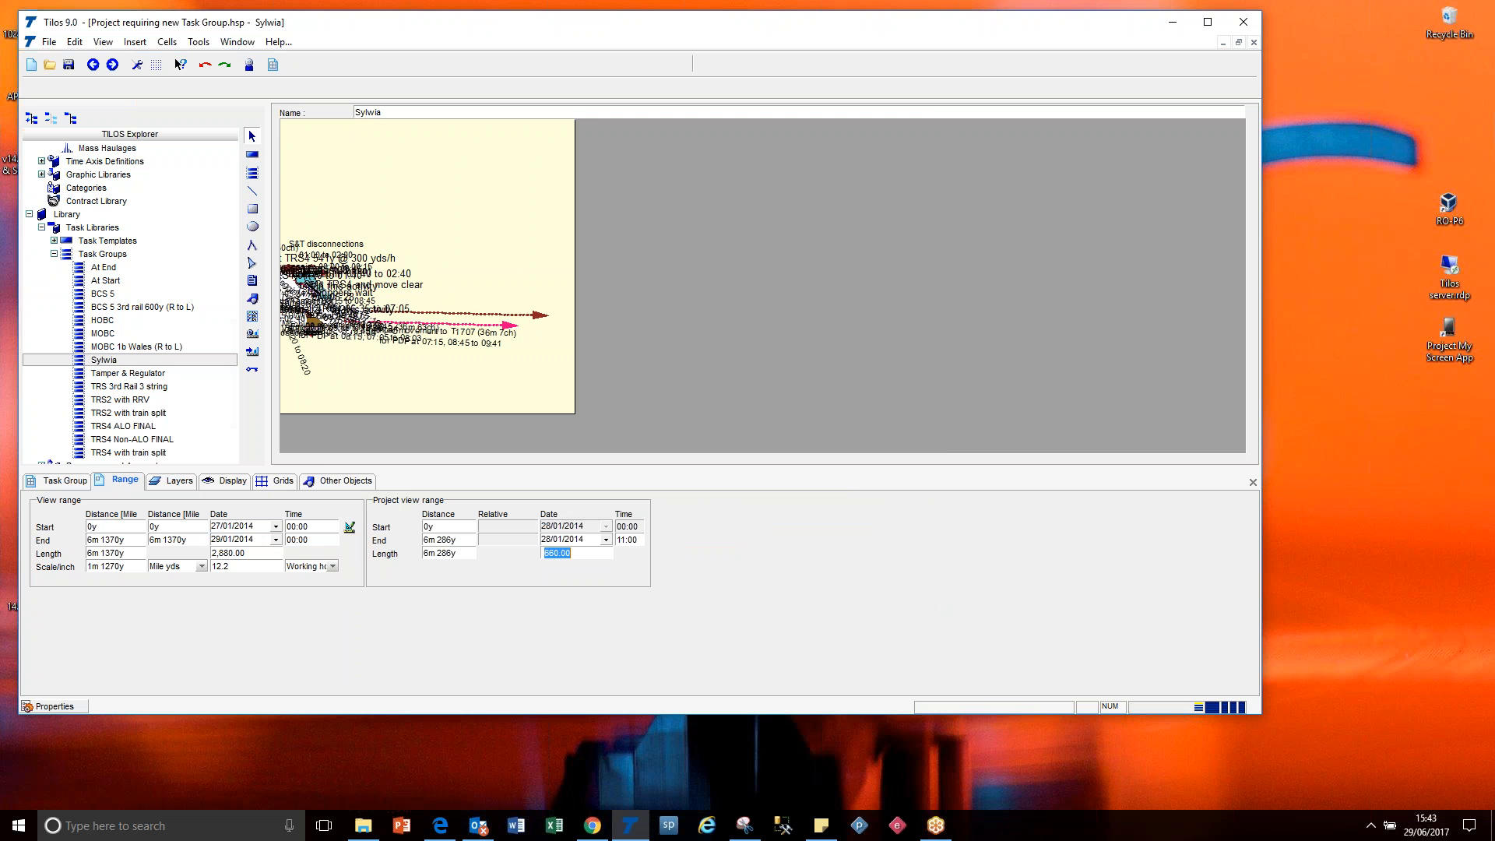
left_click(122, 543)
type("1m 1500")
key("Return")
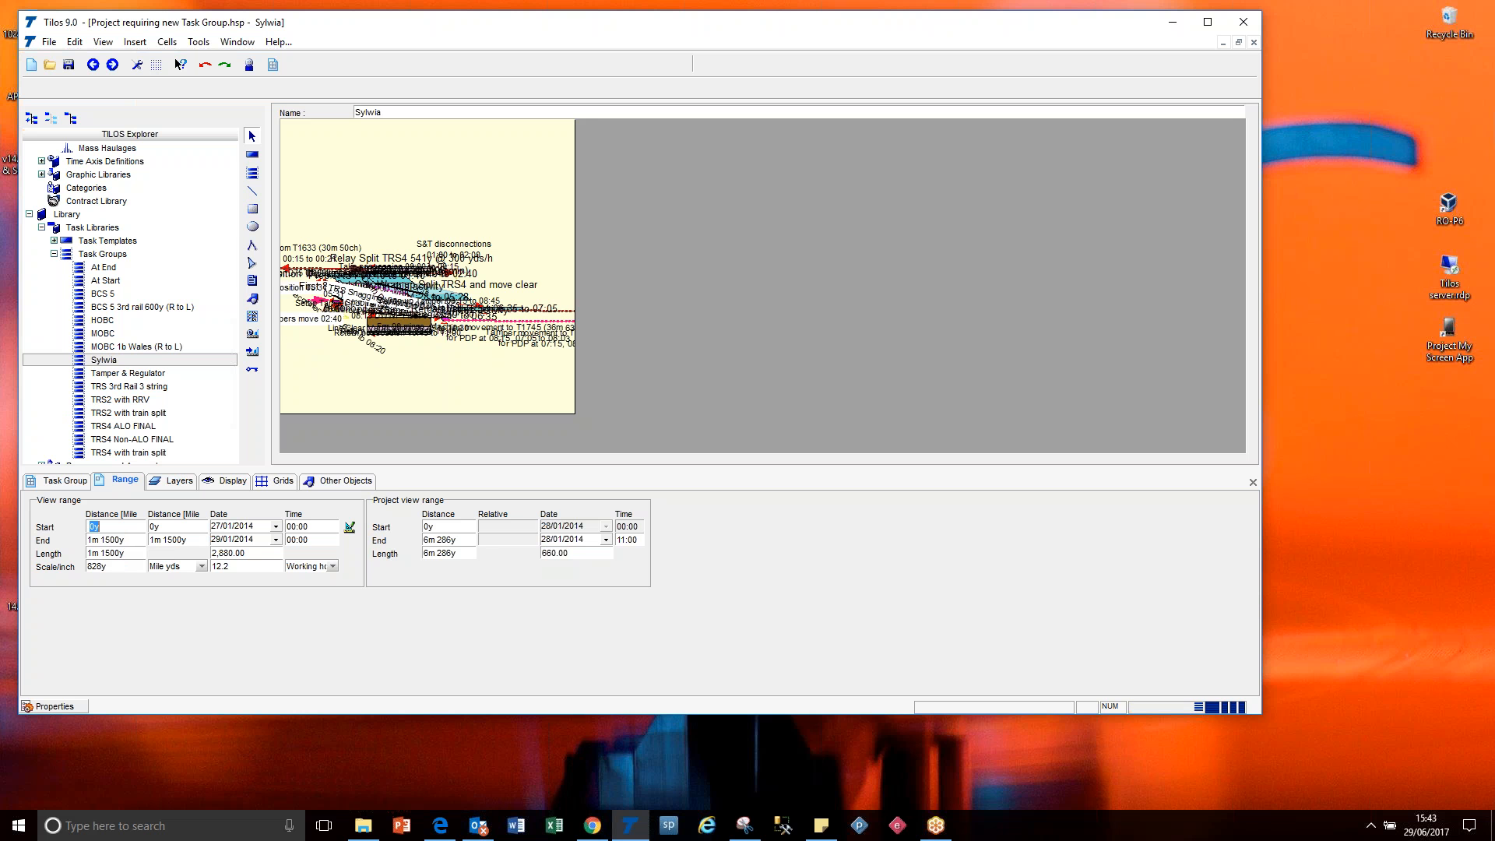
Set the view range's start time to 23:00 and its end to 28/01/2014 at 12:00.
left_click(294, 527)
type("23")
left_click(253, 545)
left_click(276, 539)
left_click(156, 499)
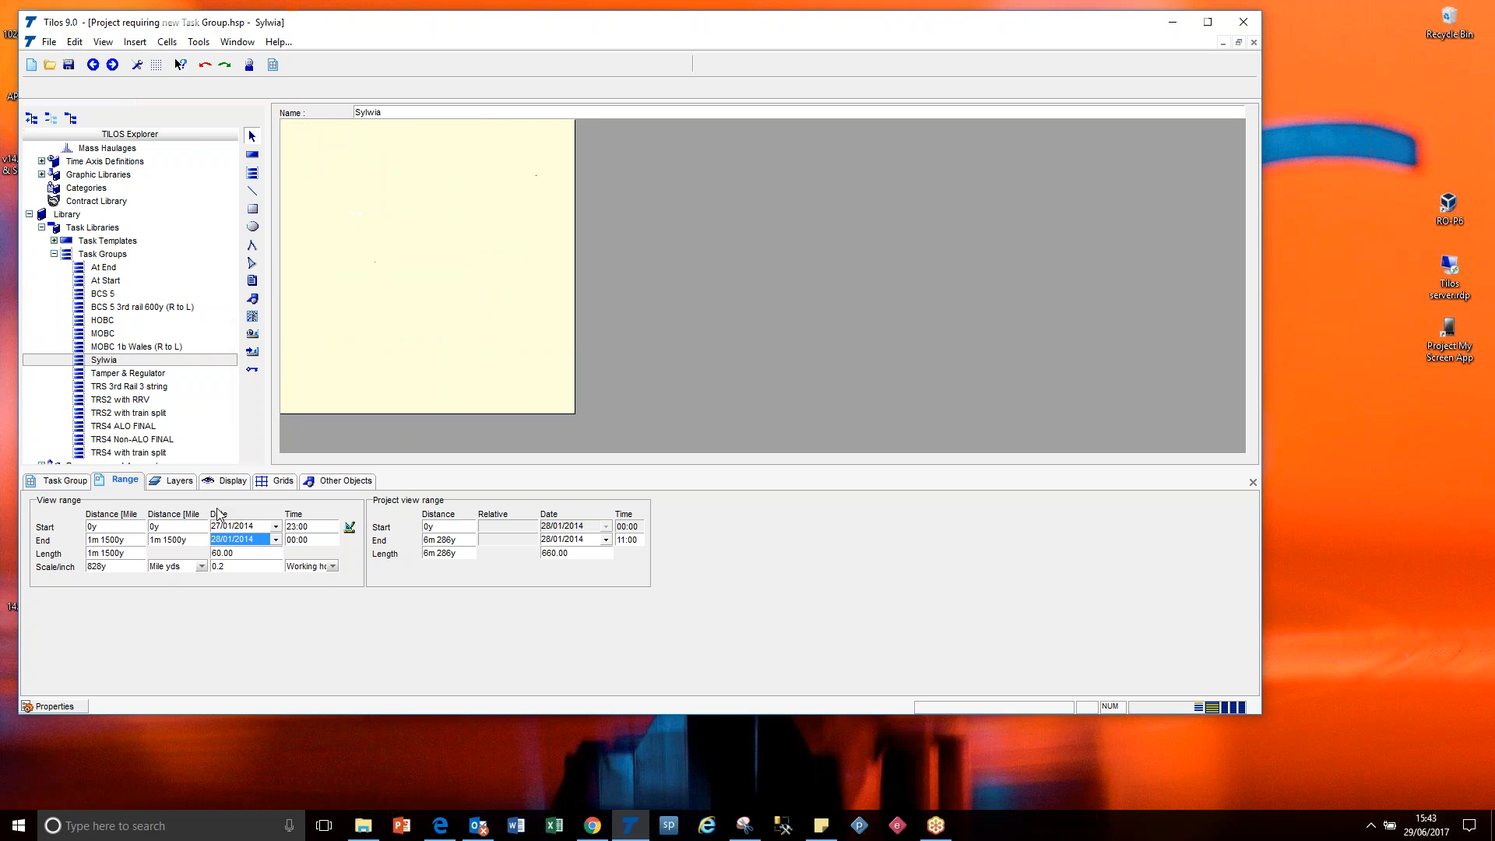
left_click(299, 541)
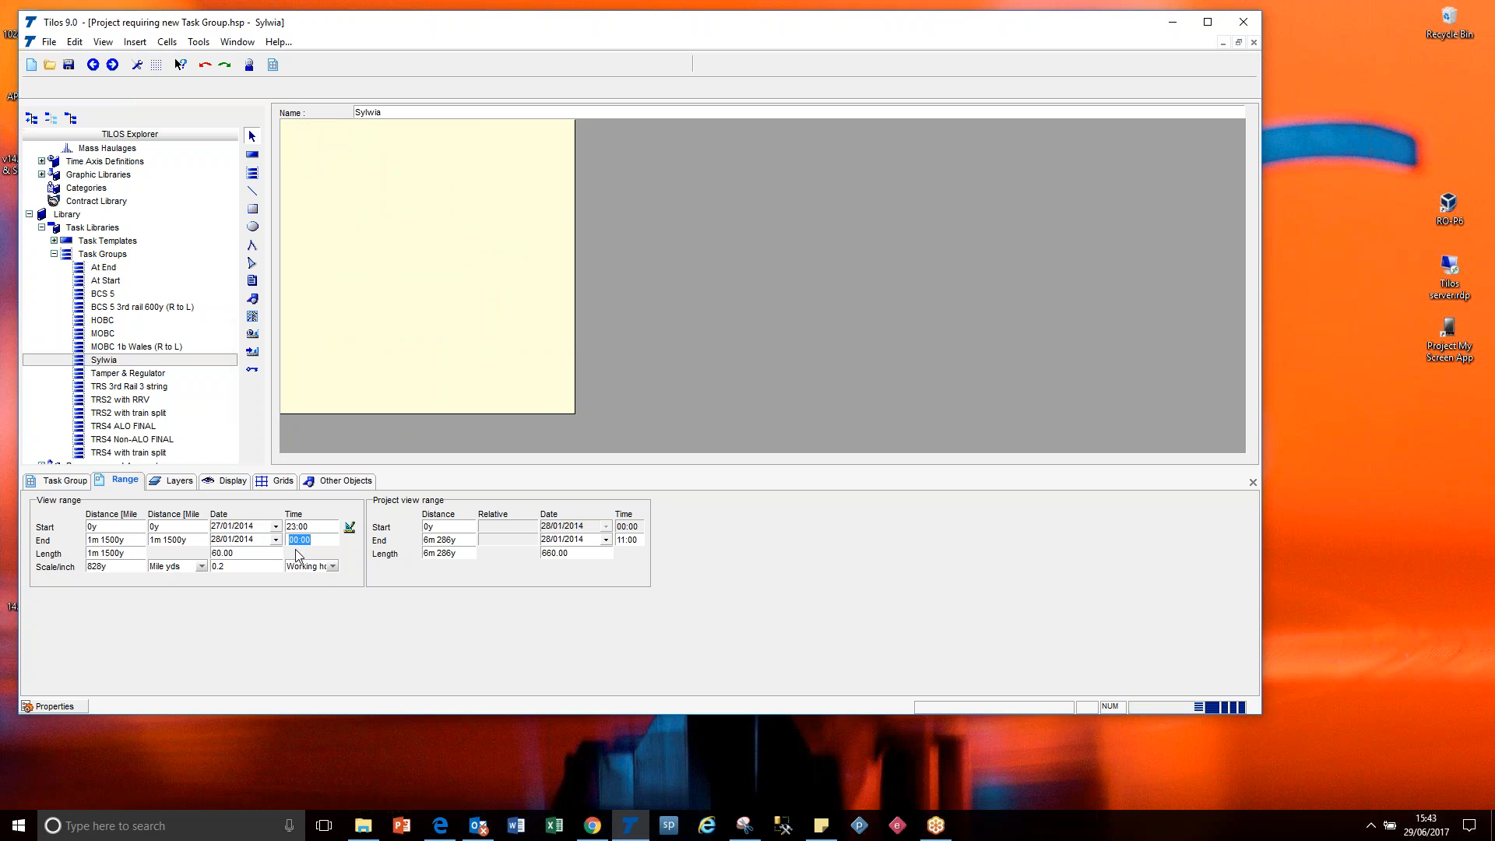
left_click_drag(299, 541, 286, 541)
type("12")
key("Tab")
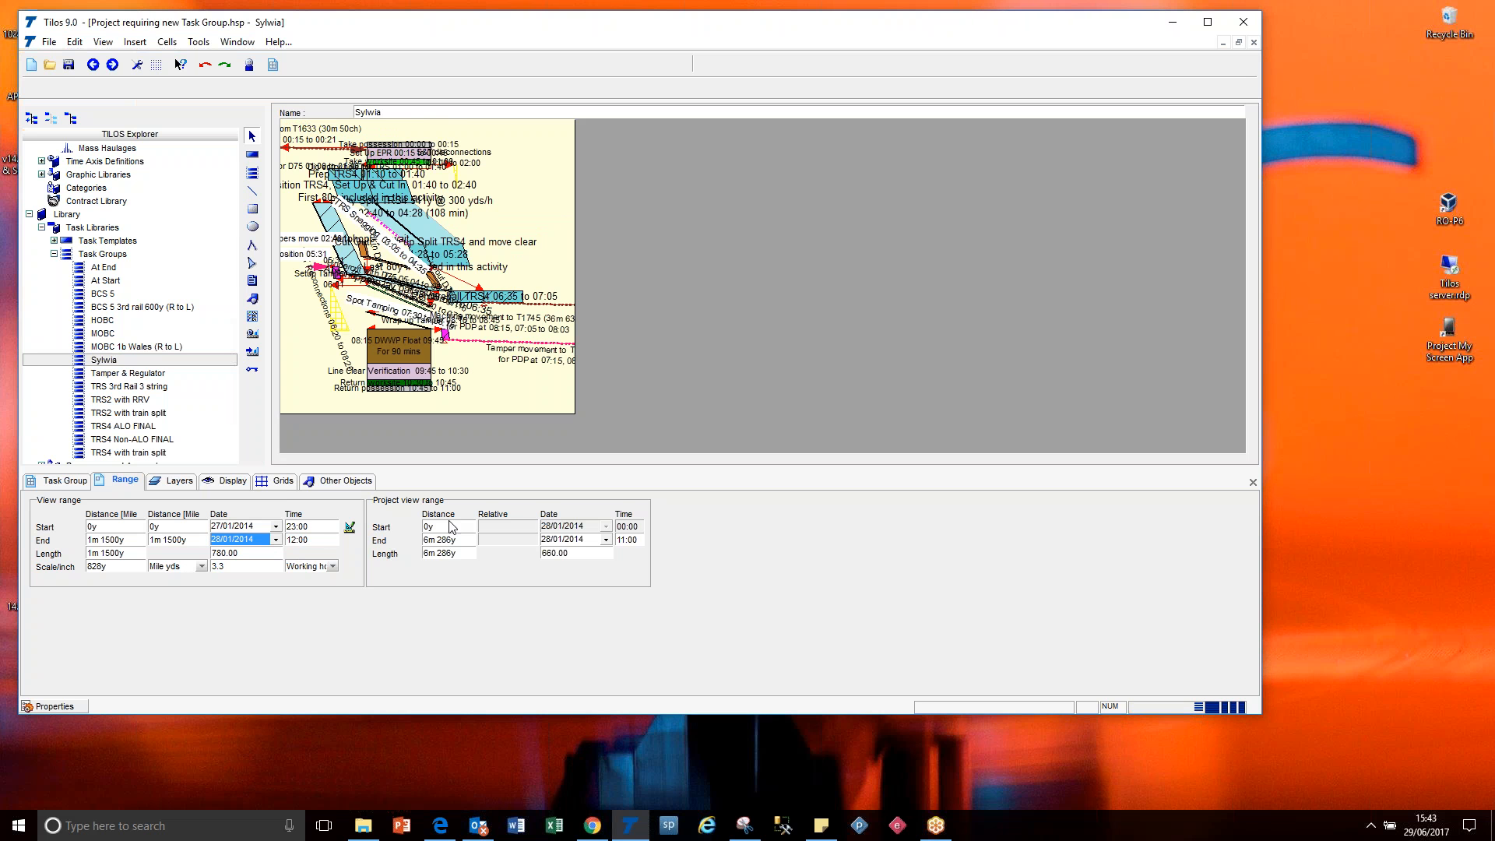
Set the view's scale per inch to 2.0 working hours for time and 448y for distance.
left_click(262, 566)
type("2.")
key("Return")
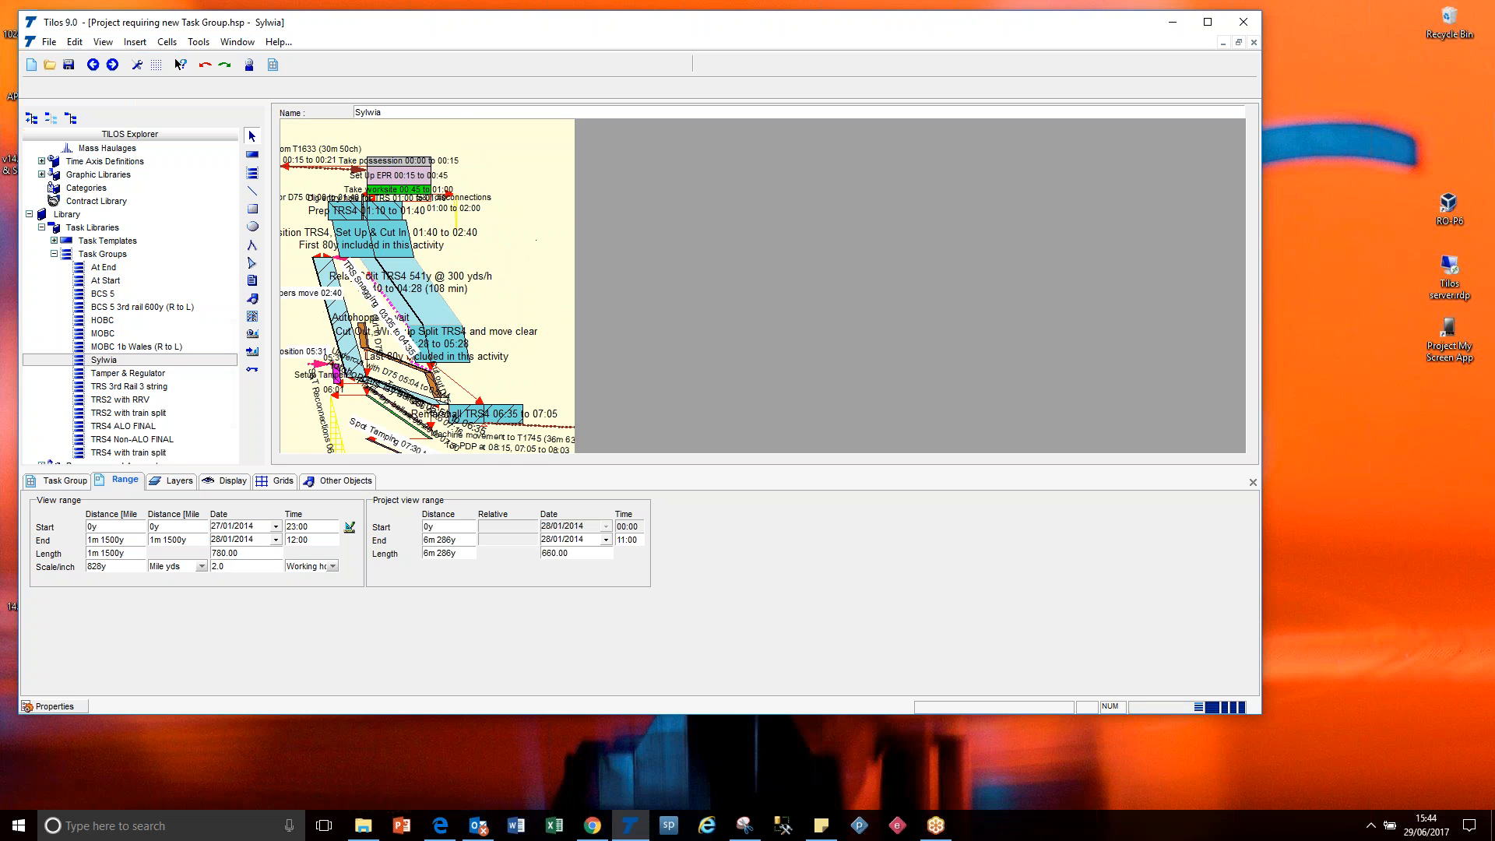
double_click(126, 566)
type("449")
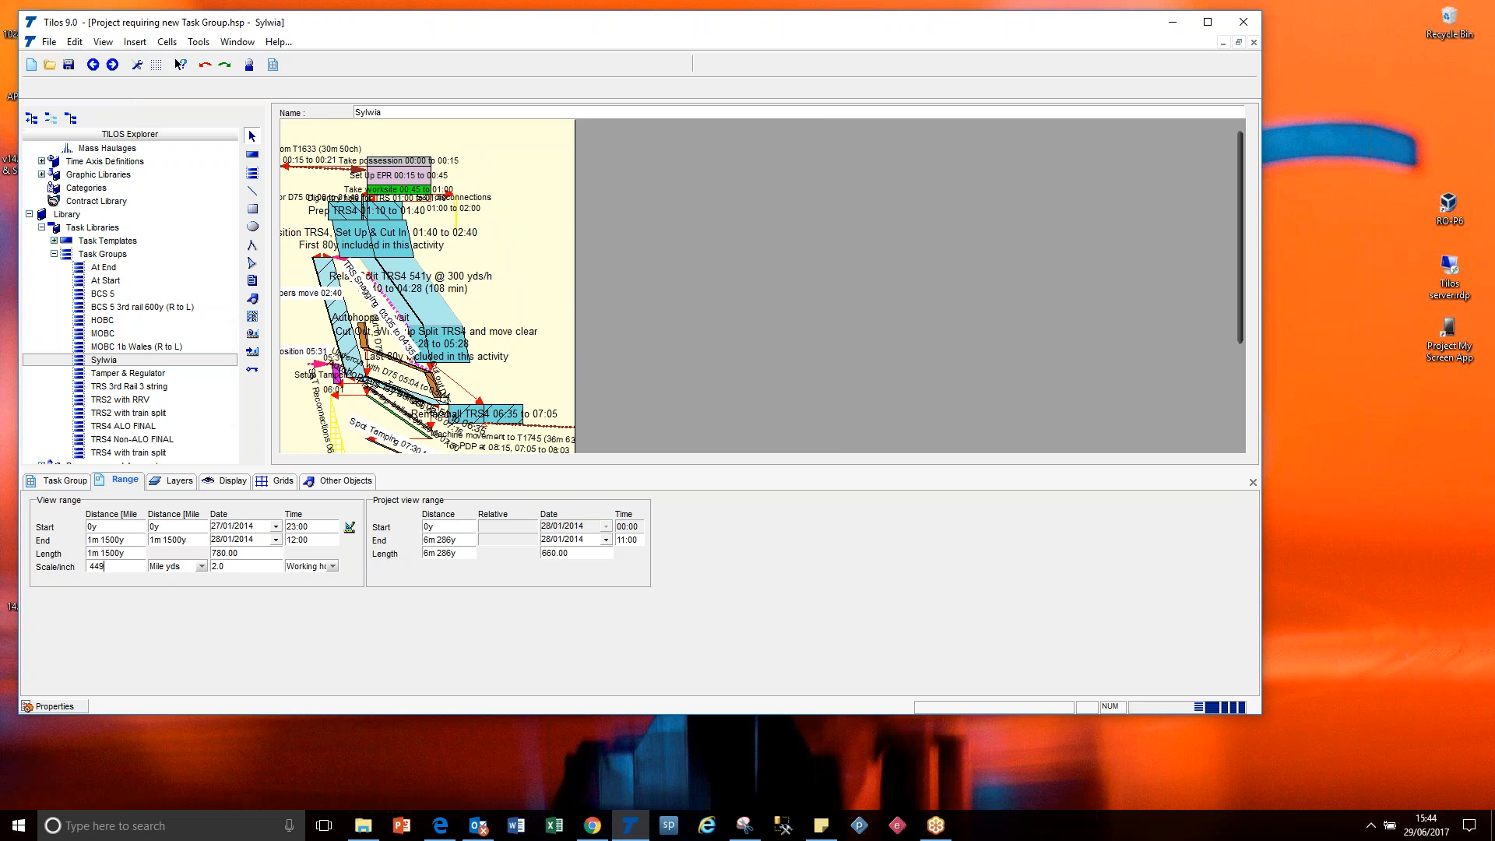
key("Return")
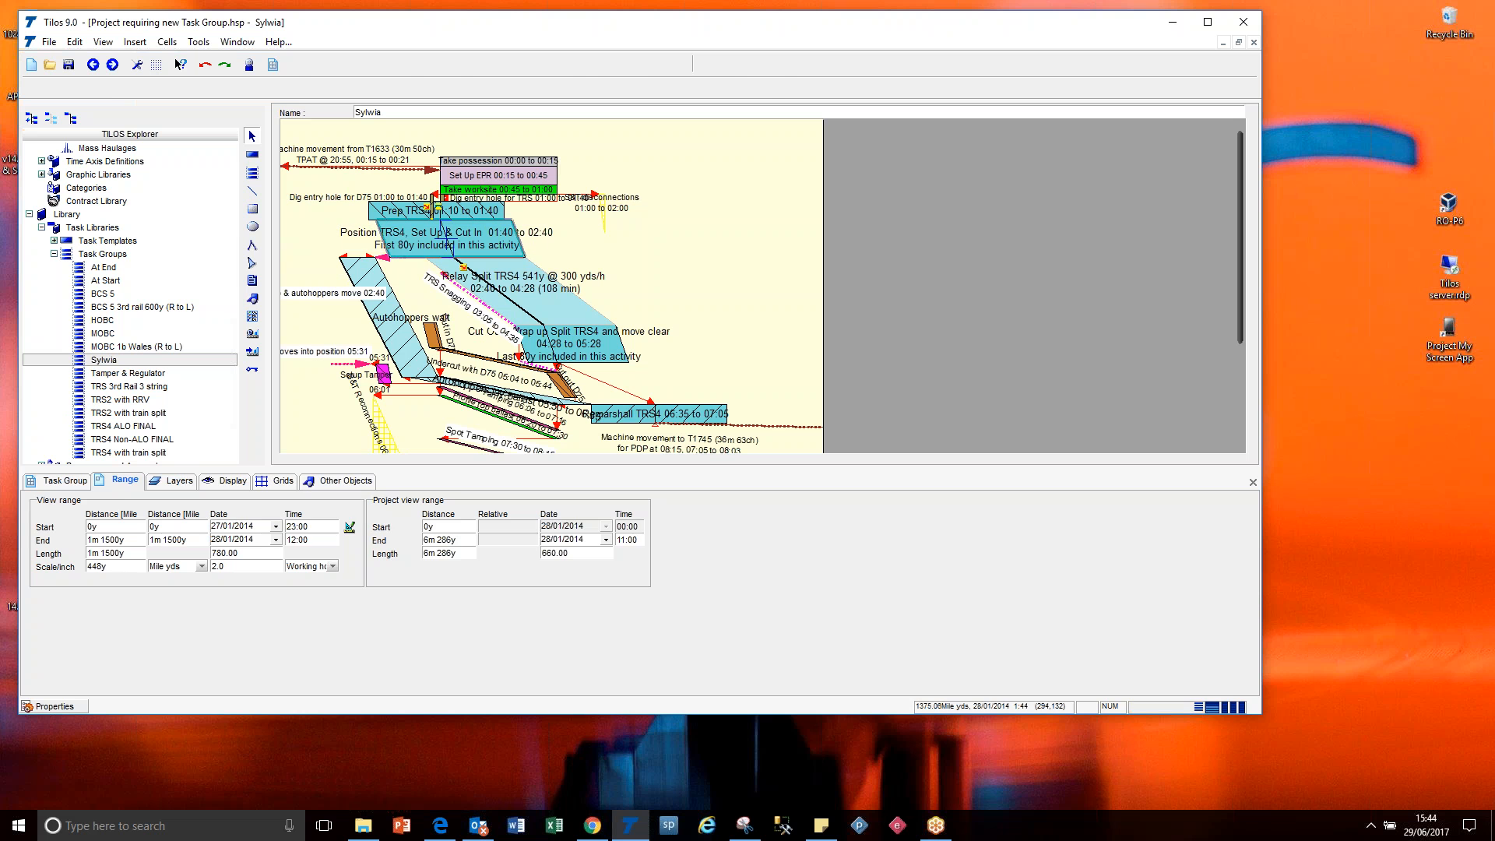
Select the Position TRS4, Set Up & Cut In task in the task group diagram to show its details.
left_click(446, 238)
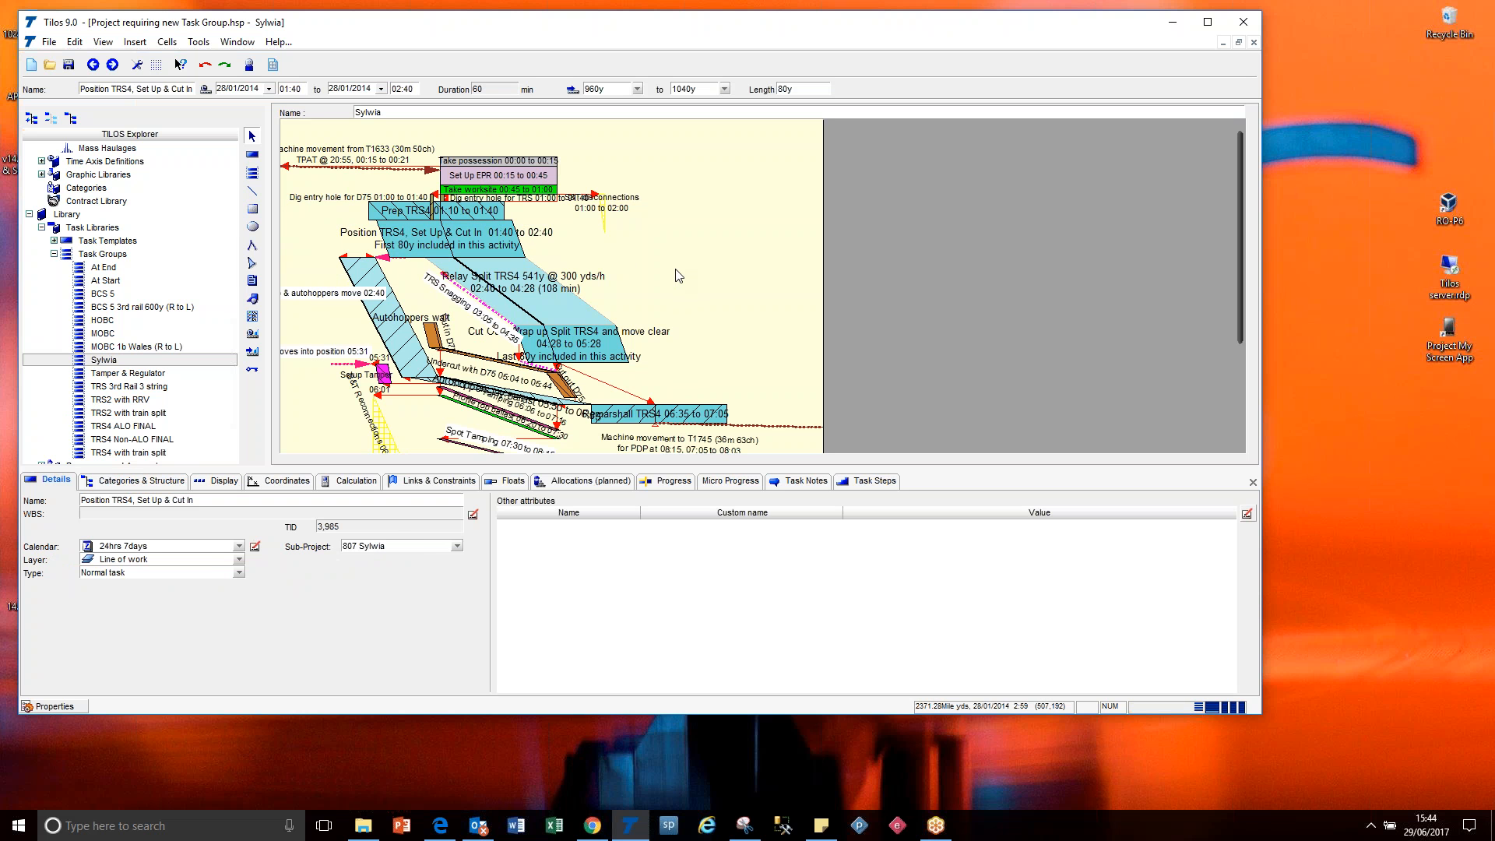
Select the Set Up EPR task in the task group diagram to check its start and end distances.
left_click(678, 276)
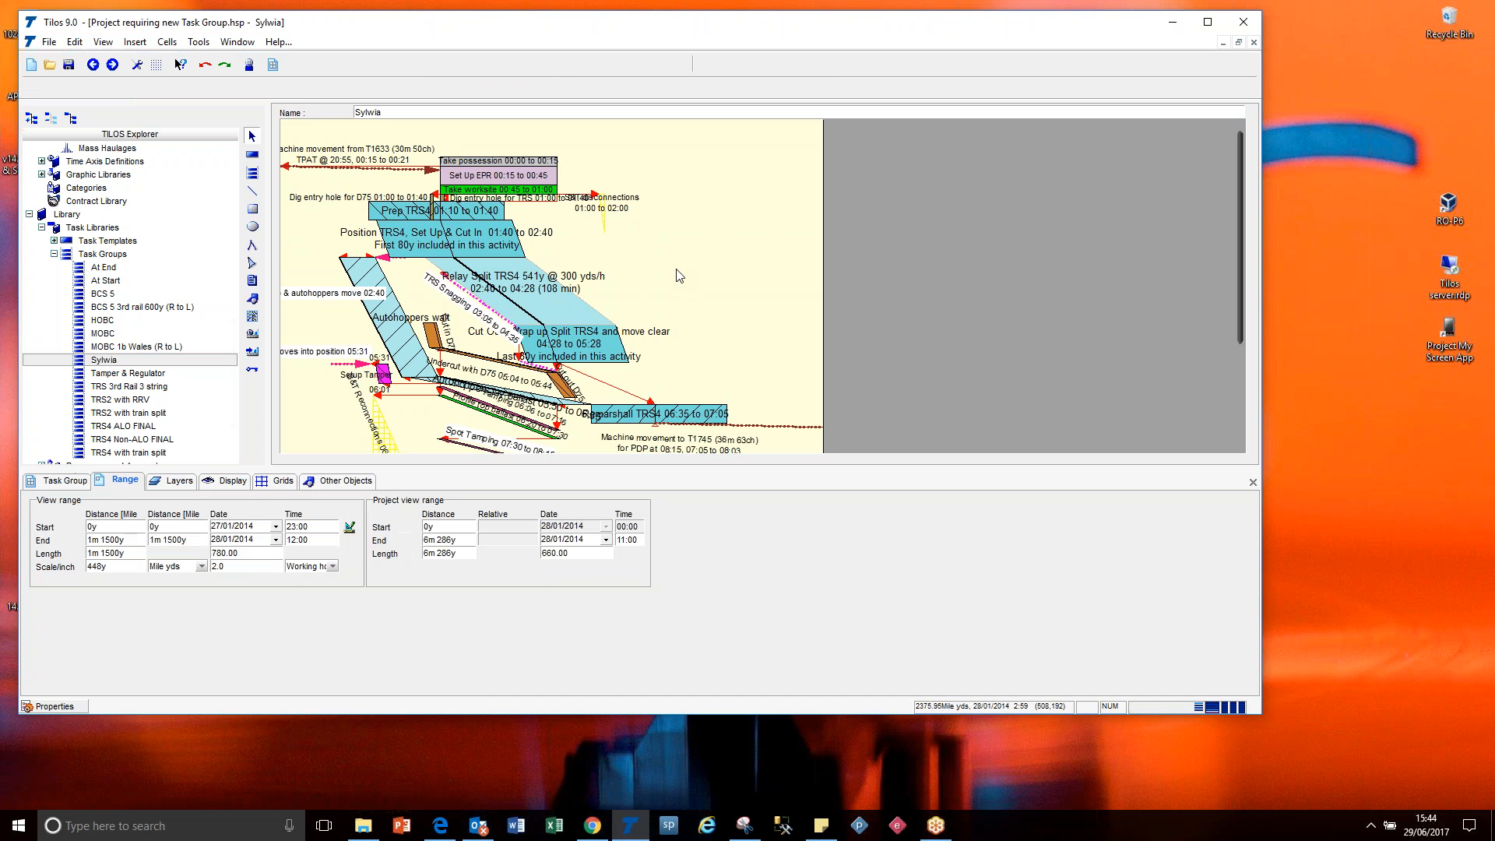
left_click(450, 545)
key("shift+Tab")
left_click(556, 174)
left_click(554, 160)
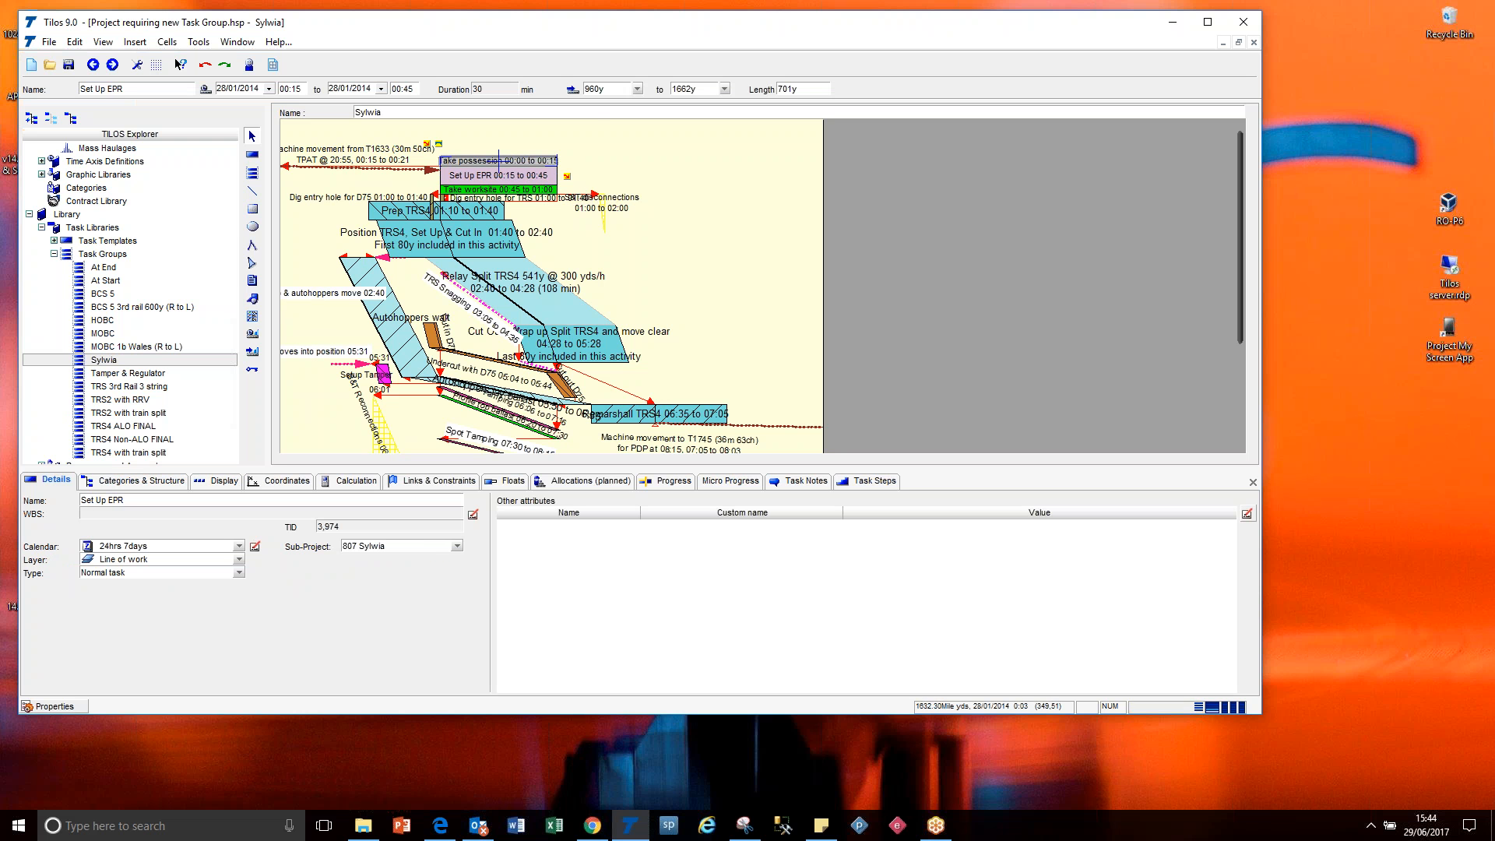
left_click(692, 89)
left_click(712, 171)
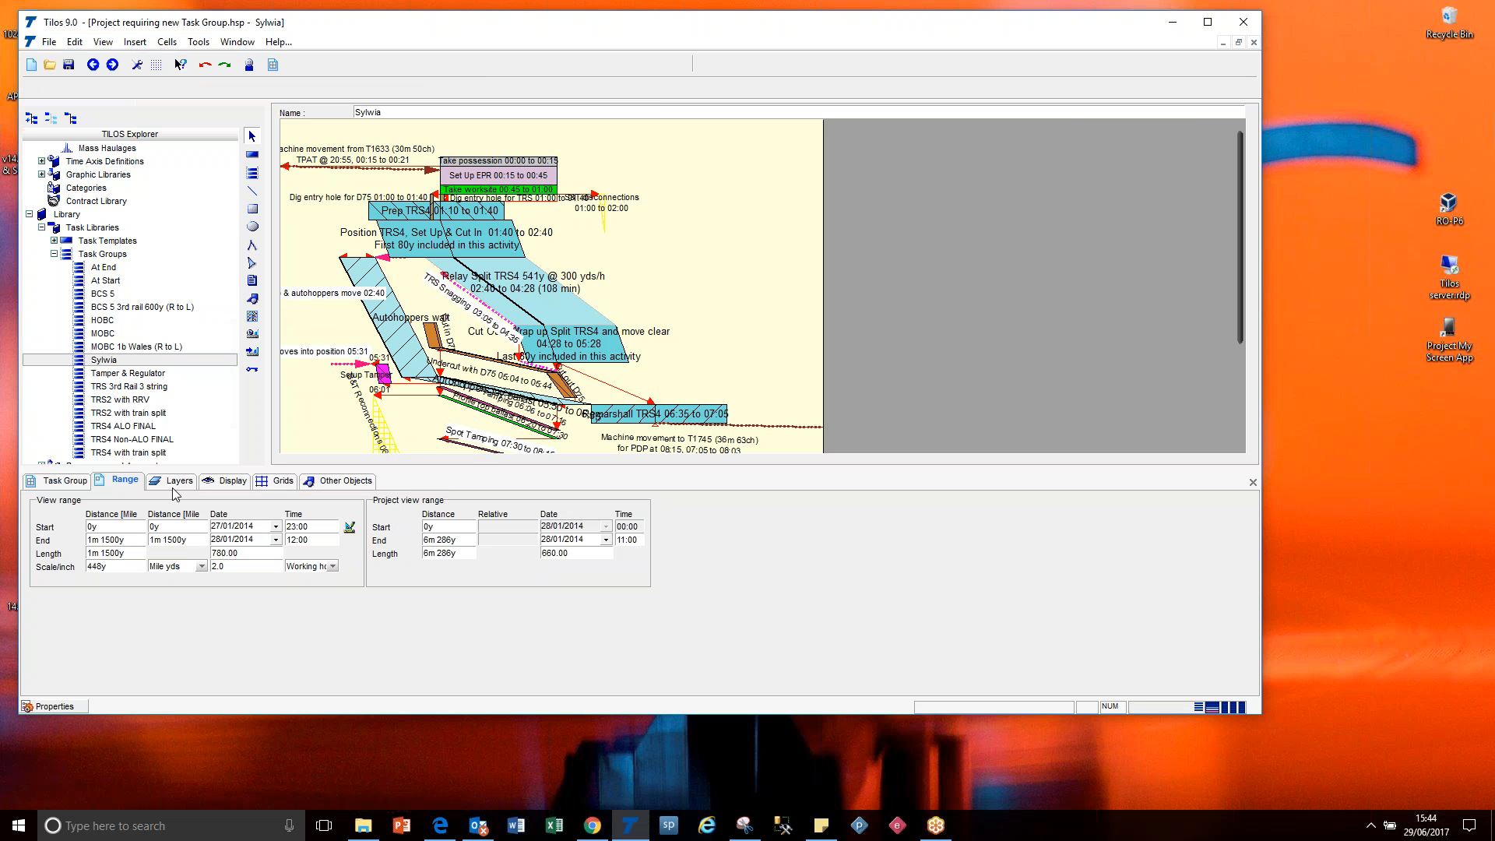
Set the task group's project view range to start at distance 960y and end at 1662y.
left_click(430, 527)
left_click(442, 539)
left_click(439, 528)
left_click_drag(432, 530, 428, 527)
type("96")
left_click(459, 545)
type("1662")
key("Return")
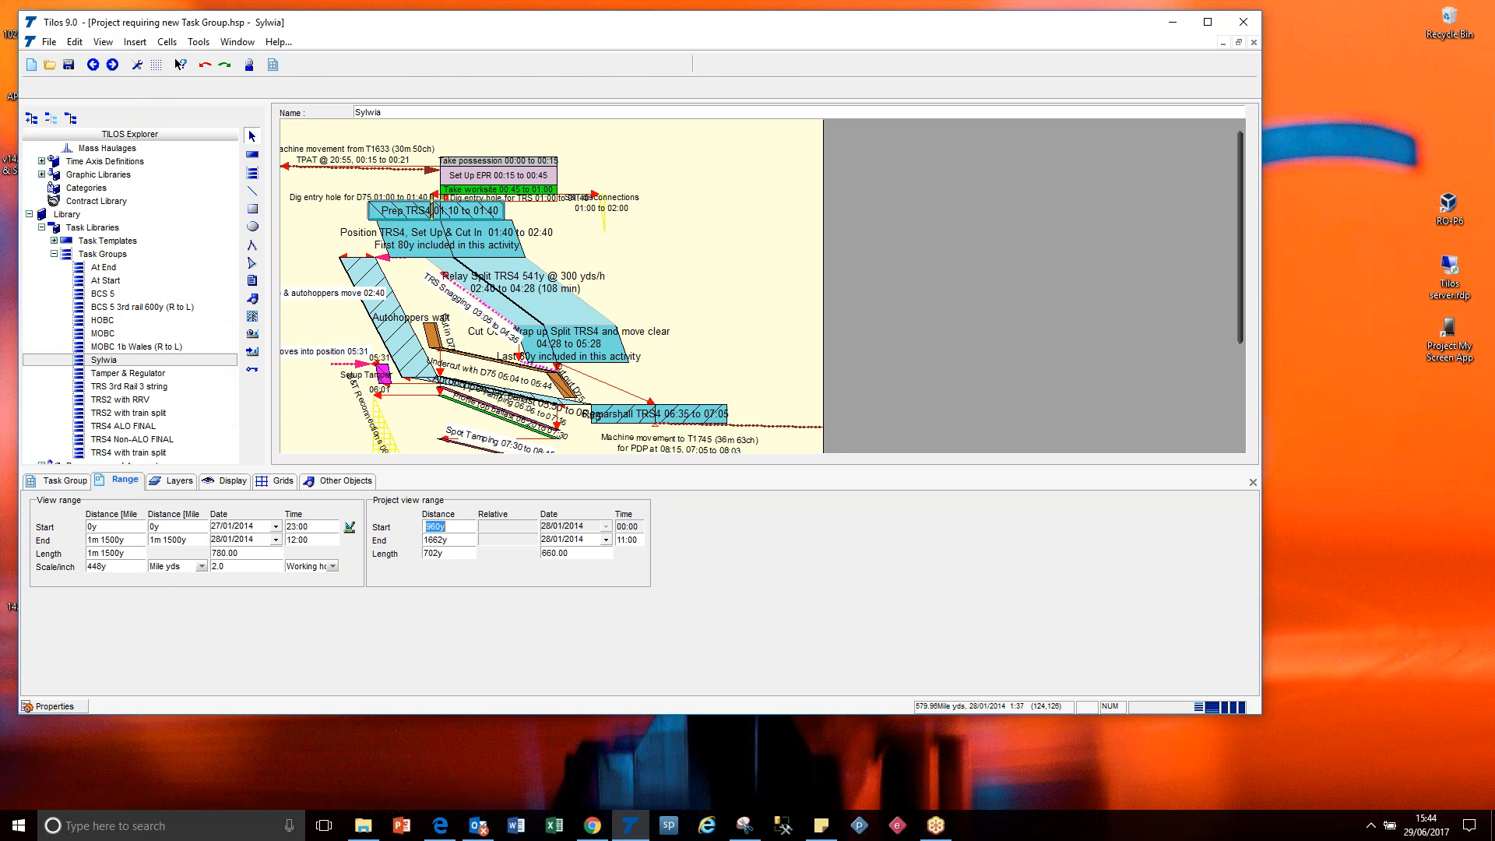
Select the Prep TRS4 and Setup Tamper tasks in turn to check their distance coordinates.
left_click(372, 212)
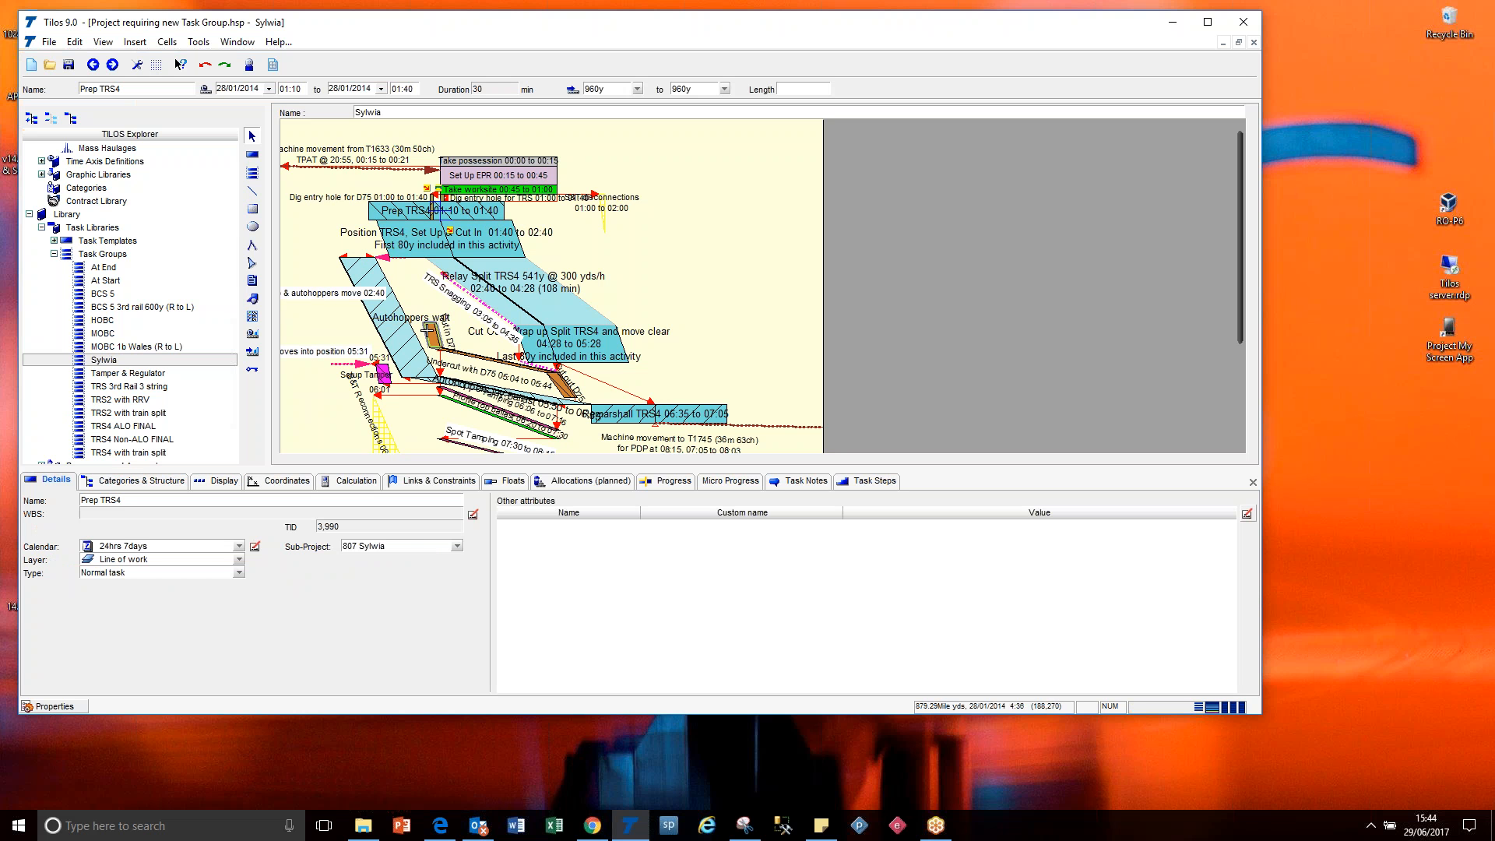
left_click(383, 374)
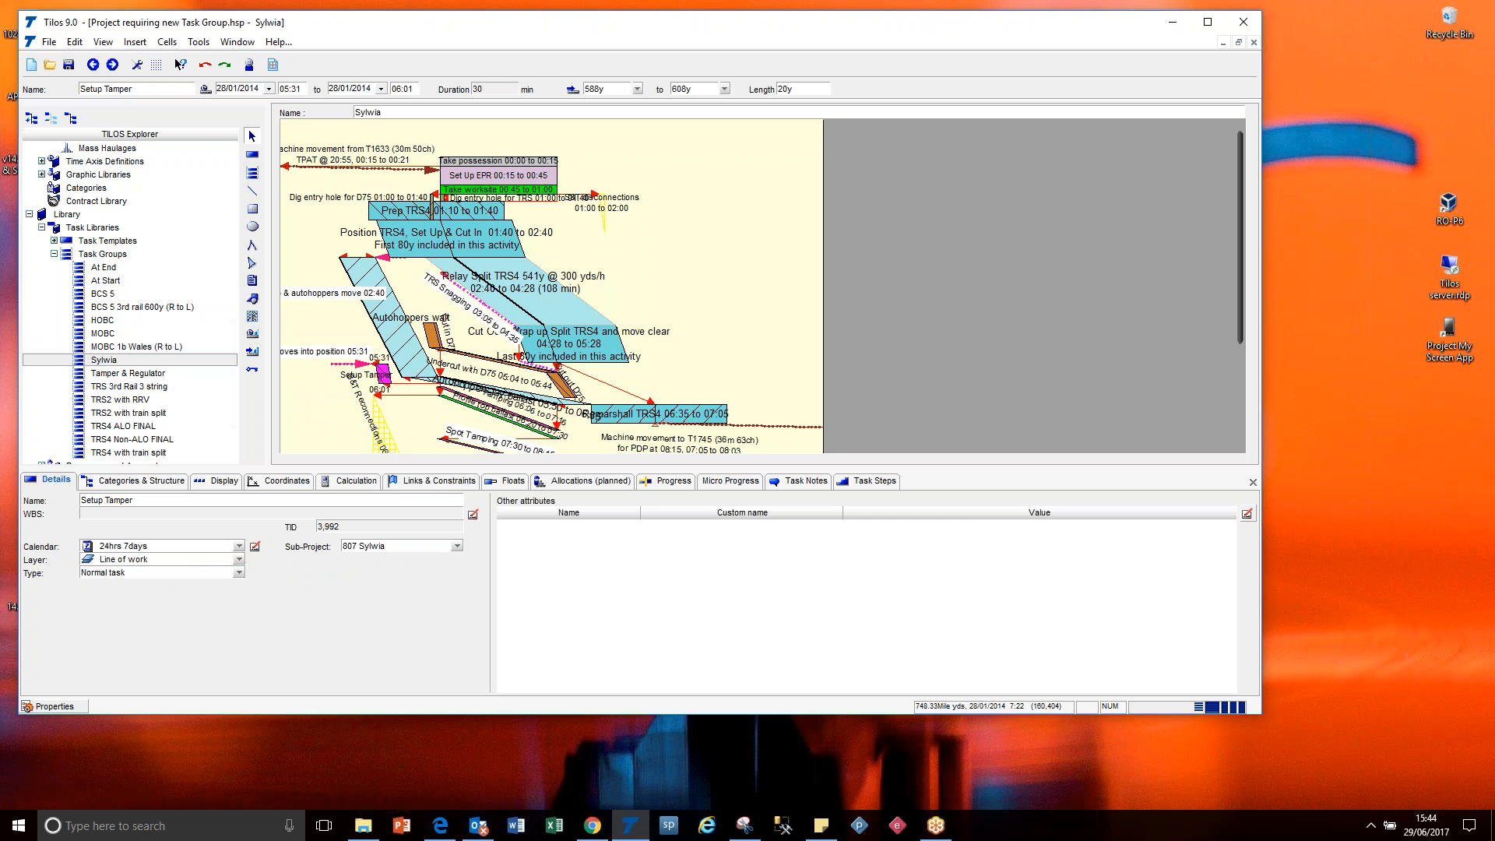
left_click(405, 433)
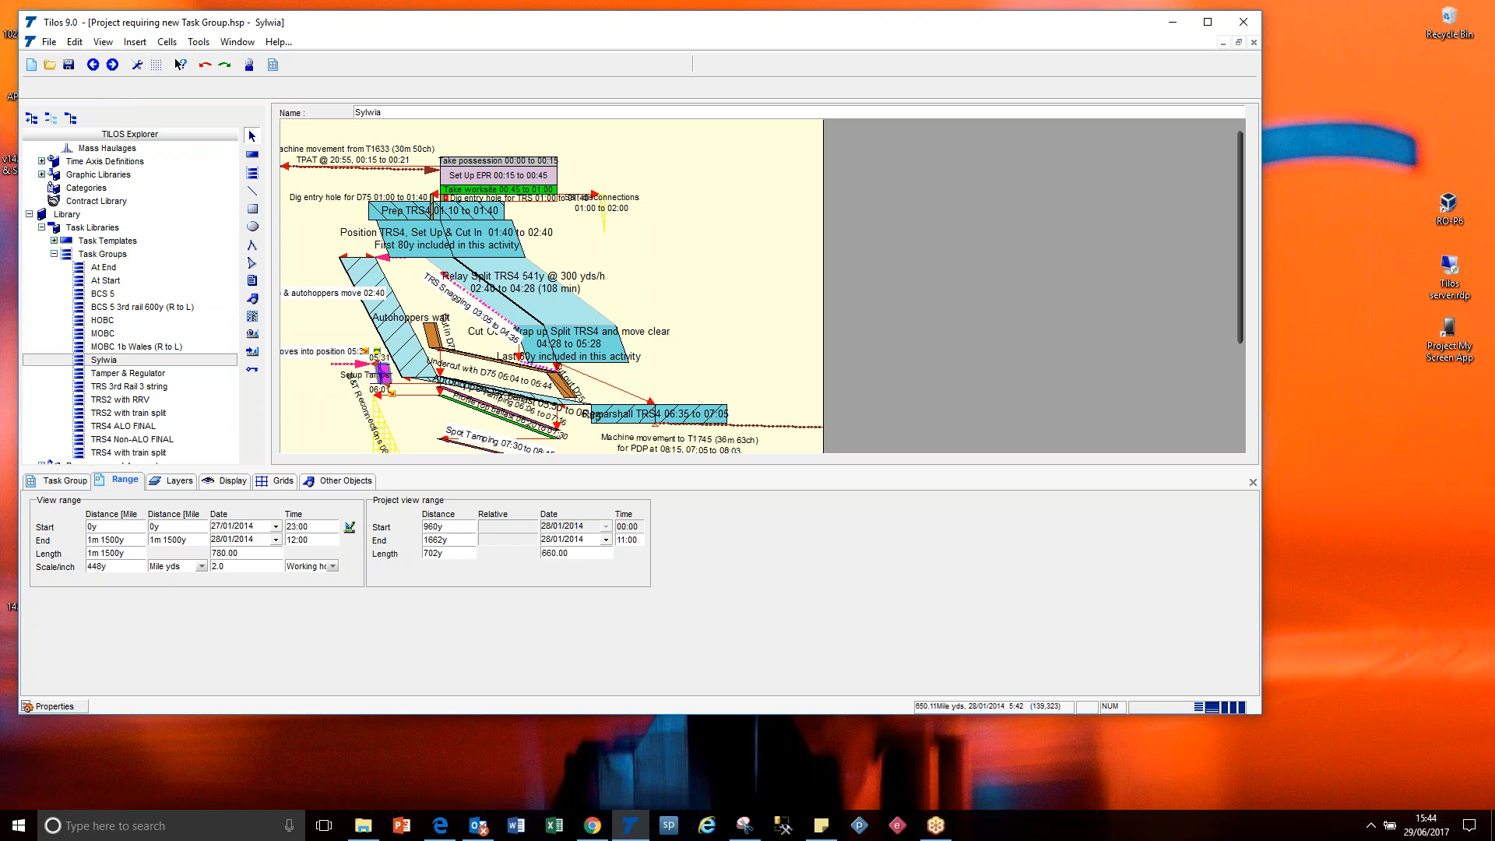
left_click(382, 373)
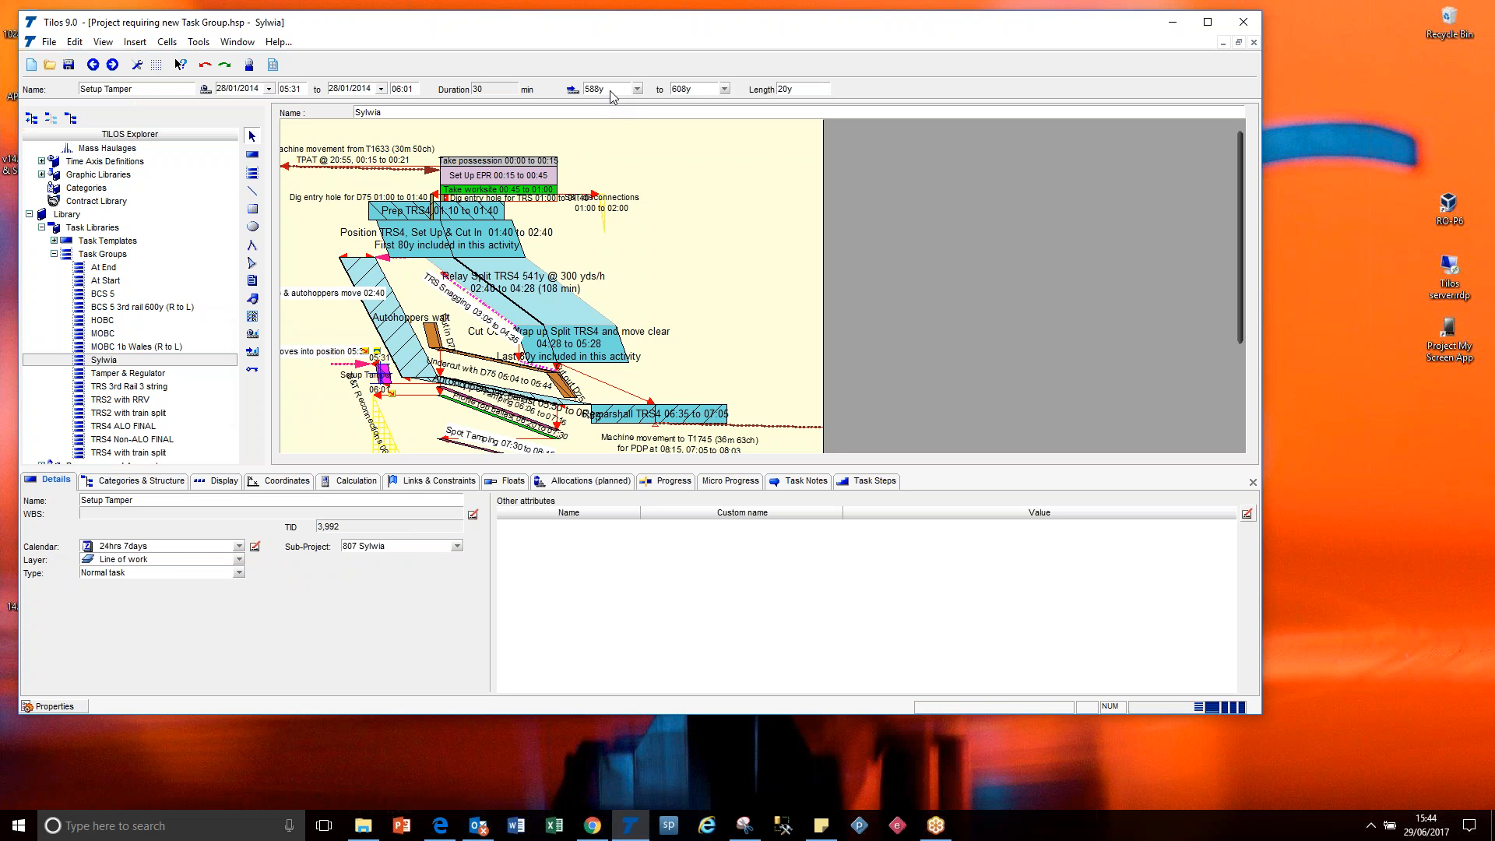
left_click(690, 210)
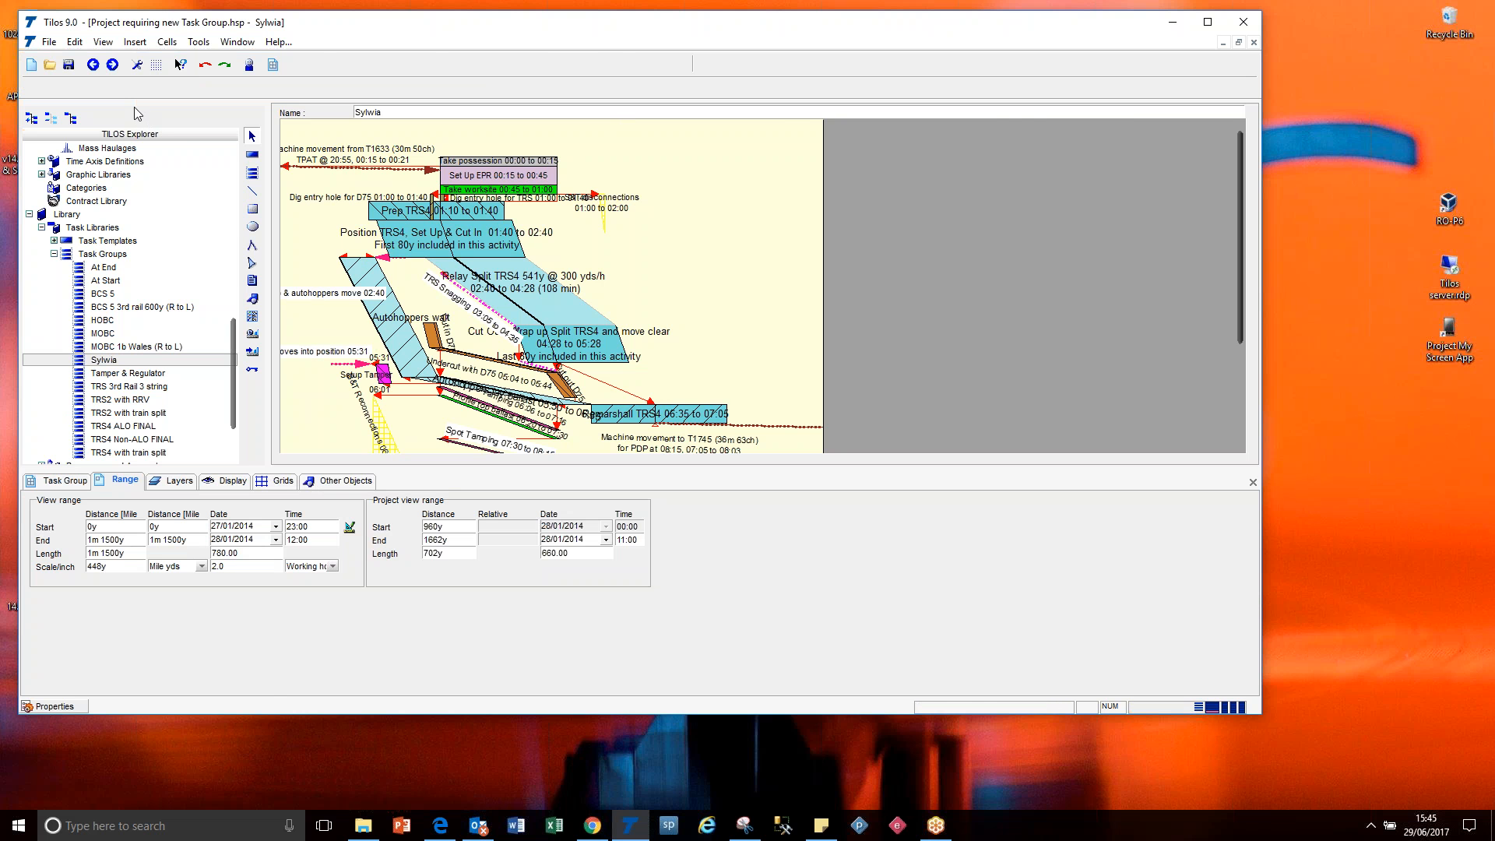
Return to the 01 Possession with Map & Resources view and delete all existing tasks from its time-distance diagram.
left_click(93, 65)
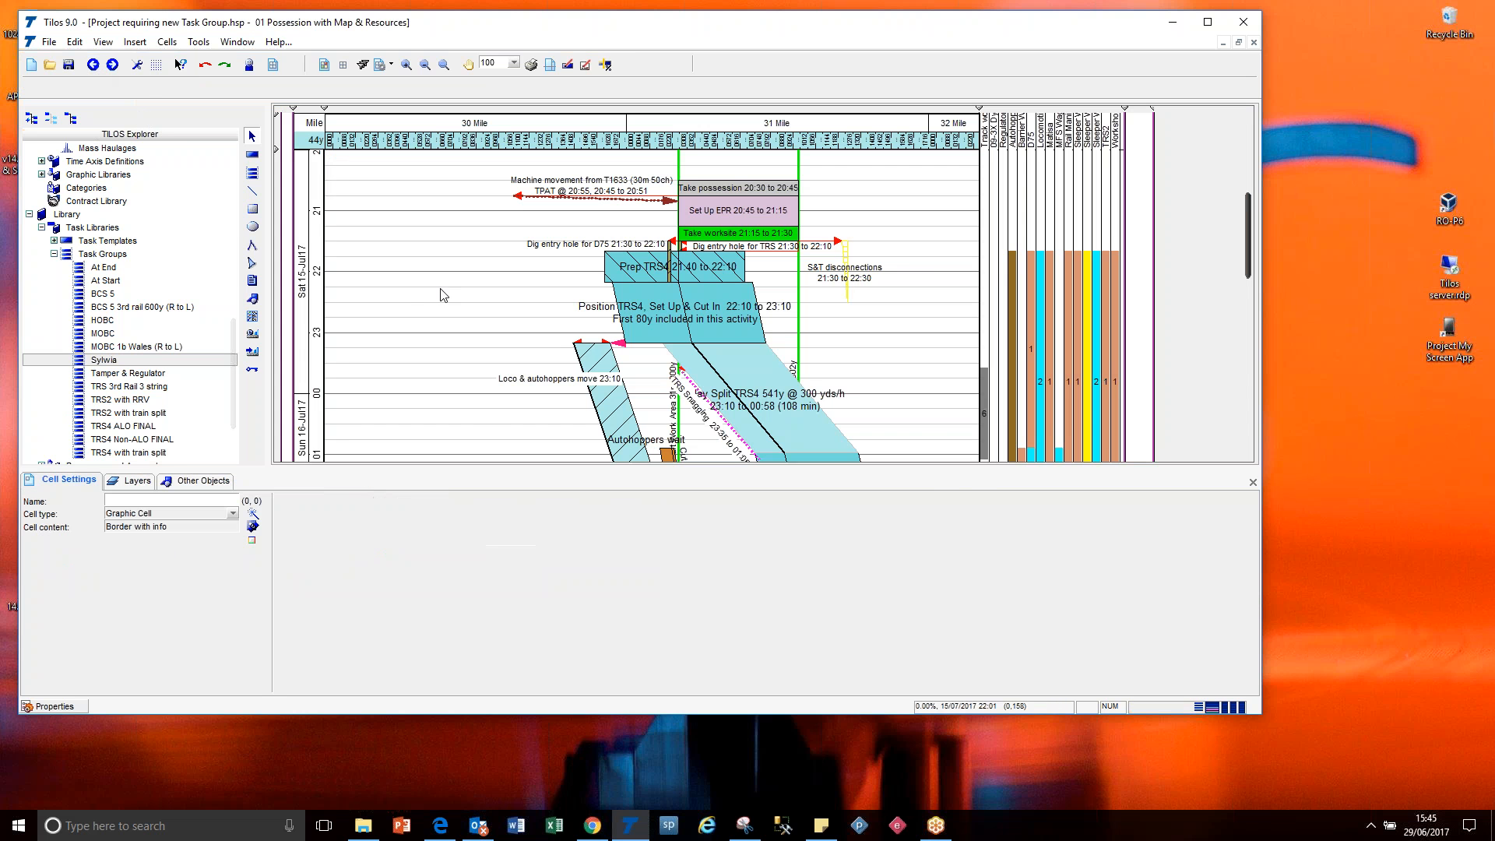
left_click(762, 334)
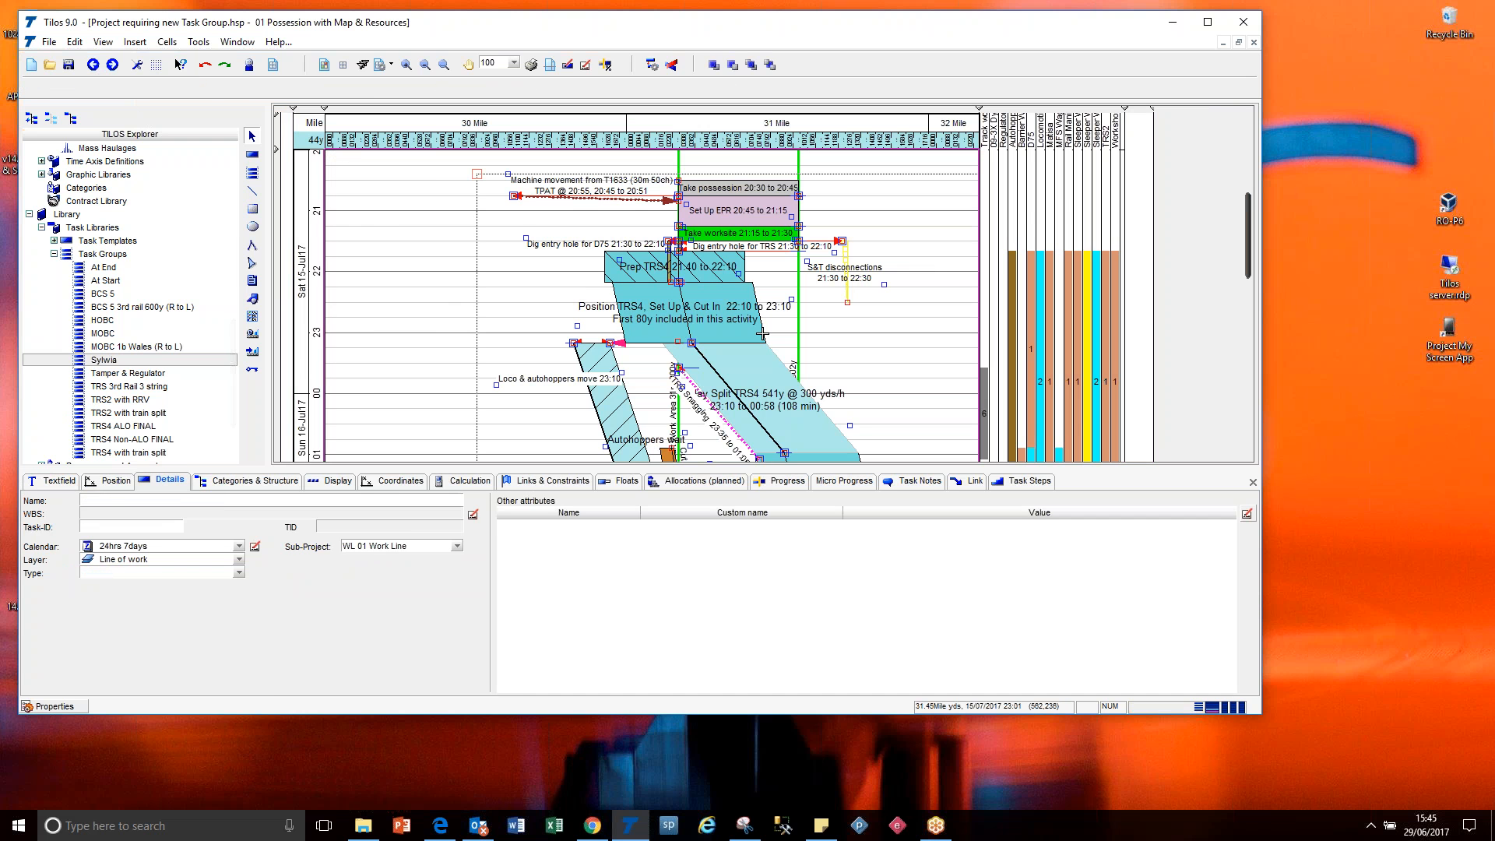
key("Delete")
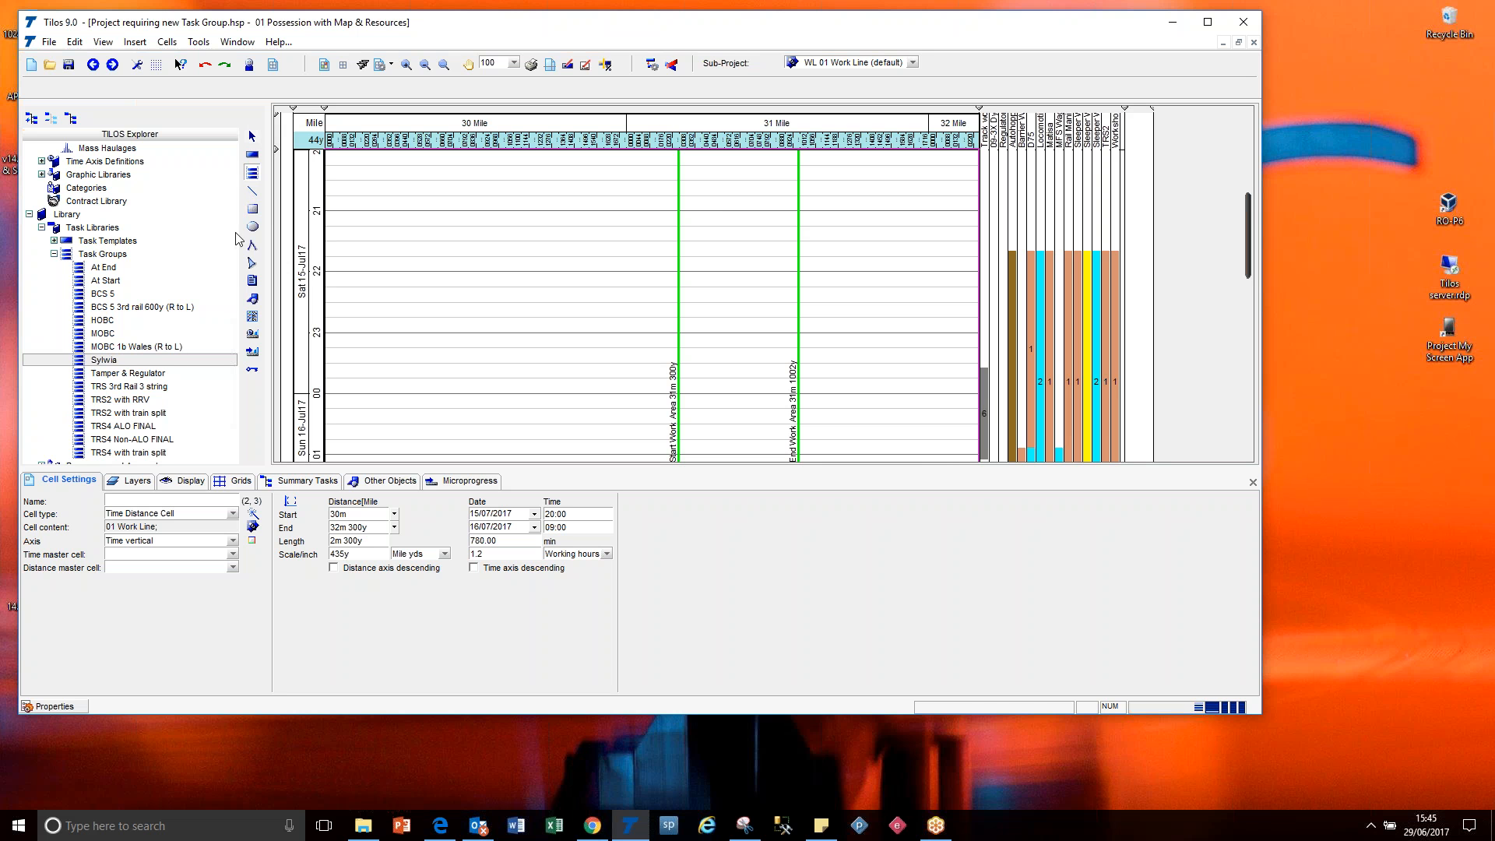
Insert the custom task group into the diagram by coordinates from 31m 300y to 31m 1002y, starting 15/07/2017 at 20:30.
left_click_drag(102, 361, 799, 231)
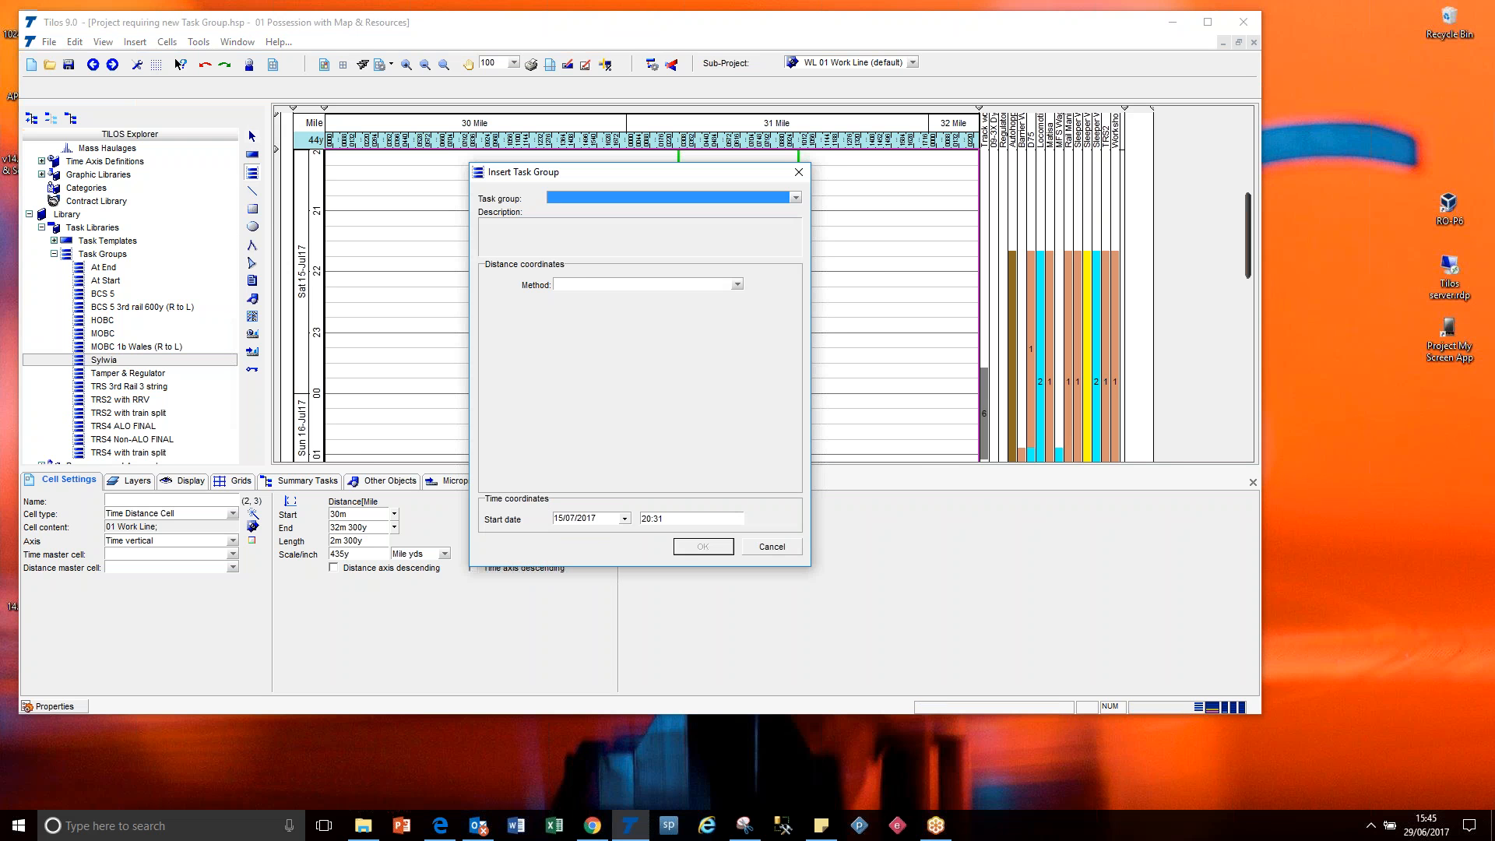
left_click(796, 198)
left_click(662, 309)
left_click(660, 292)
left_click(657, 302)
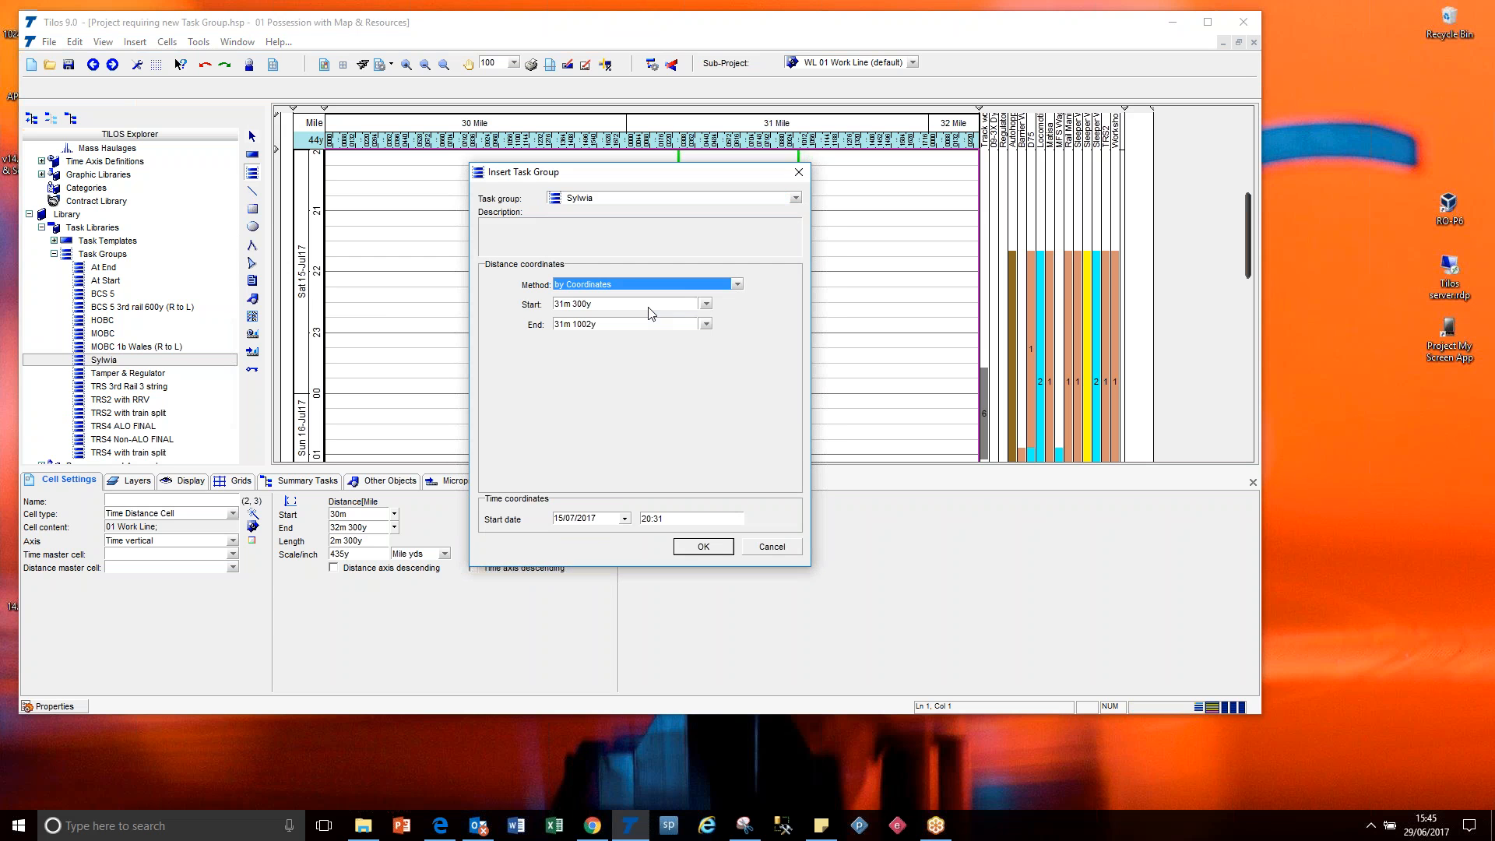
left_click(692, 520)
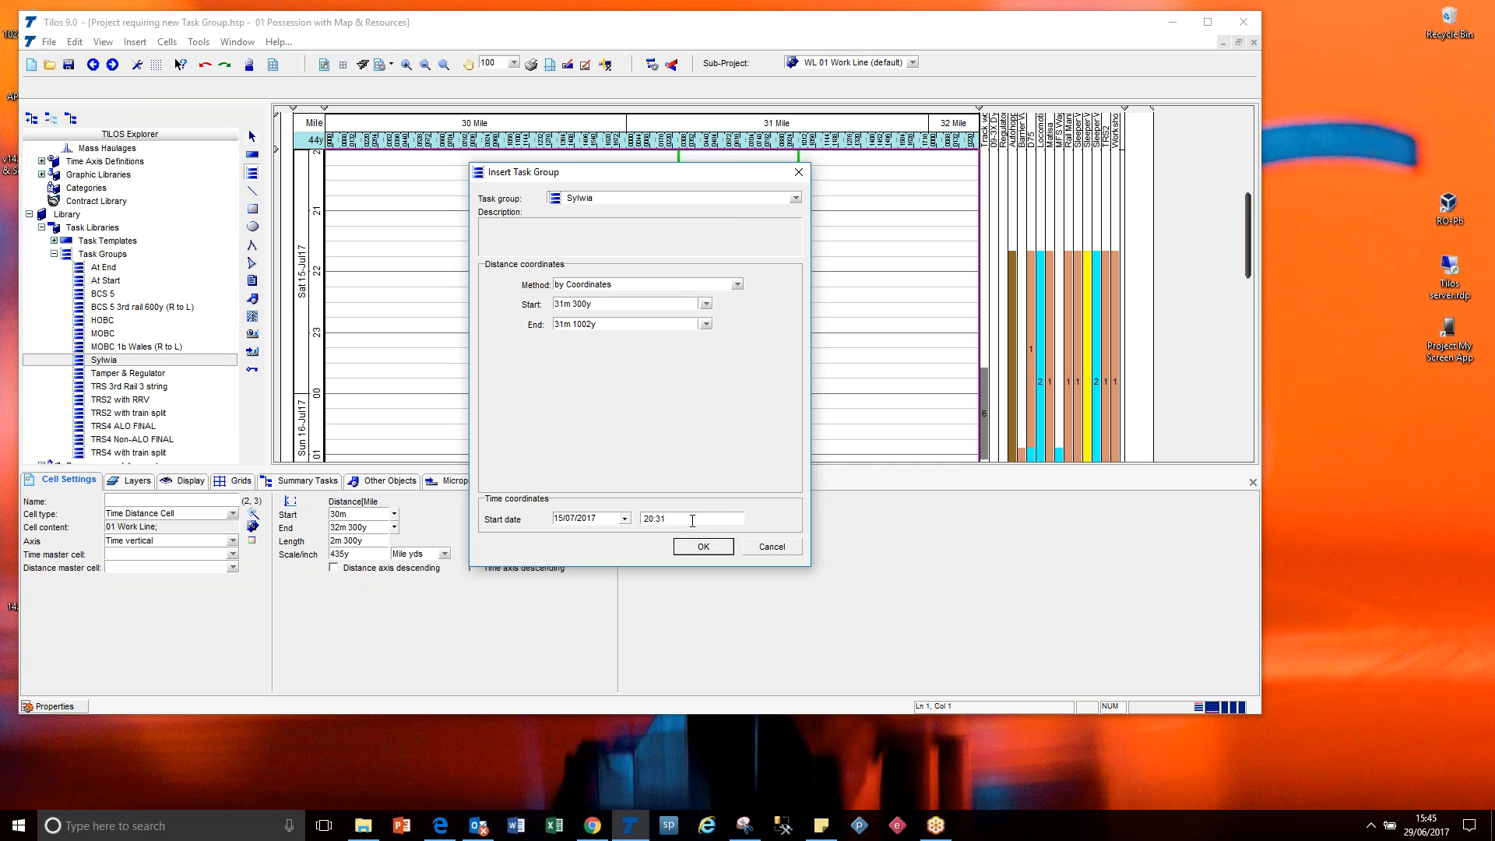
key("Return")
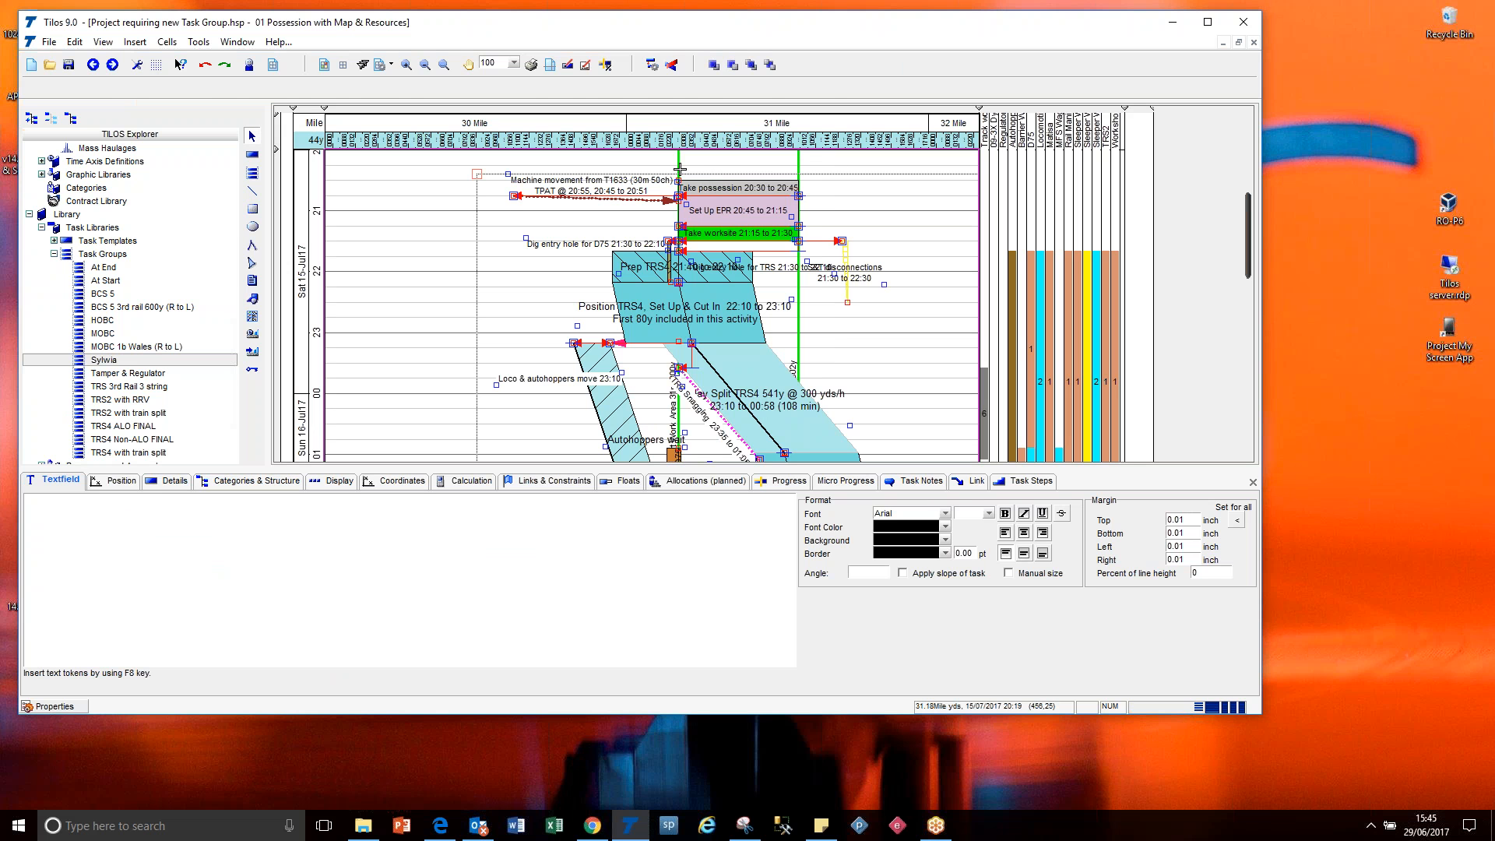
Check the inserted Take possession task's details and look over the remaining inserted tasks.
left_click(710, 187)
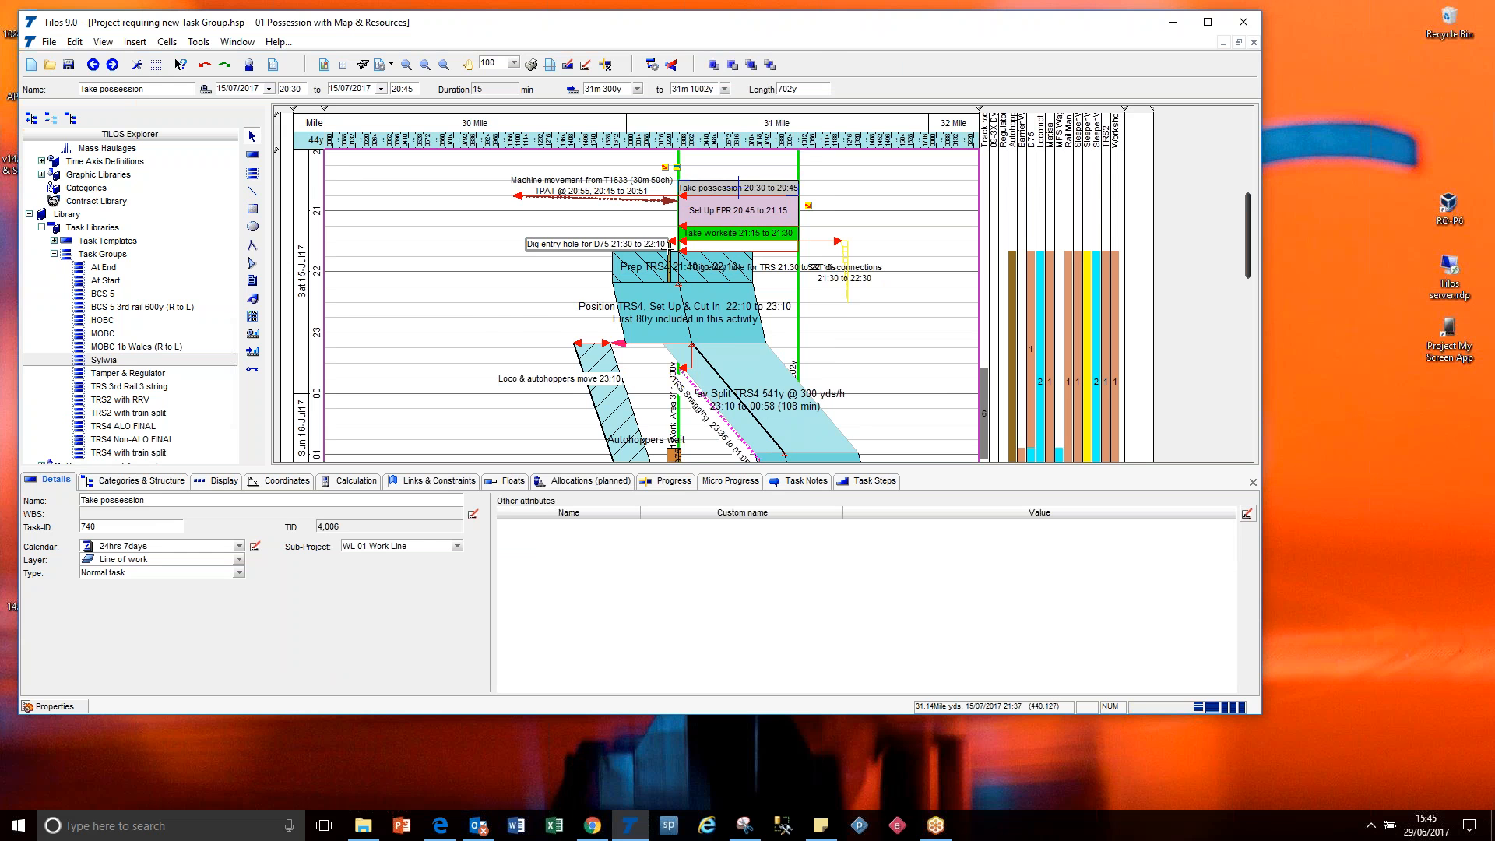
left_click(495, 331)
scroll(495, 332, "down", 2)
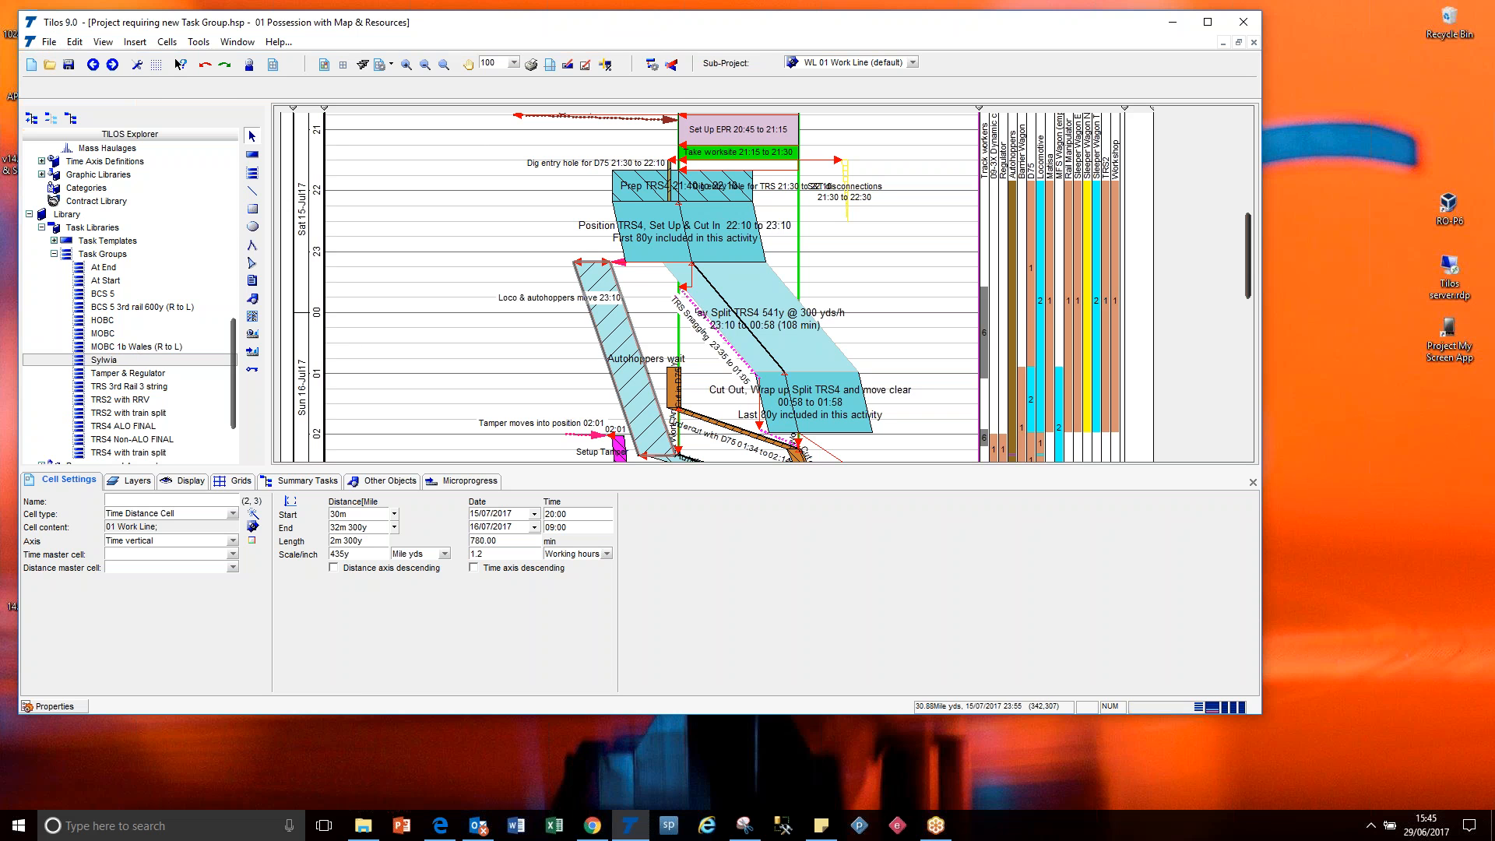
Delete all the inserted task group's tasks from the time-distance diagram.
left_click(590, 307)
key("ctrl+a")
key("Delete")
Save the emptied project as a template named High Output TILOS 9 Template v1.075.hst in the Templates folder.
left_click(49, 42)
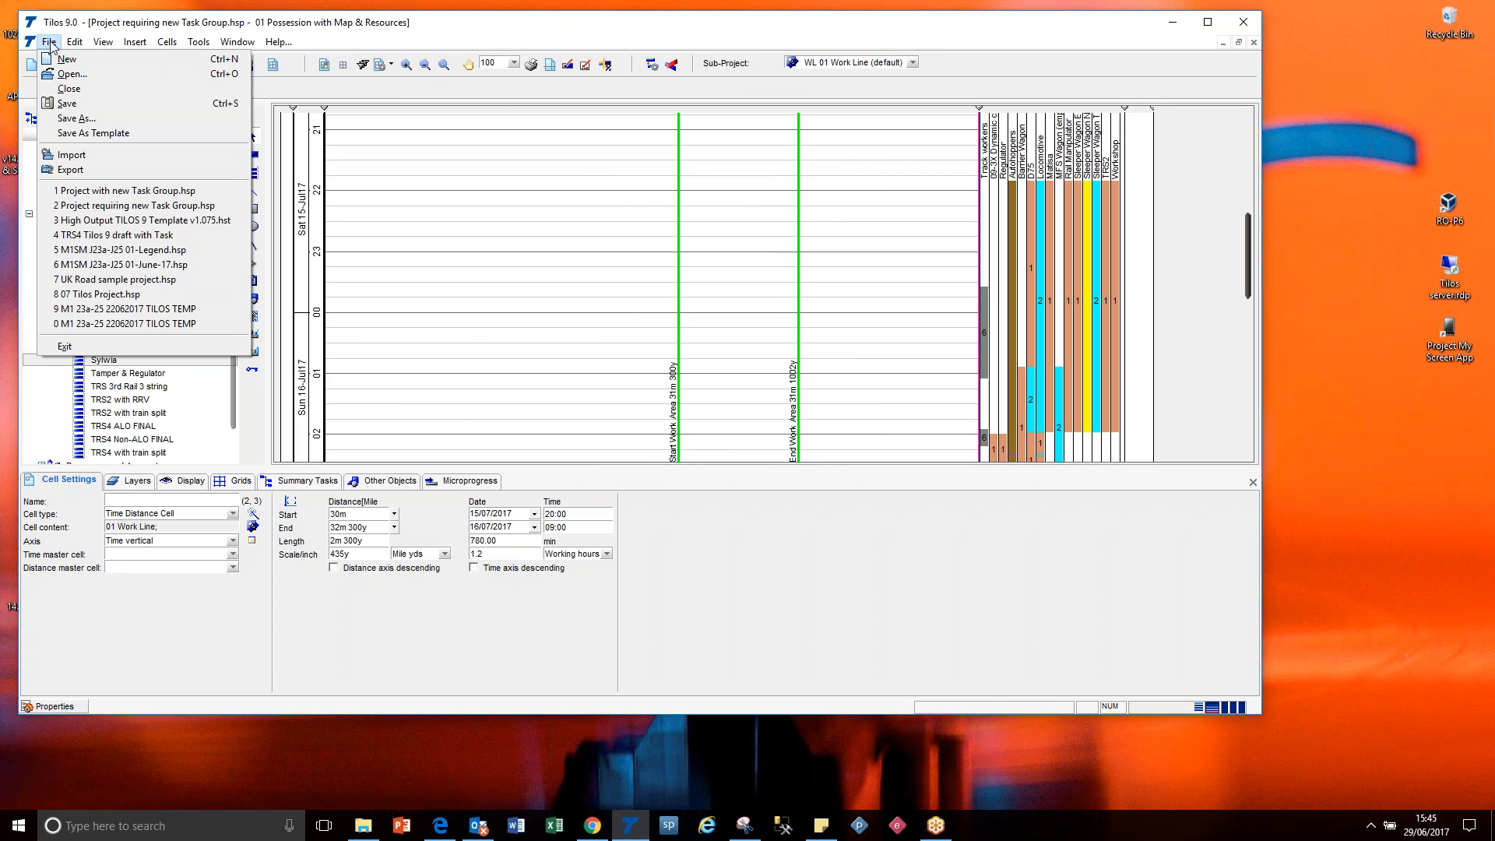
left_click(93, 133)
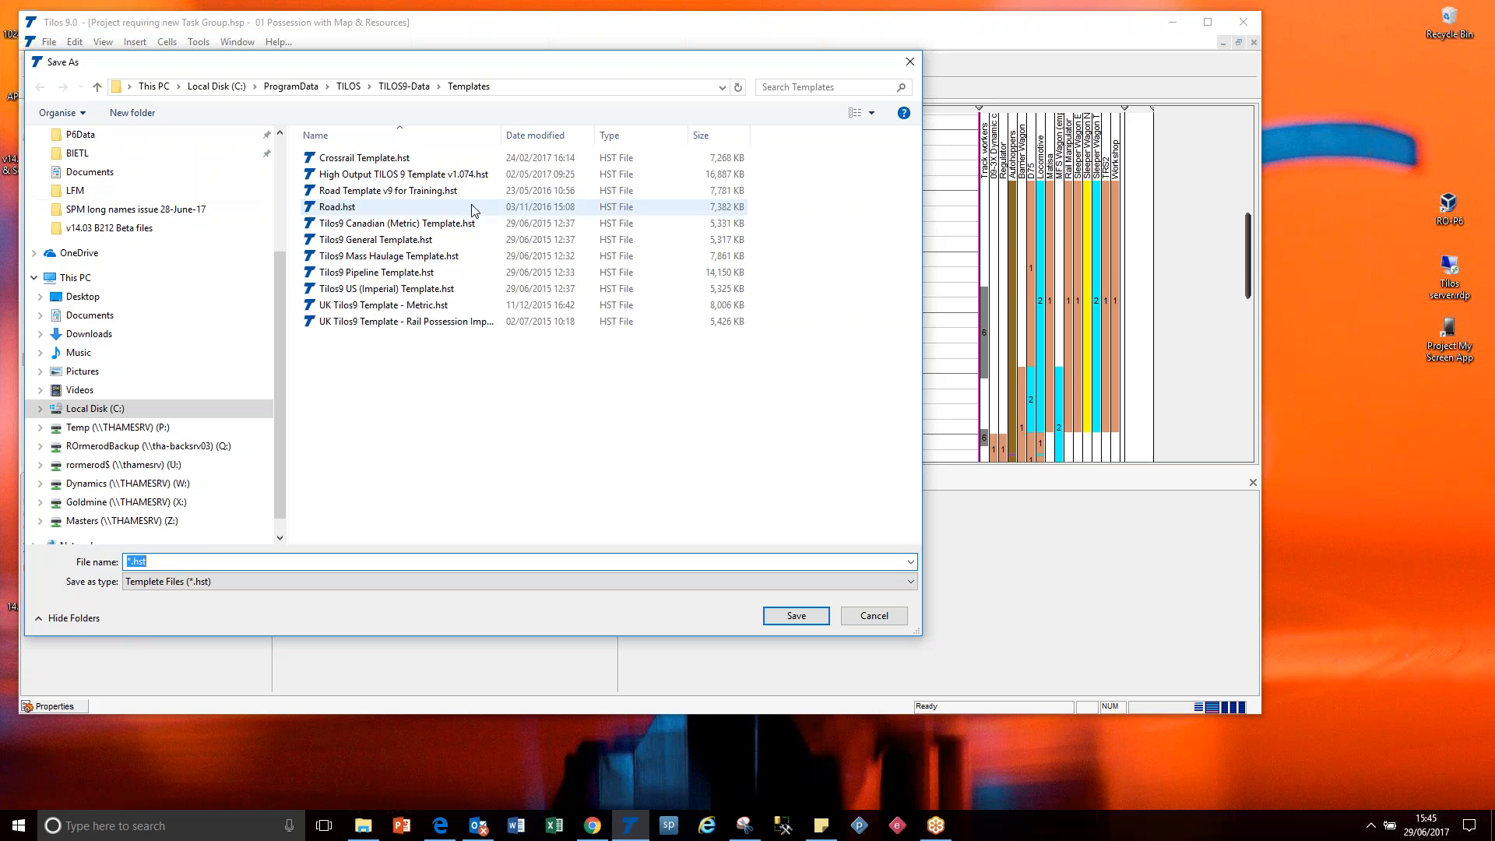
left_click(462, 178)
left_click(285, 561)
left_click(282, 562)
type("5")
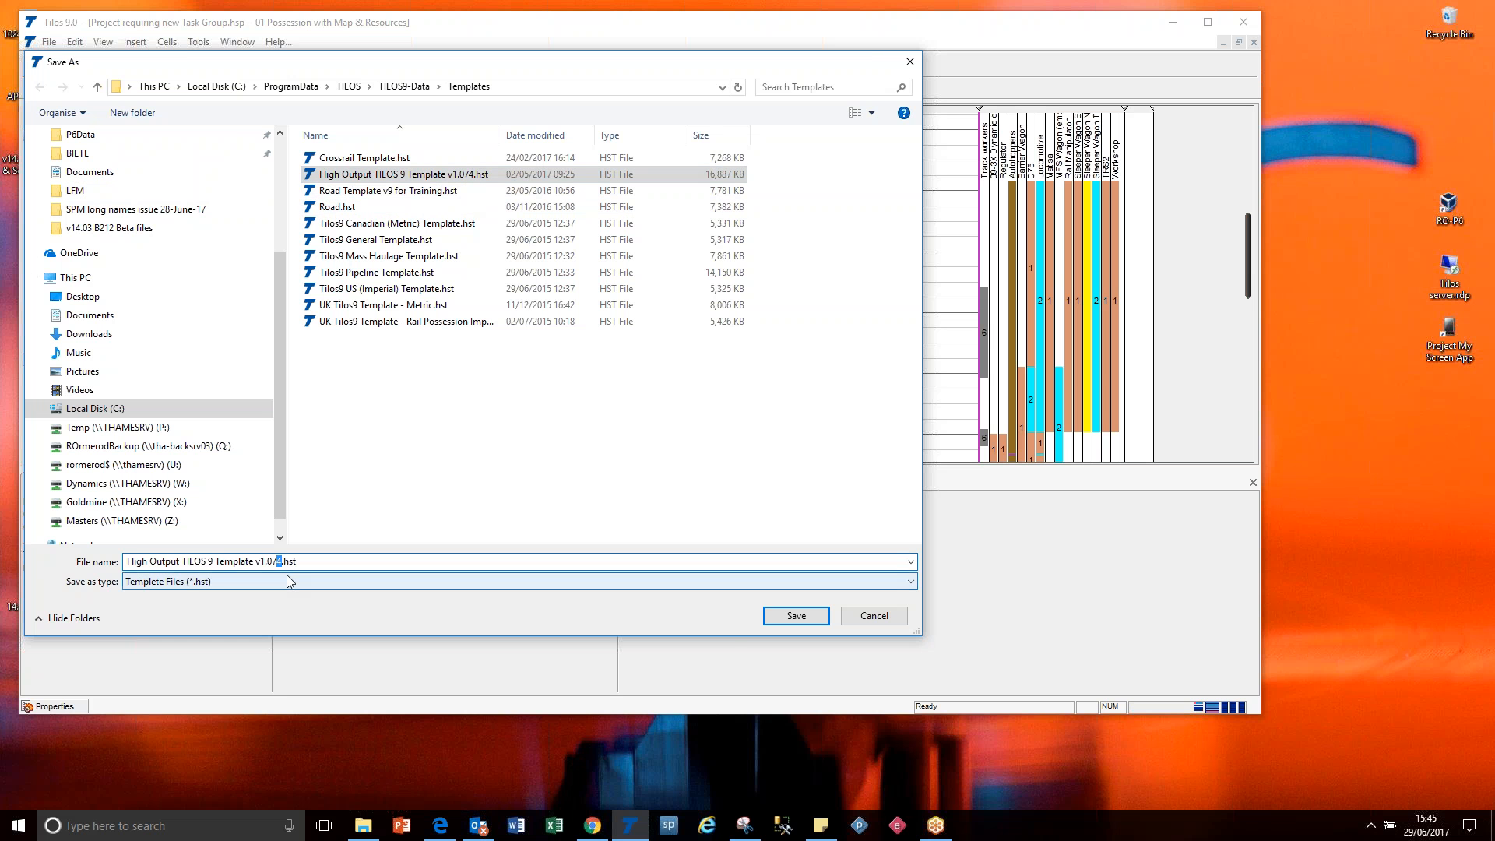
left_click(802, 615)
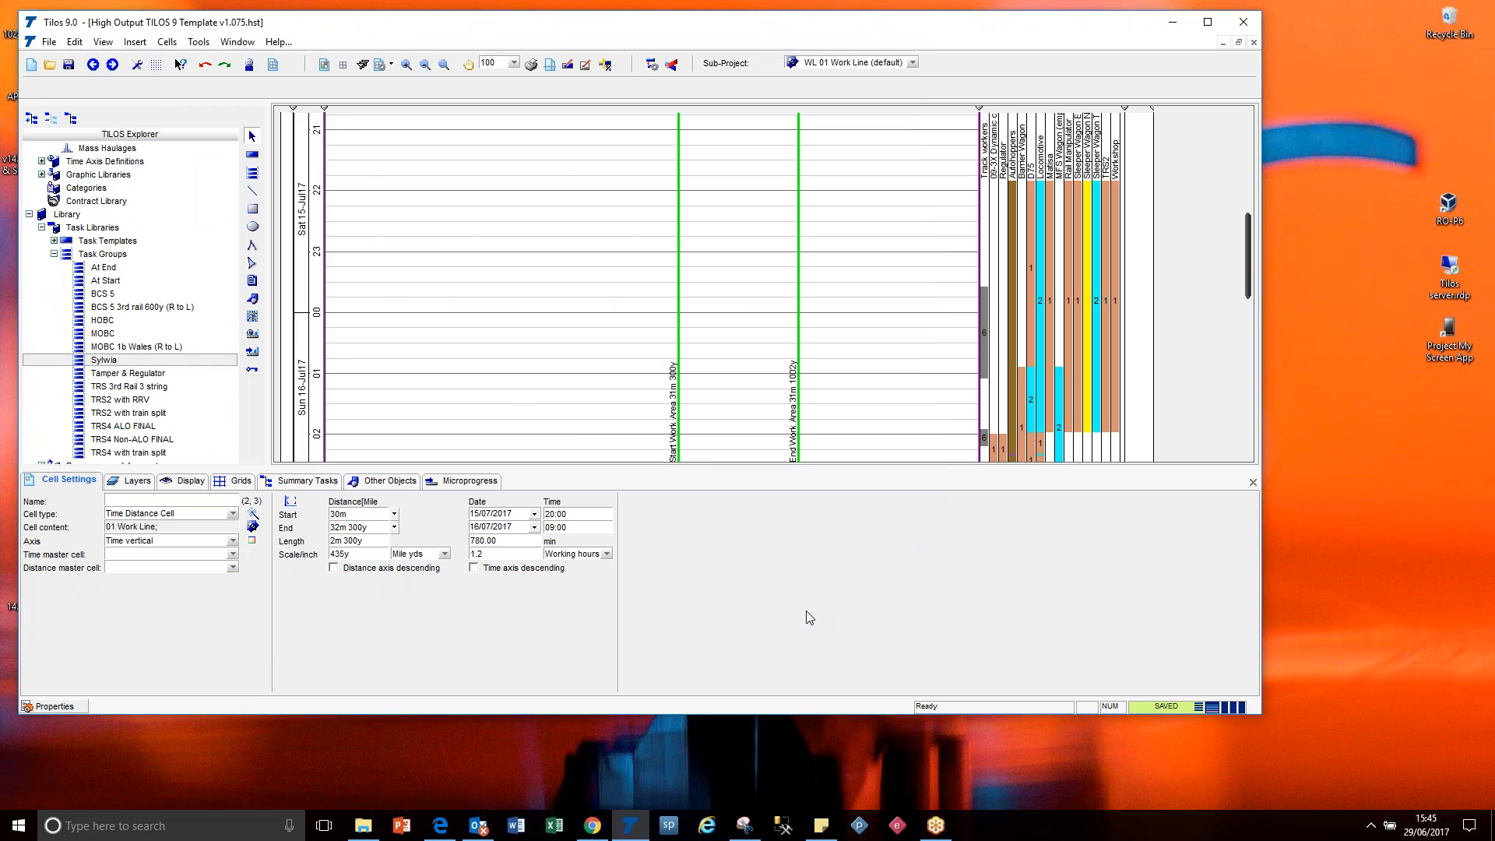
Try to create a new project from the High Output TILOS 9 Template v1.075.hst template.
left_click(48, 42)
left_click(67, 59)
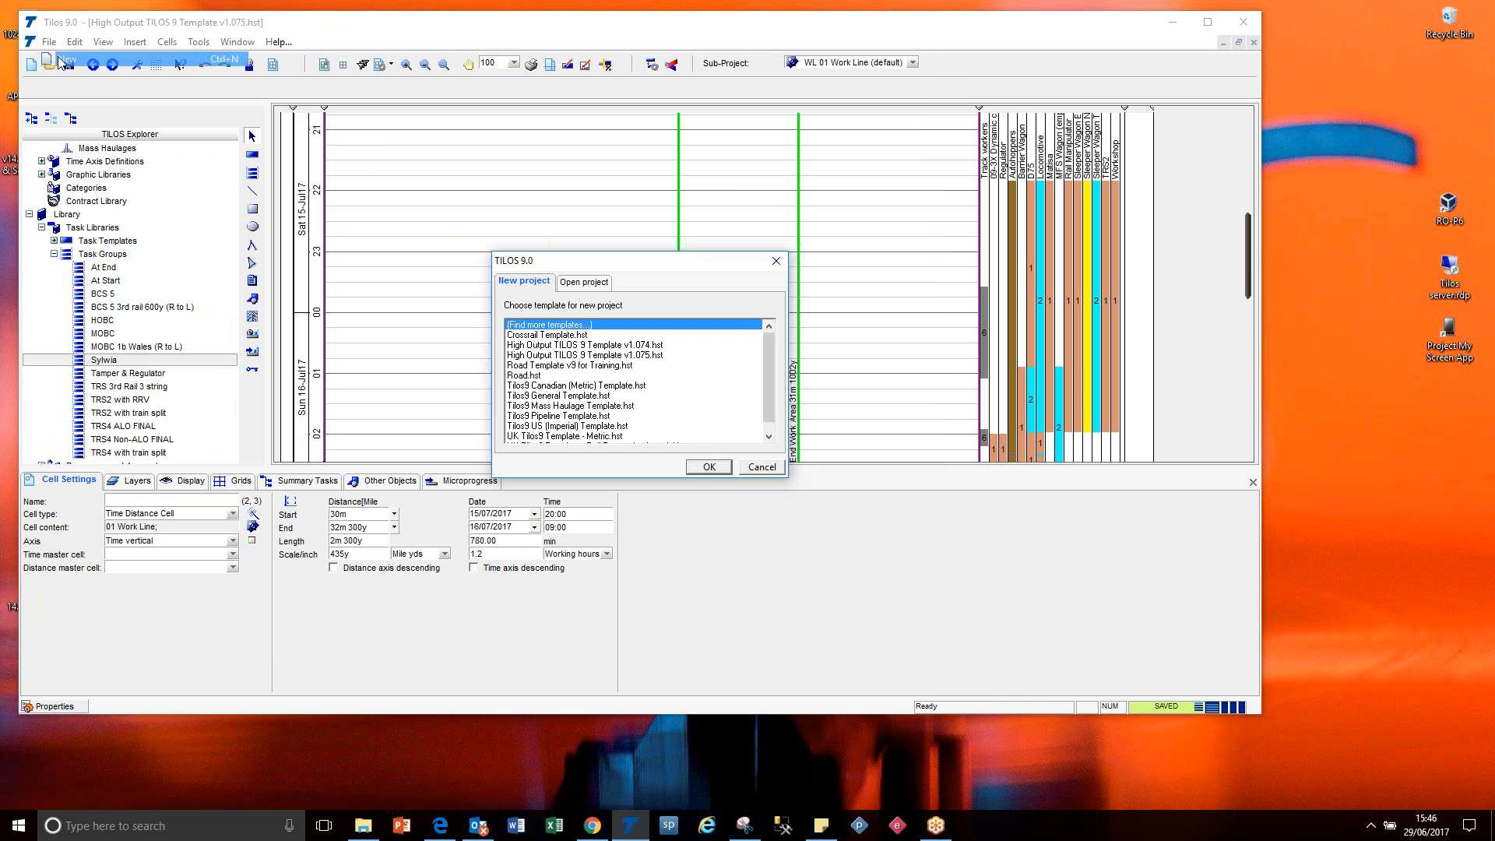
left_click(641, 357)
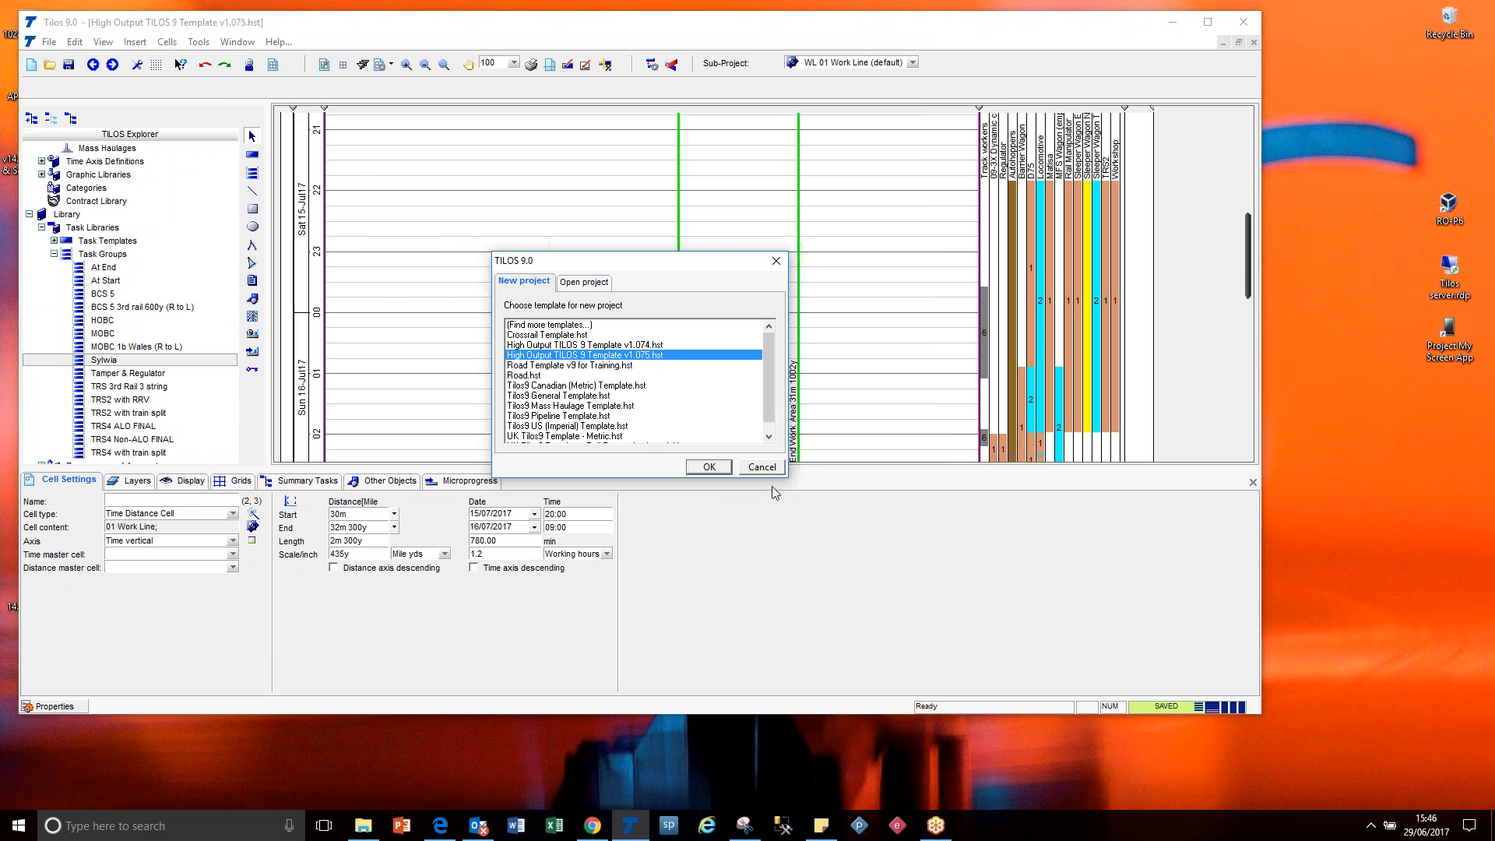
left_click(717, 467)
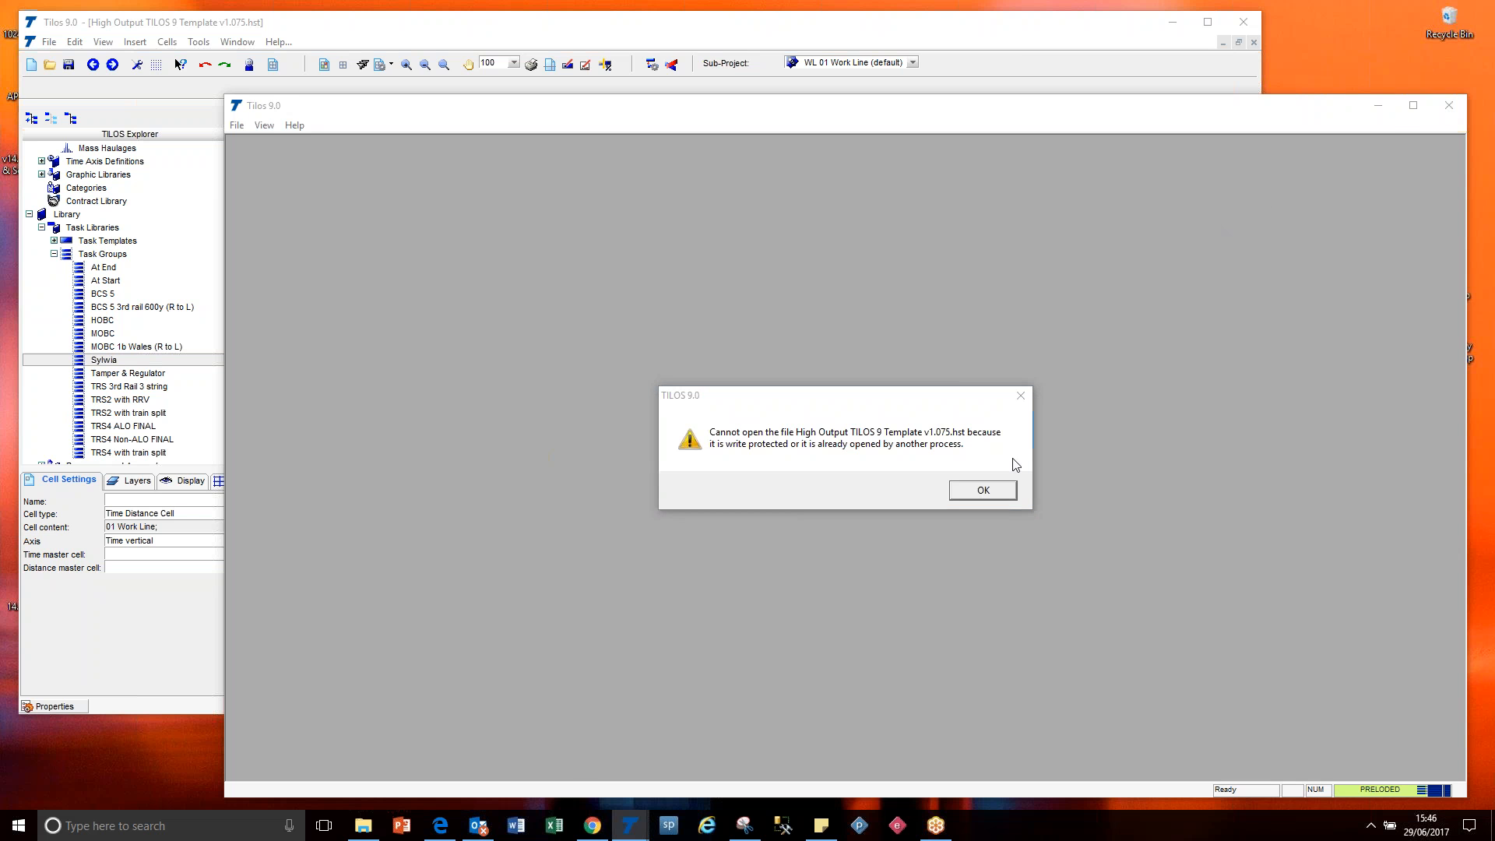
left_click(982, 489)
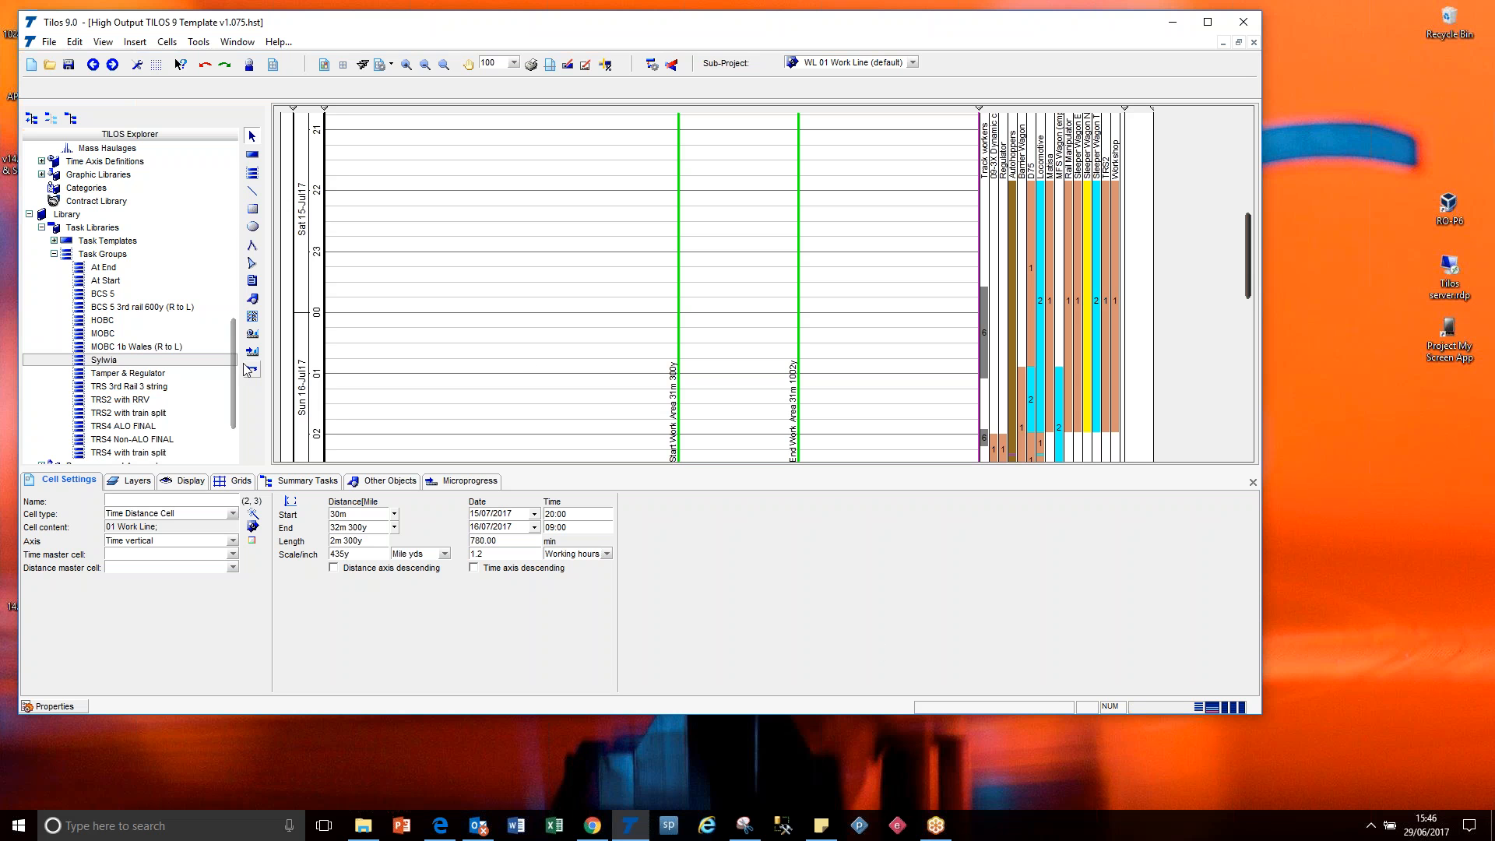
Look through the explorer's project data, including the sub-projects and distance axis definitions.
left_click_drag(237, 357, 242, 234)
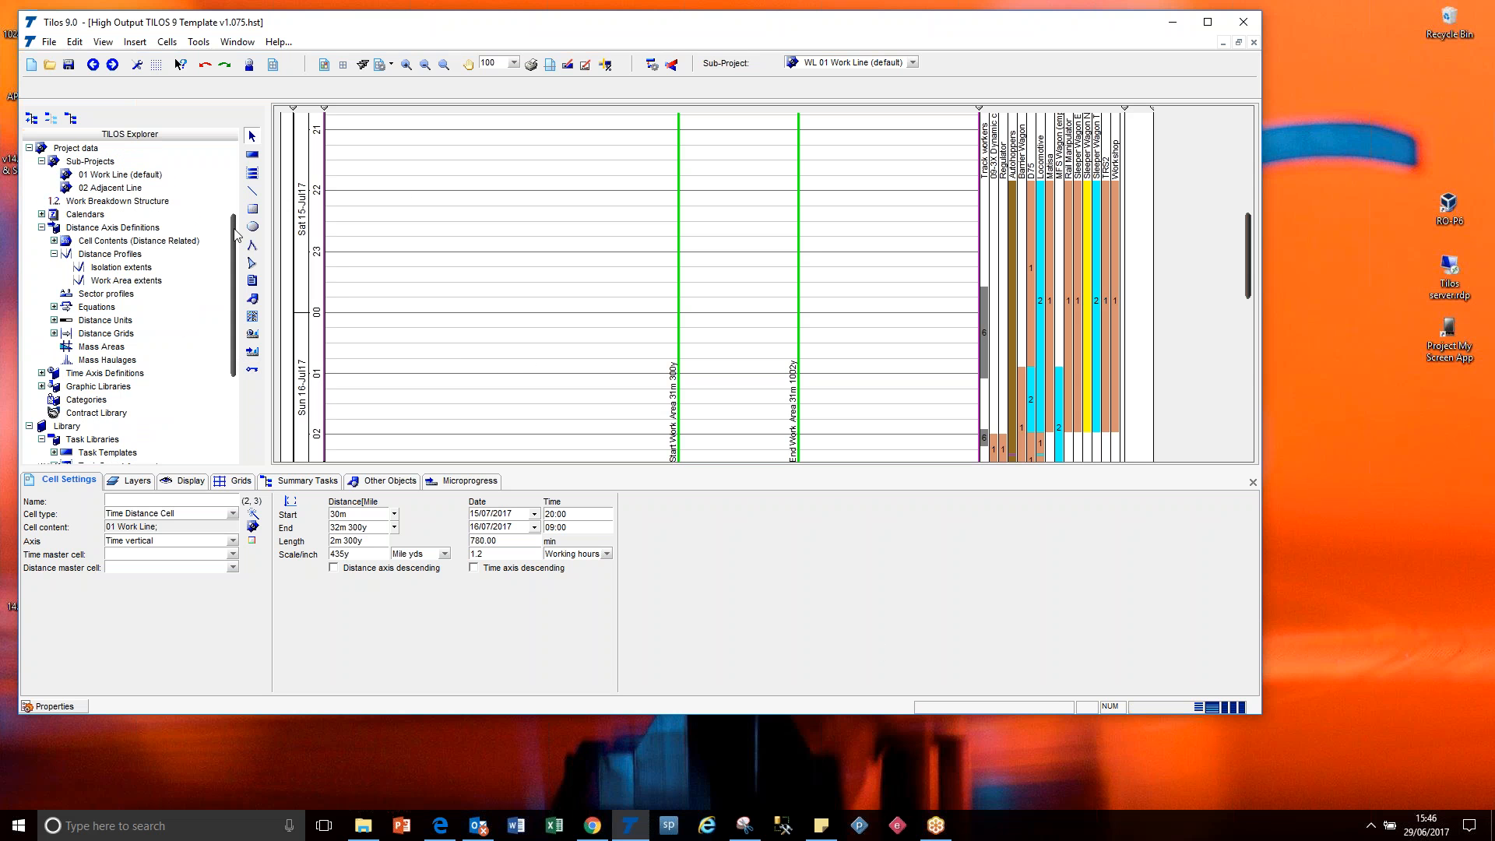